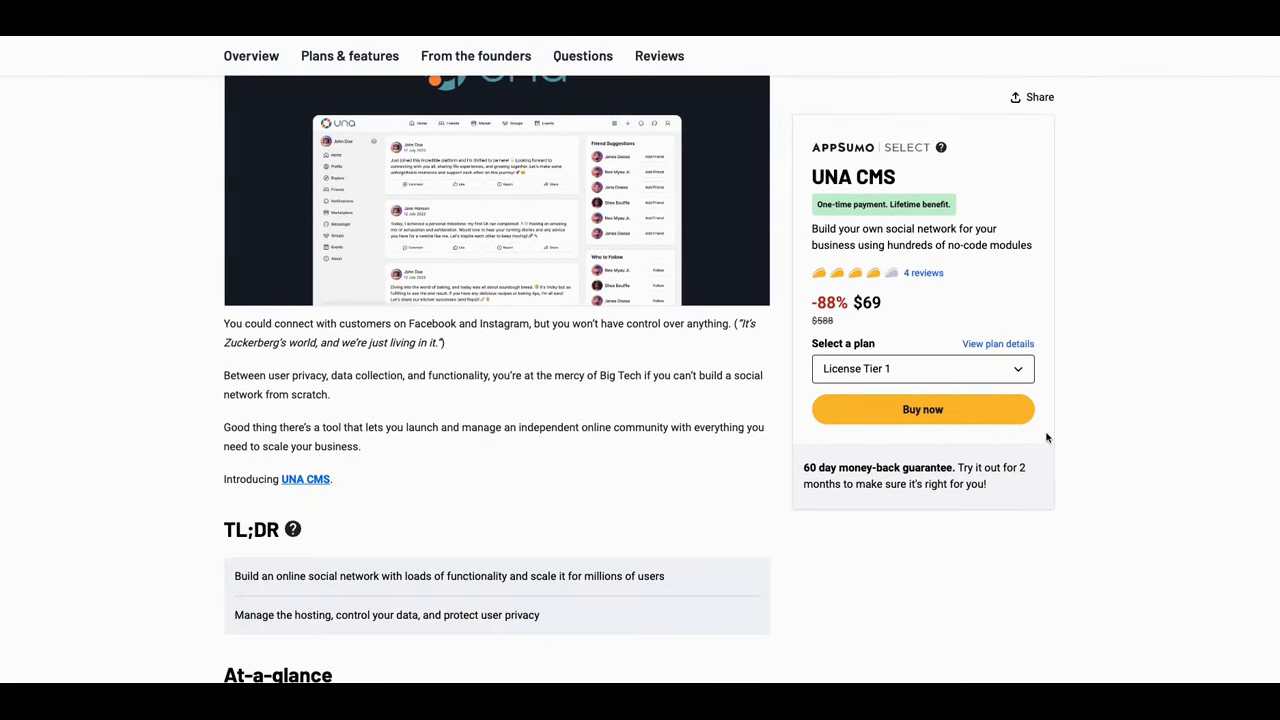
Step: Read the introduction, TL;DR and At-a-glance sections of the UNA CMS deal page
{"action": "scroll", "coordinate": [1047, 437], "scroll_direction": "down", "scroll_amount": 1}
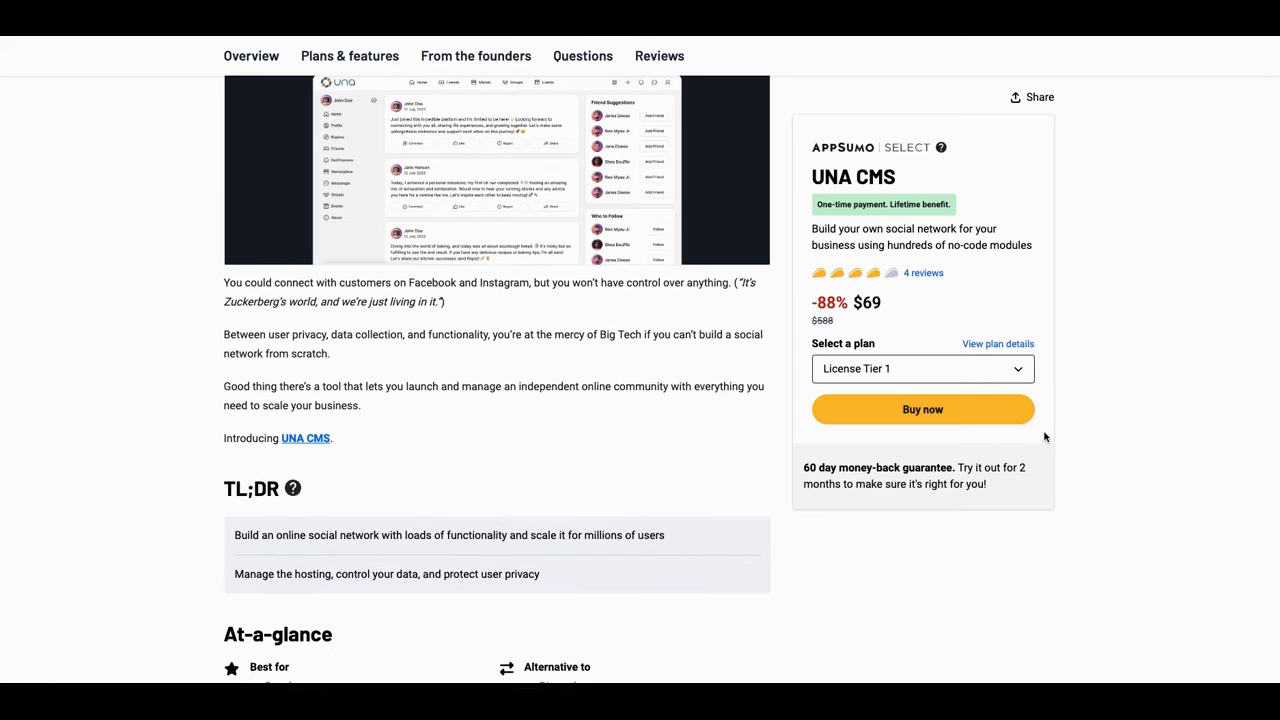
{"action": "scroll", "coordinate": [1046, 437], "scroll_direction": "down", "scroll_amount": 2}
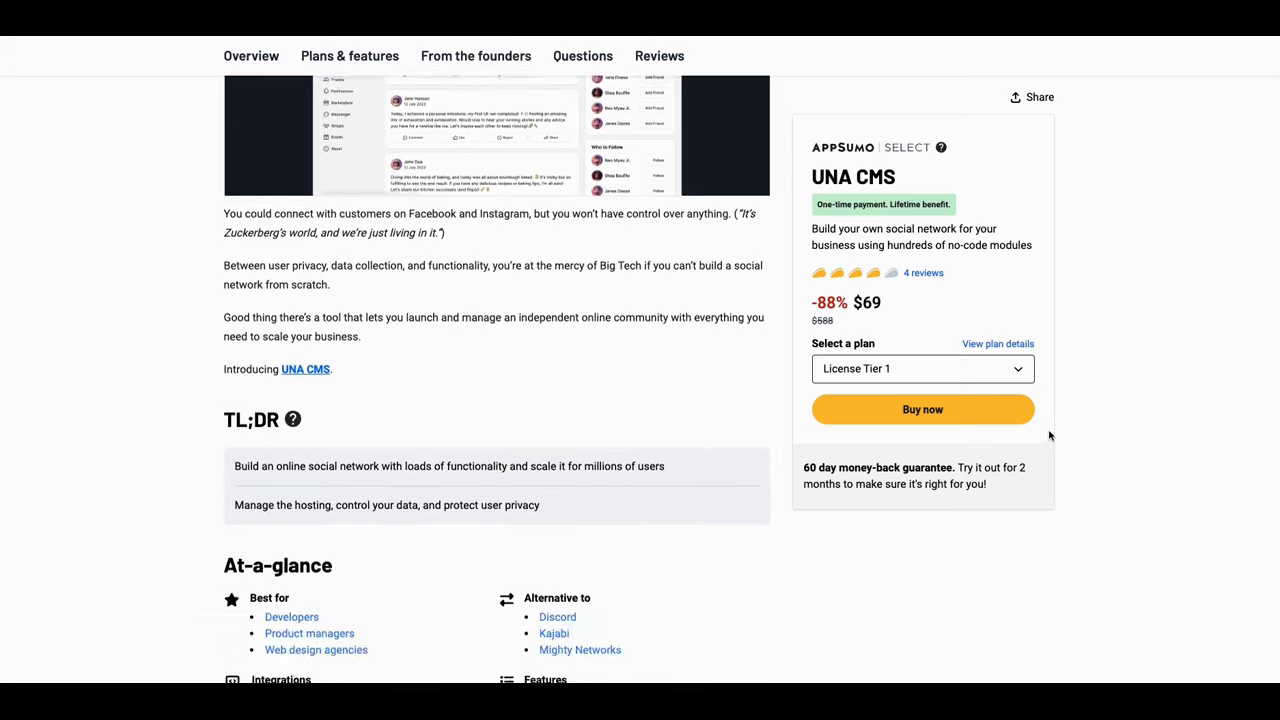
{"action": "scroll", "coordinate": [1060, 437], "scroll_direction": "down", "scroll_amount": 2}
{"action": "scroll", "coordinate": [1097, 440], "scroll_direction": "down", "scroll_amount": 1}
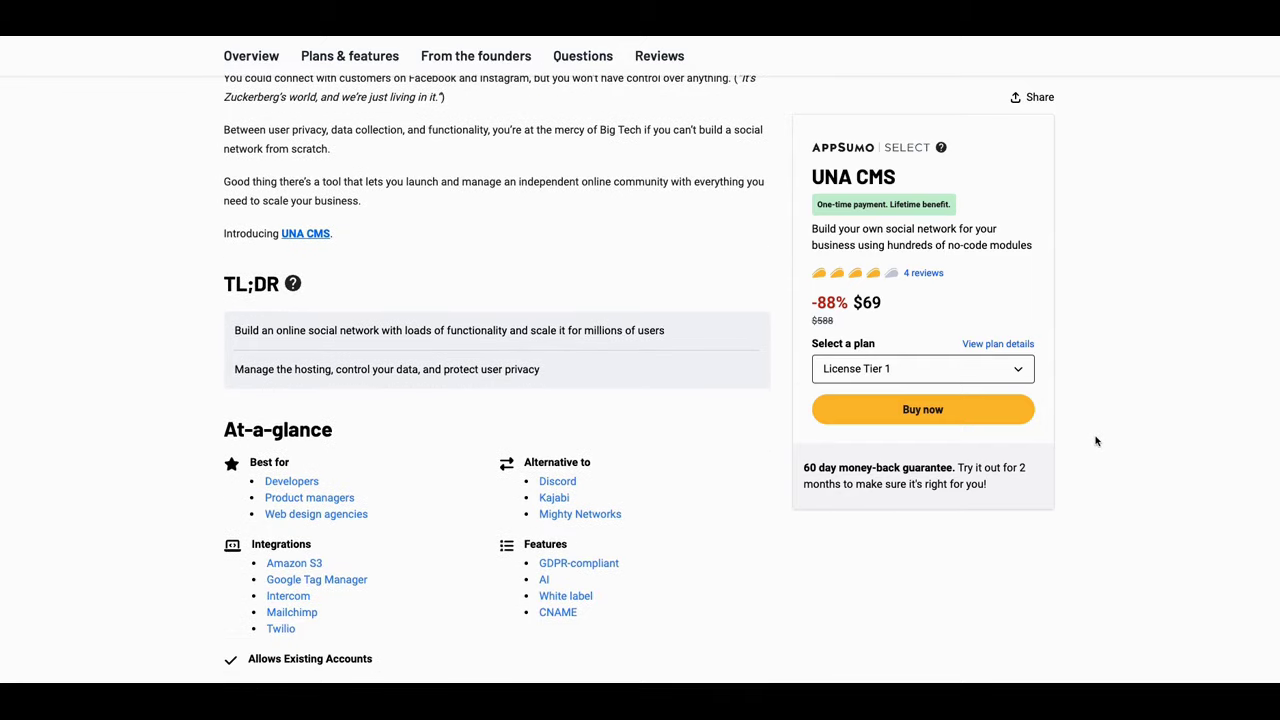
{"action": "scroll", "coordinate": [1096, 440], "scroll_direction": "down", "scroll_amount": 1}
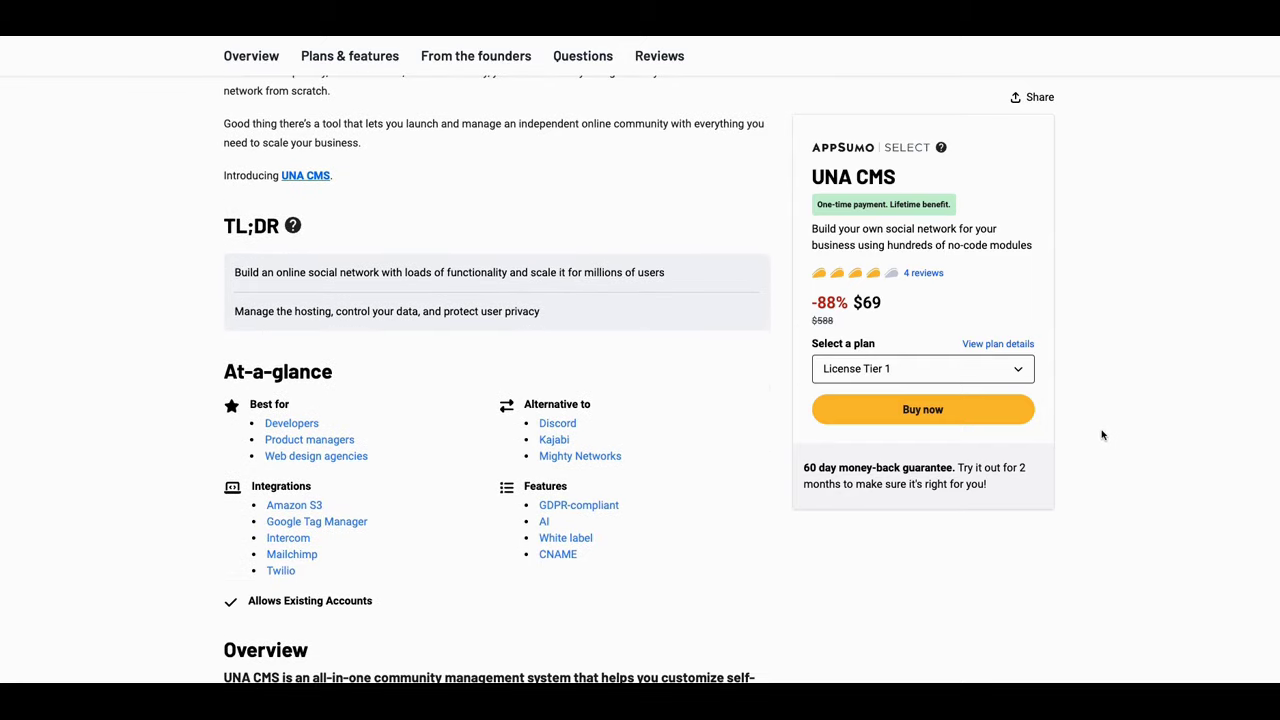
{"action": "scroll", "coordinate": [1102, 435], "scroll_direction": "down", "scroll_amount": 1}
{"action": "scroll", "coordinate": [1104, 433], "scroll_direction": "down", "scroll_amount": 1}
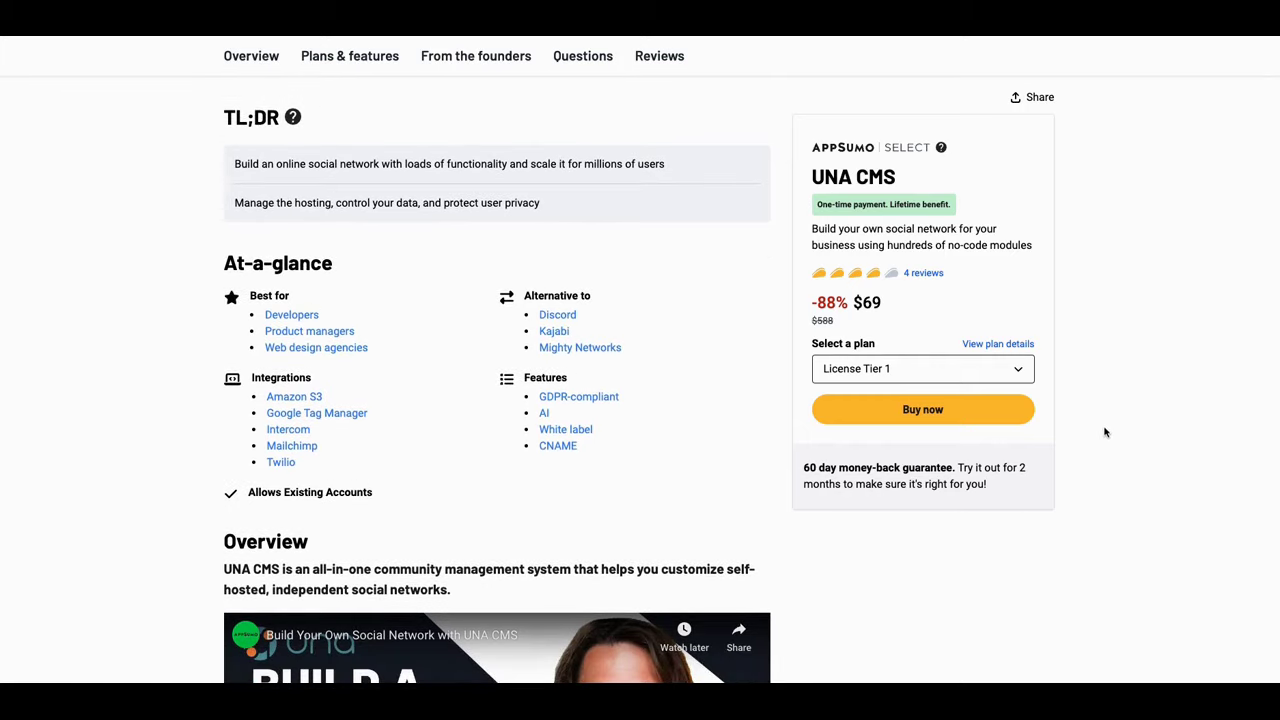
{"action": "scroll", "coordinate": [1105, 432], "scroll_direction": "down", "scroll_amount": 1}
{"action": "scroll", "coordinate": [1106, 433], "scroll_direction": "down", "scroll_amount": 1}
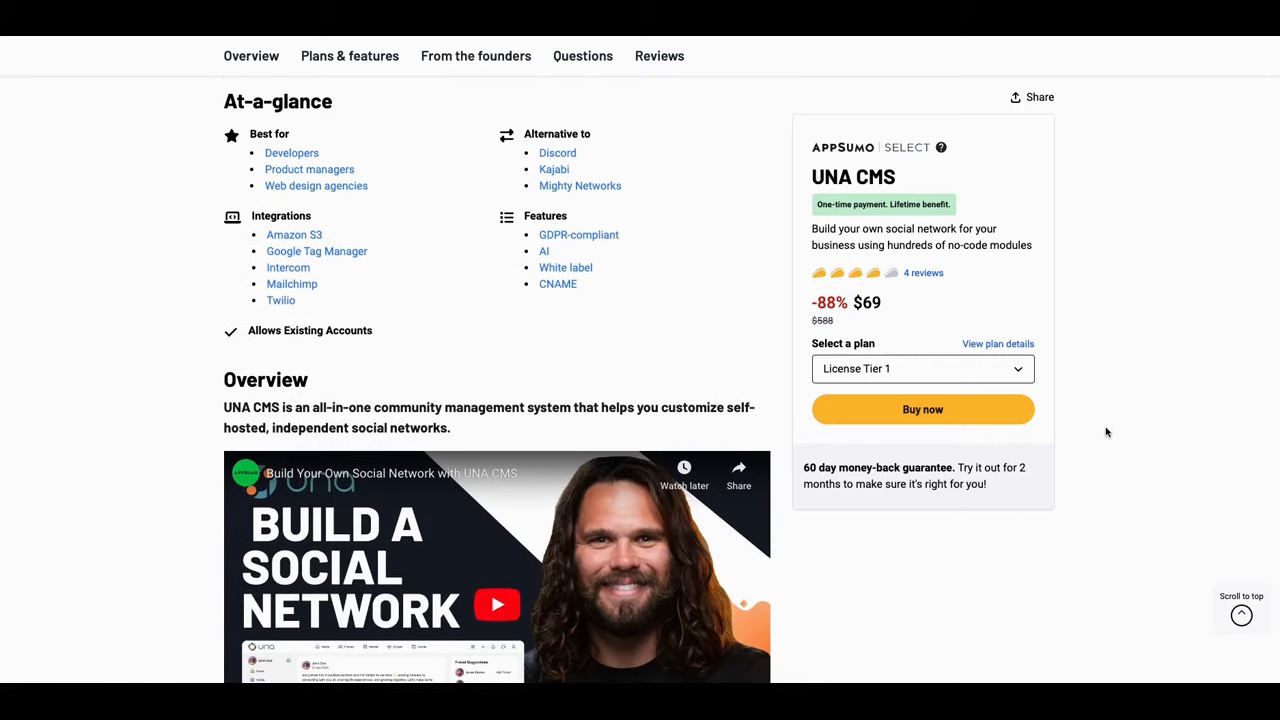
Step: Read the Overview section's description of the pre-configured social network, Studio and no-code modules
{"action": "scroll", "coordinate": [1106, 433], "scroll_direction": "down", "scroll_amount": 2}
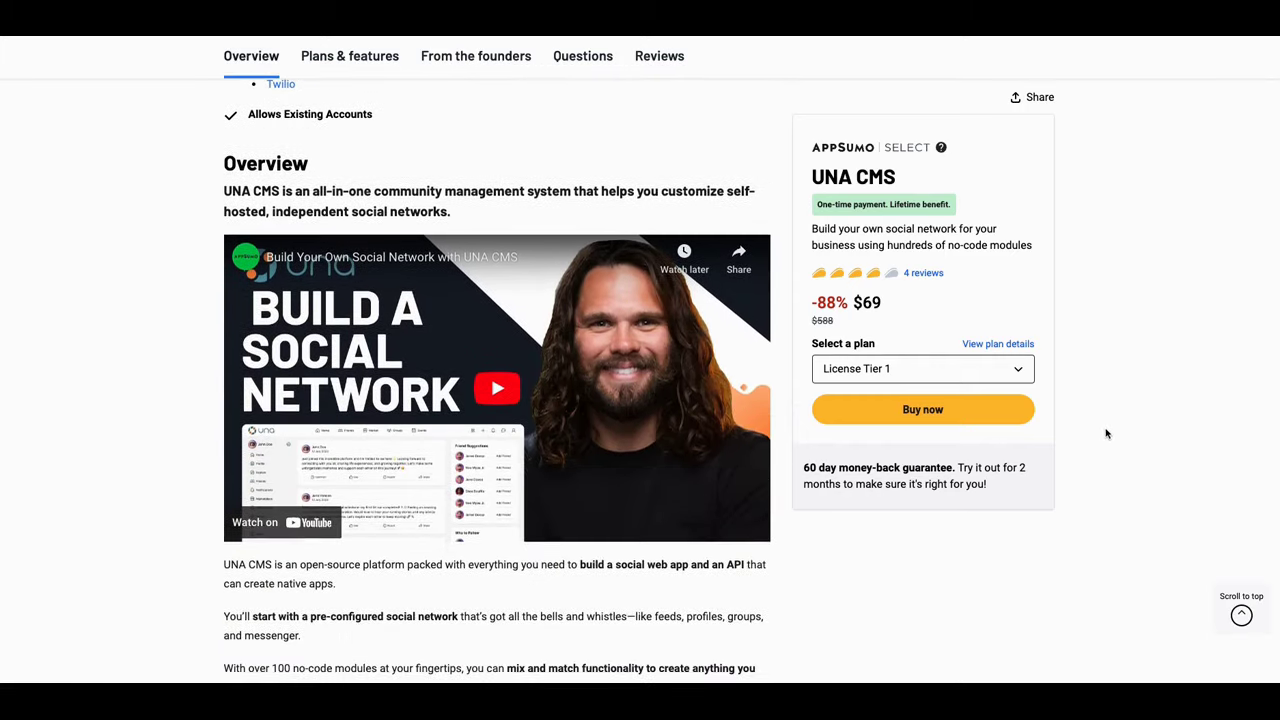
{"action": "scroll", "coordinate": [1106, 433], "scroll_direction": "down", "scroll_amount": 1}
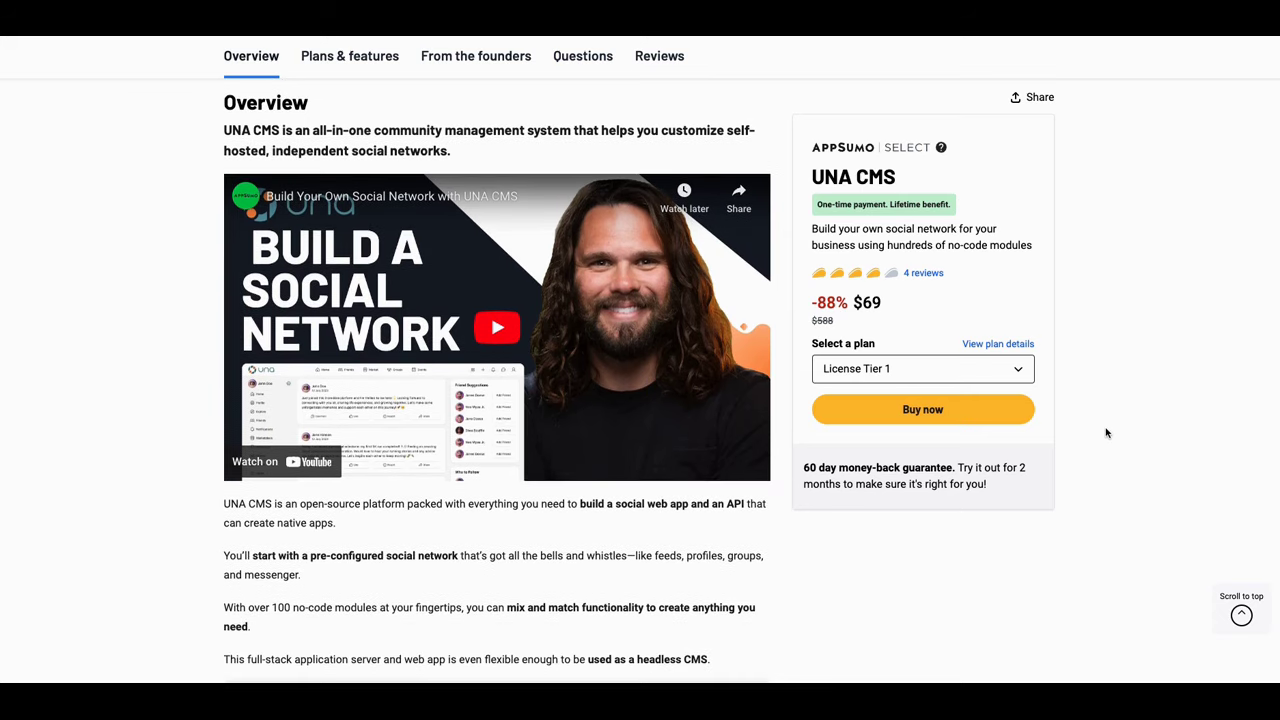
{"action": "scroll", "coordinate": [1106, 432], "scroll_direction": "down", "scroll_amount": 1}
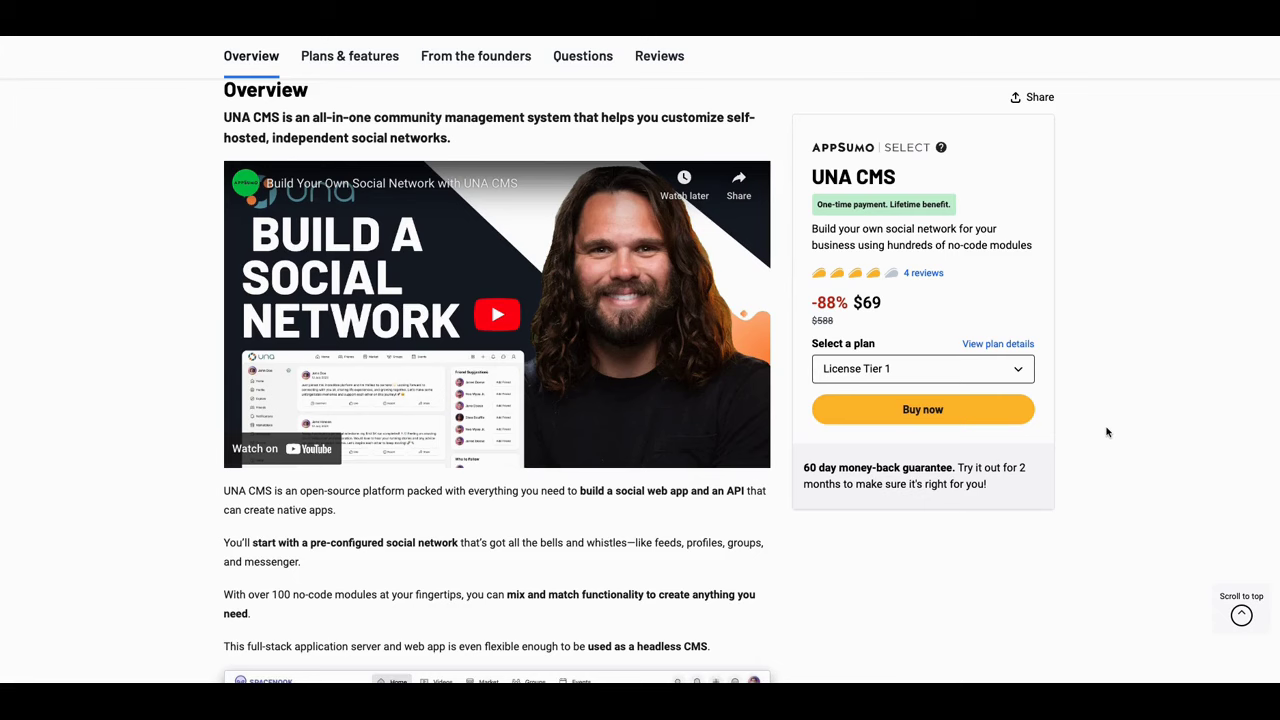
{"action": "scroll", "coordinate": [1106, 433], "scroll_direction": "down", "scroll_amount": 1}
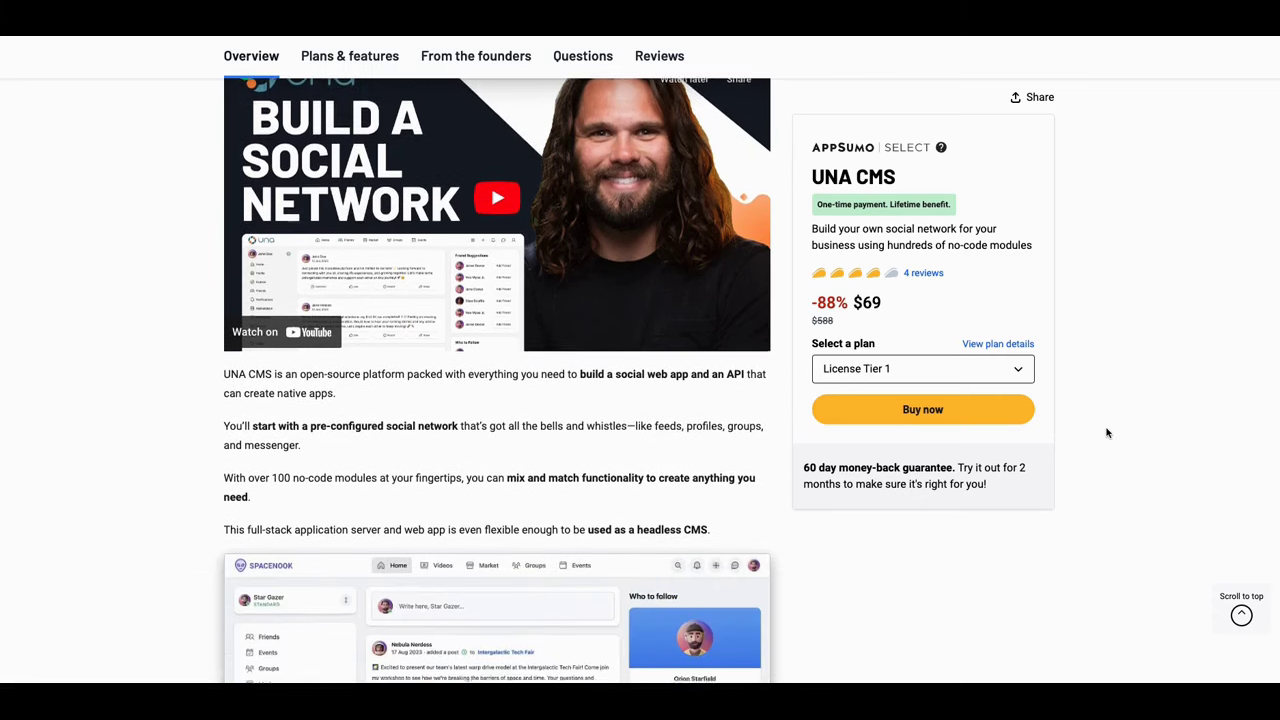
{"action": "scroll", "coordinate": [1106, 433], "scroll_direction": "down", "scroll_amount": 2}
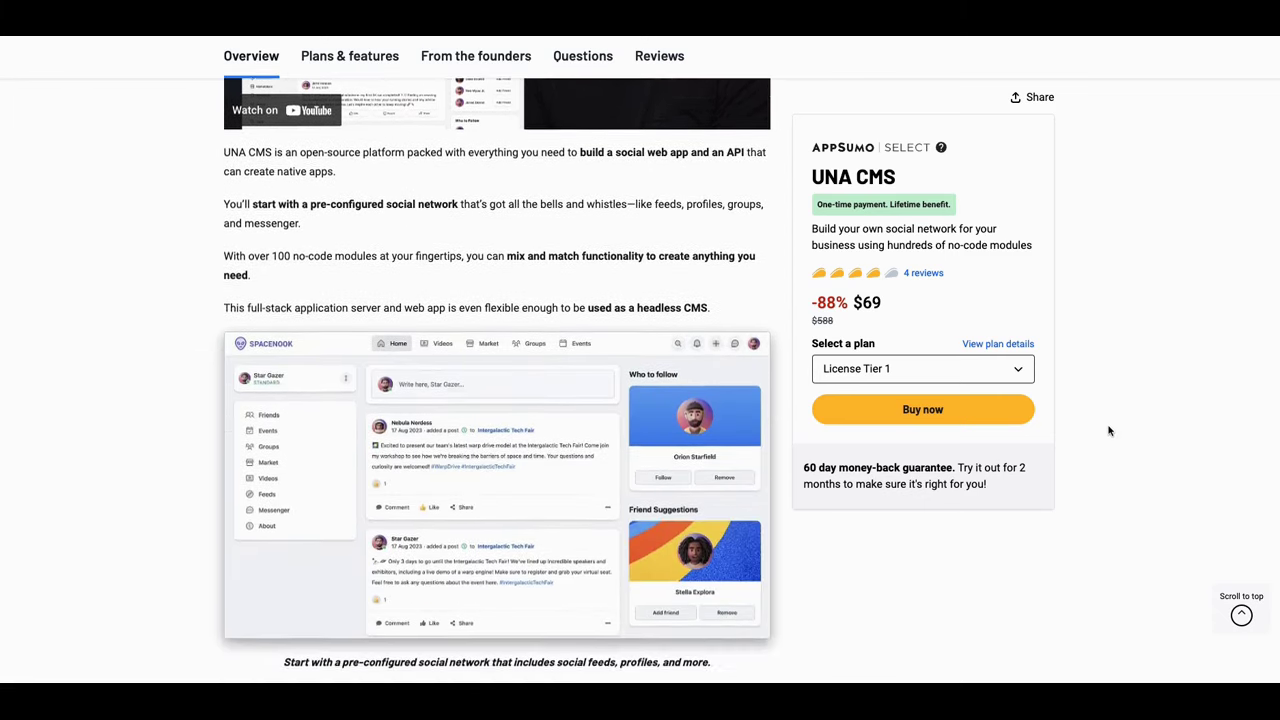
{"action": "scroll", "coordinate": [1107, 432], "scroll_direction": "down", "scroll_amount": 1}
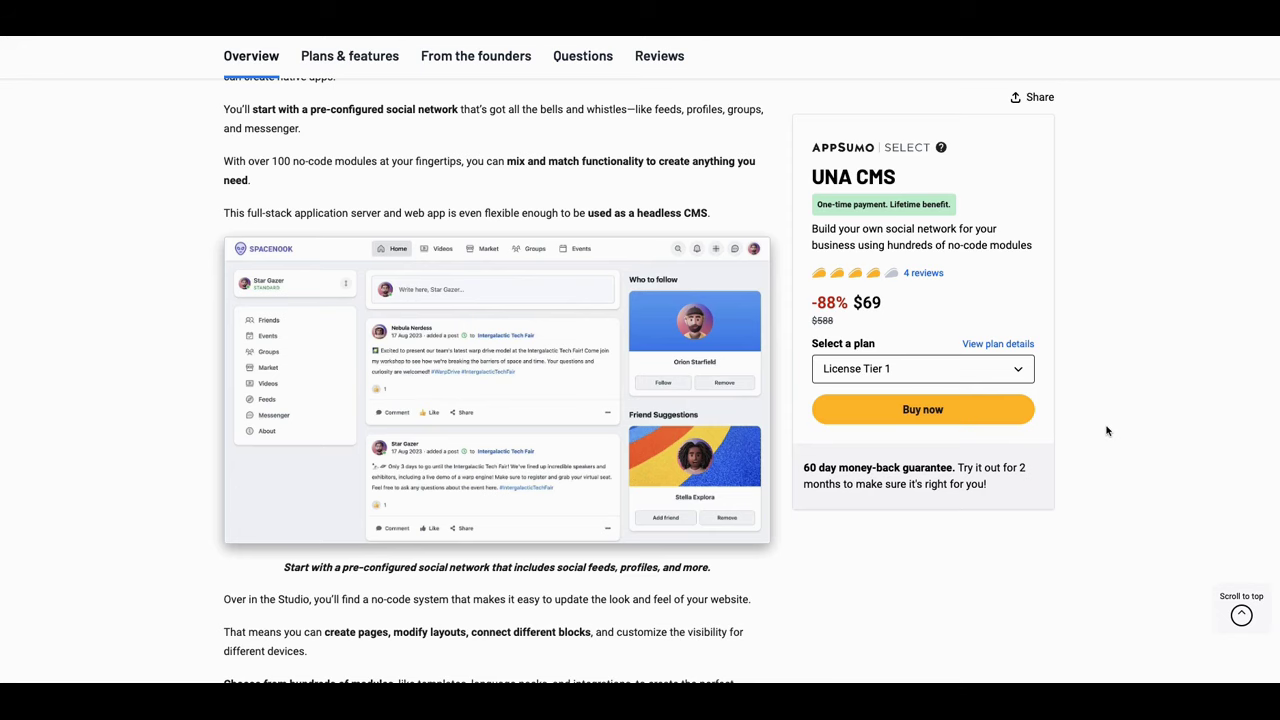
{"action": "scroll", "coordinate": [1107, 430], "scroll_direction": "down", "scroll_amount": 6}
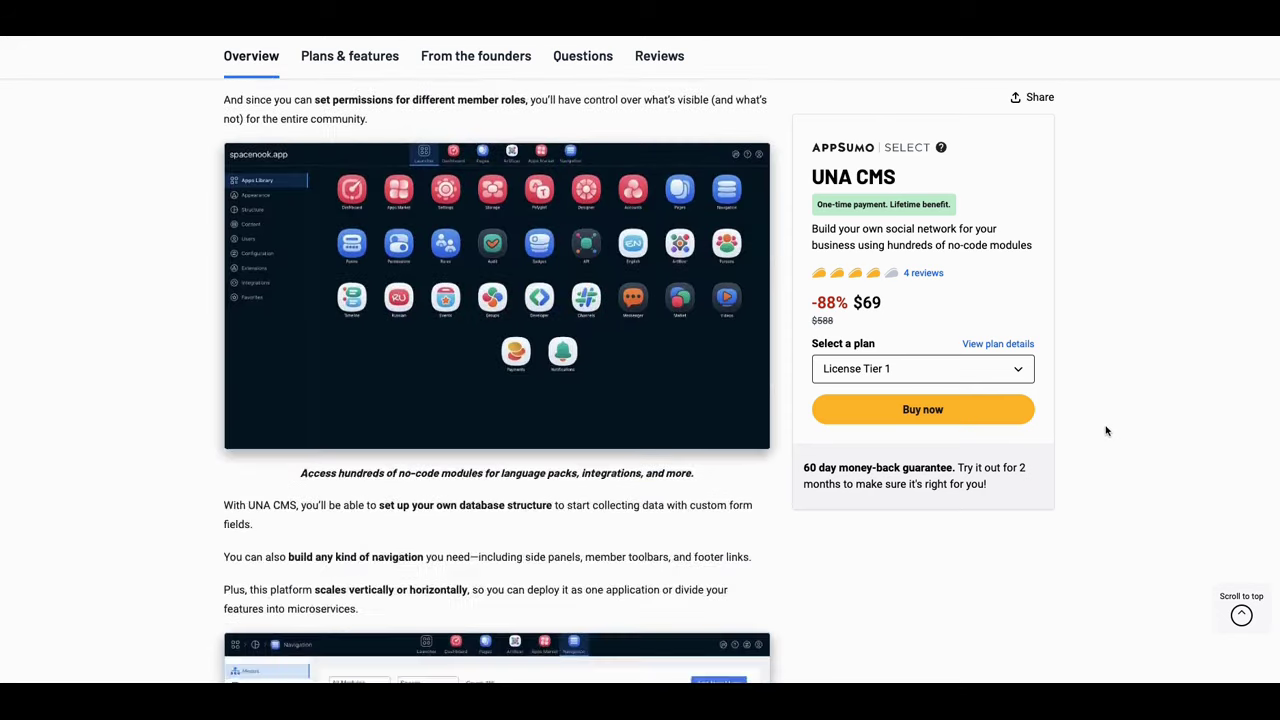
Step: Examine the license tier prices and the deal terms under Plans & features
{"action": "scroll", "coordinate": [1107, 430], "scroll_direction": "down", "scroll_amount": 15}
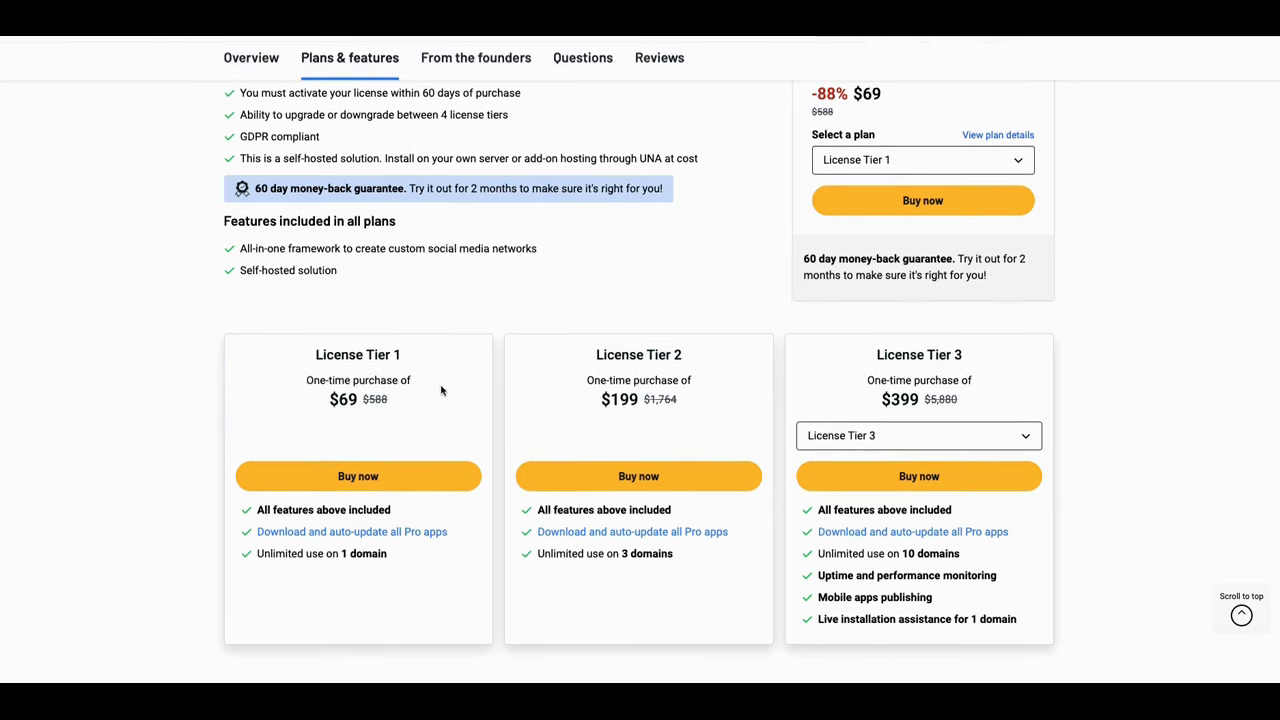
{"action": "scroll", "coordinate": [448, 390], "scroll_direction": "up", "scroll_amount": 1}
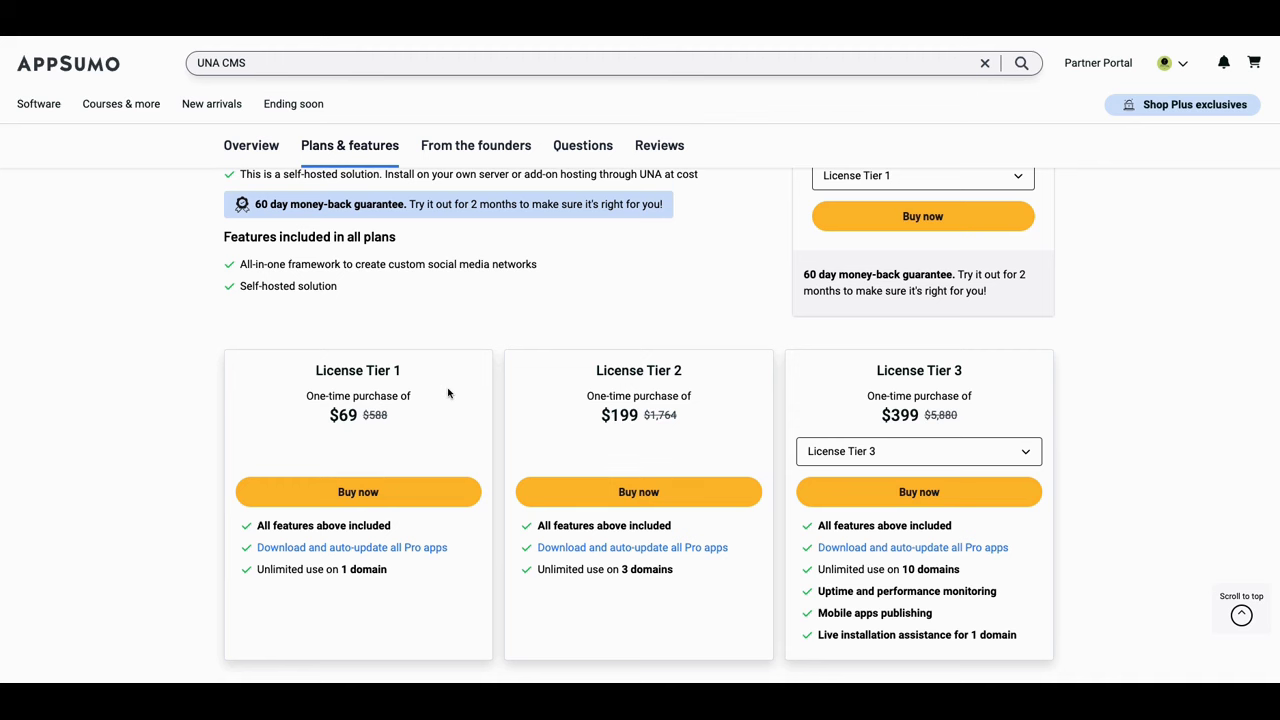
{"action": "scroll", "coordinate": [446, 383], "scroll_direction": "up", "scroll_amount": 5}
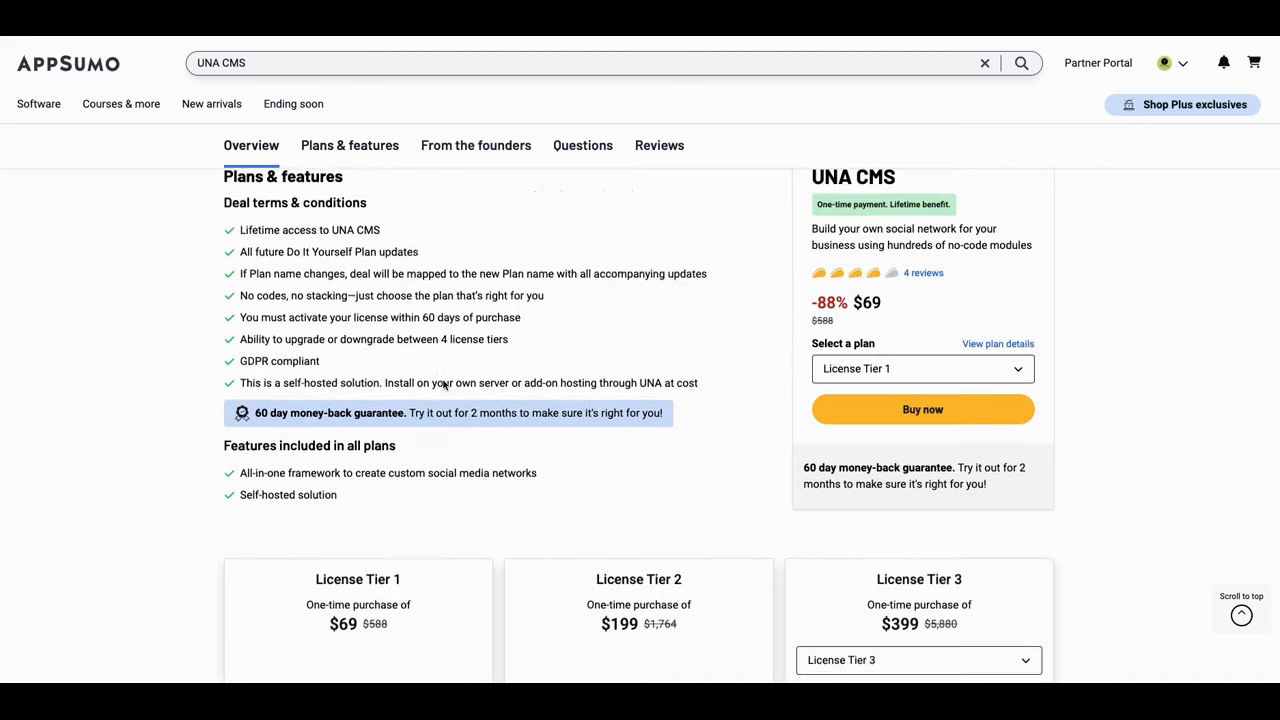
Step: Go back through the Overview screenshots of the member profile, navigation menus, apps library and social feed
{"action": "scroll", "coordinate": [444, 385], "scroll_direction": "up", "scroll_amount": 3}
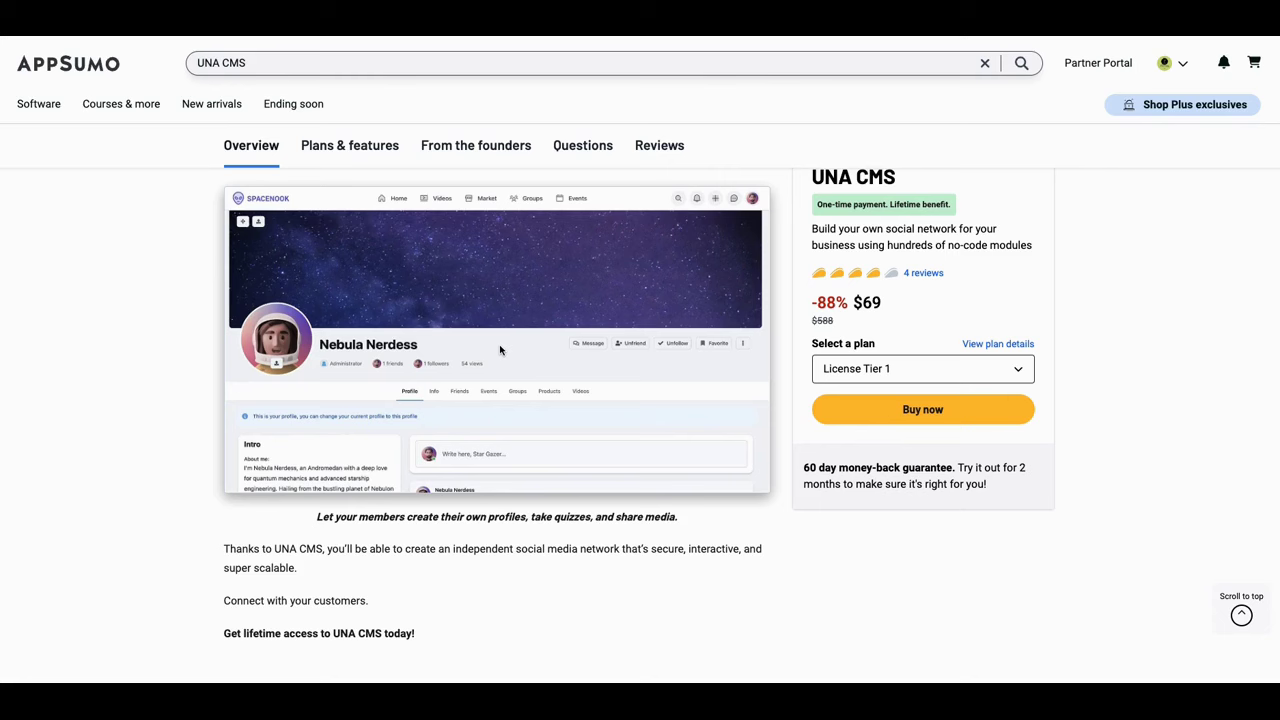
{"action": "scroll", "coordinate": [503, 350], "scroll_direction": "up", "scroll_amount": 5}
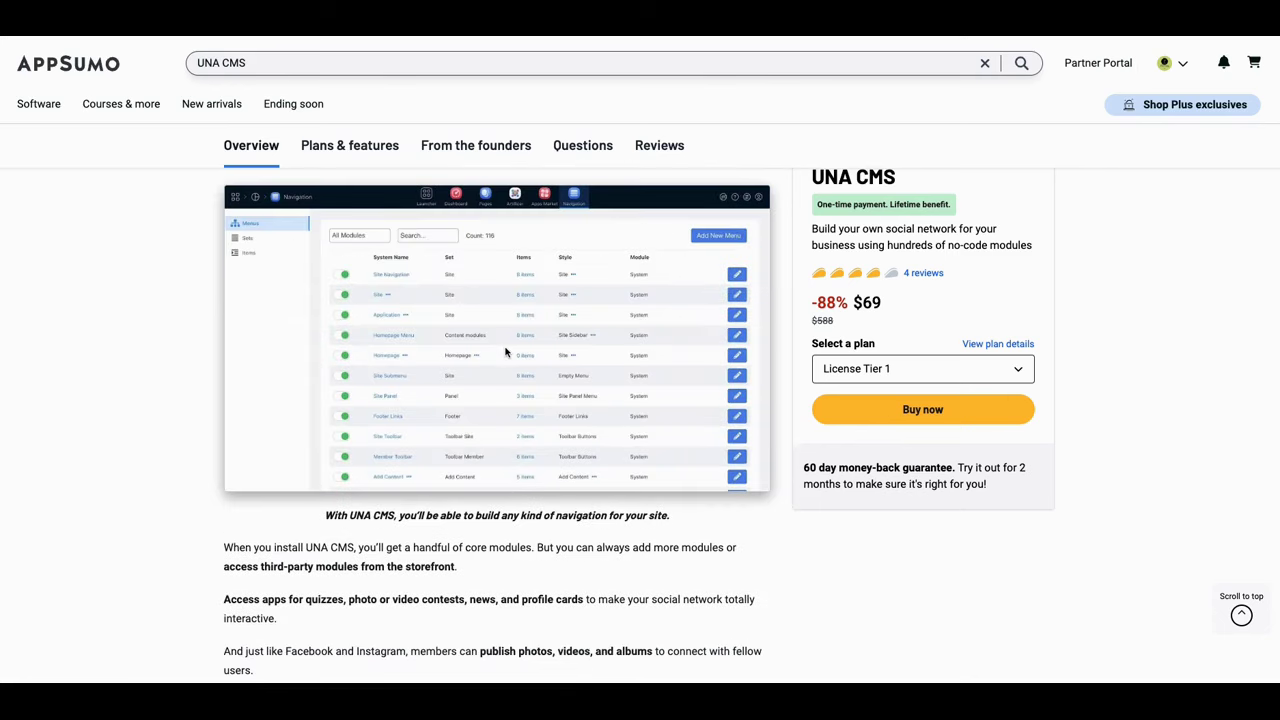
{"action": "scroll", "coordinate": [505, 352], "scroll_direction": "up", "scroll_amount": 1}
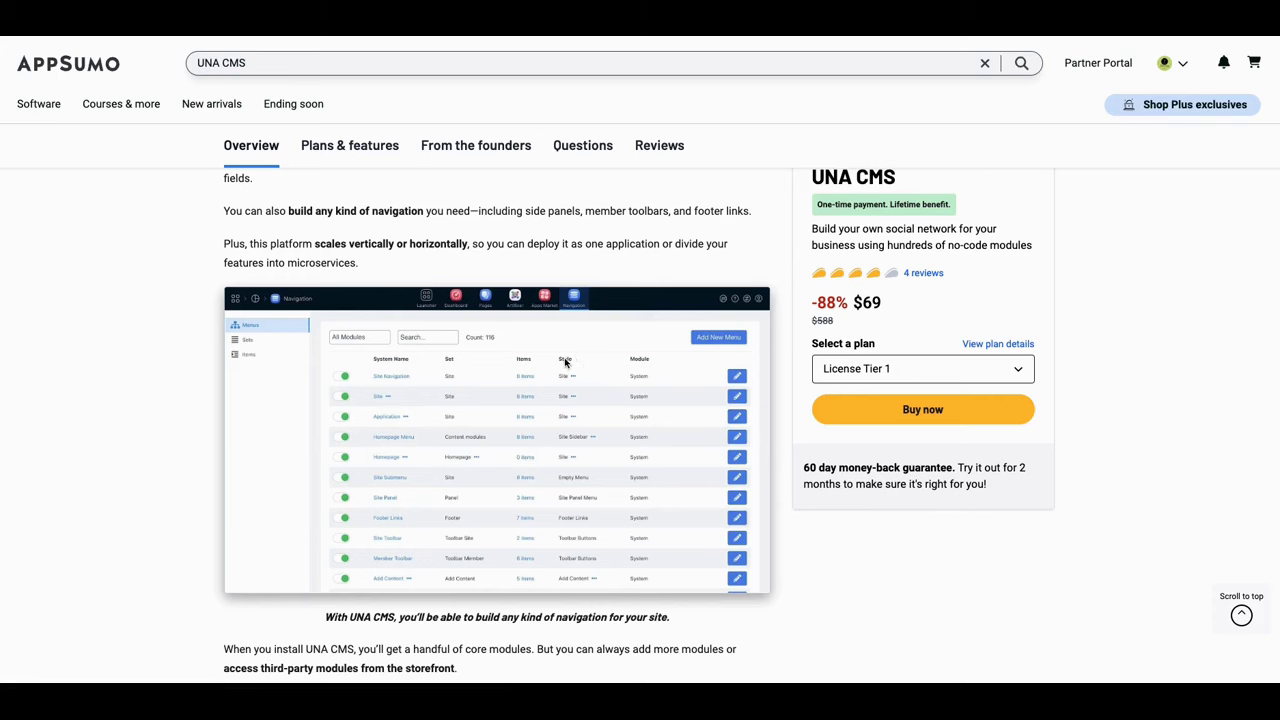
{"action": "scroll", "coordinate": [600, 366], "scroll_direction": "up", "scroll_amount": 1}
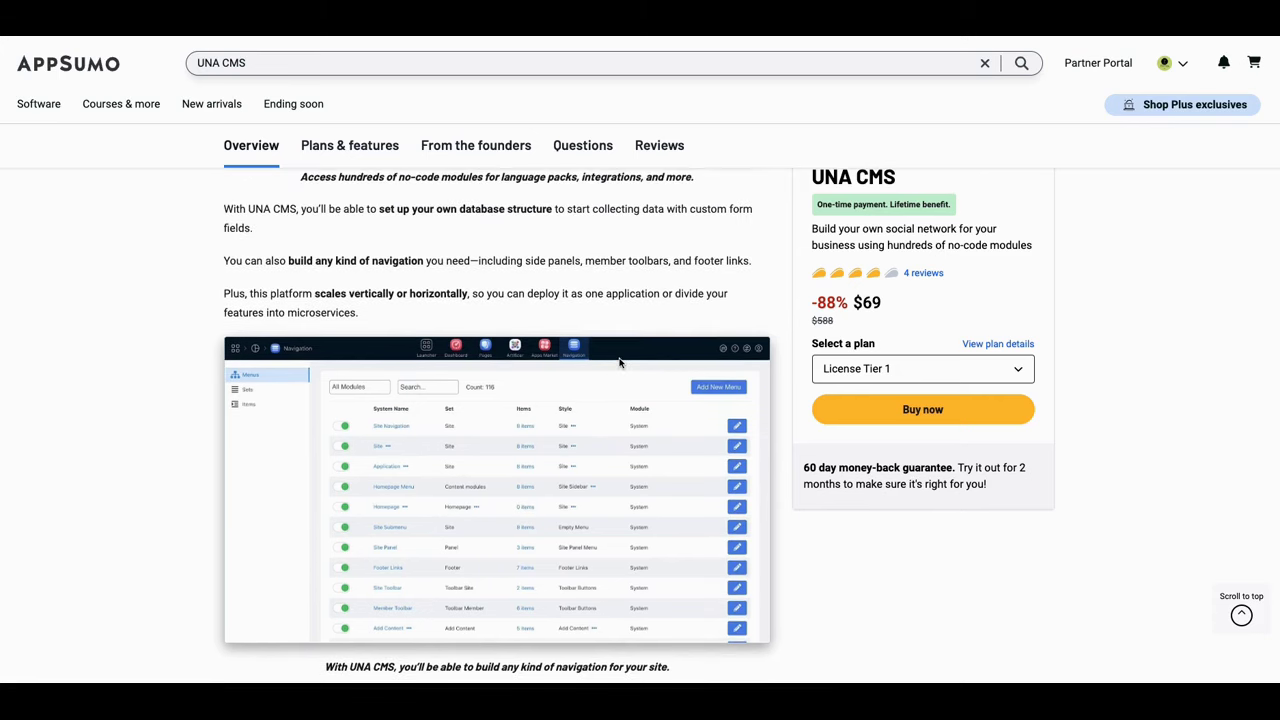
{"action": "scroll", "coordinate": [618, 362], "scroll_direction": "up", "scroll_amount": 1}
{"action": "scroll", "coordinate": [620, 360], "scroll_direction": "up", "scroll_amount": 1}
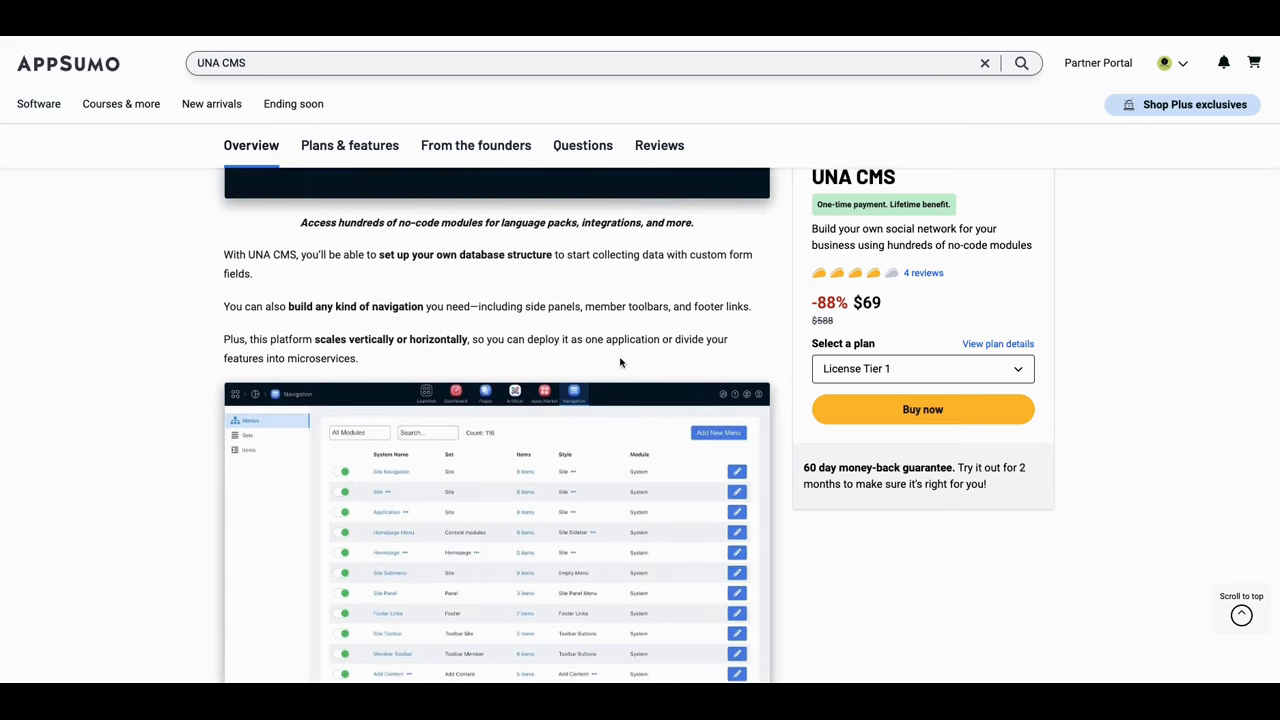
{"action": "scroll", "coordinate": [620, 360], "scroll_direction": "down", "scroll_amount": 1}
{"action": "scroll", "coordinate": [618, 362], "scroll_direction": "up", "scroll_amount": 4}
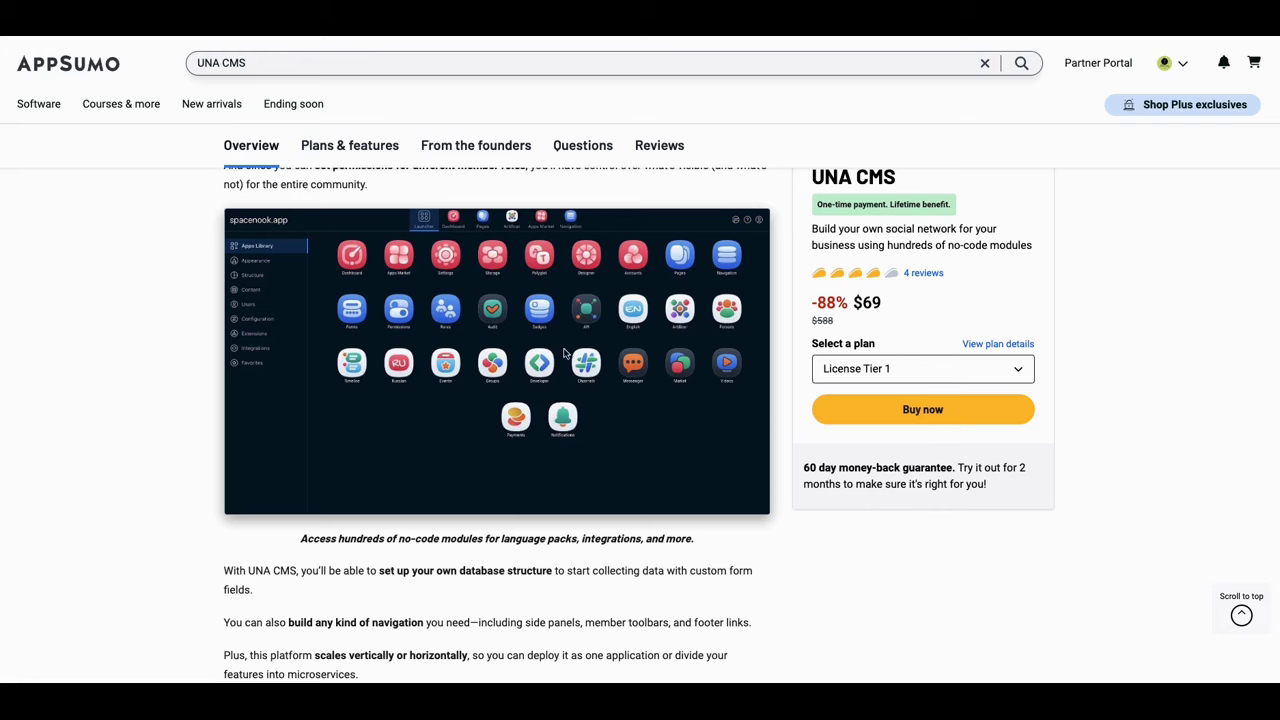
{"action": "scroll", "coordinate": [548, 353], "scroll_direction": "up", "scroll_amount": 1}
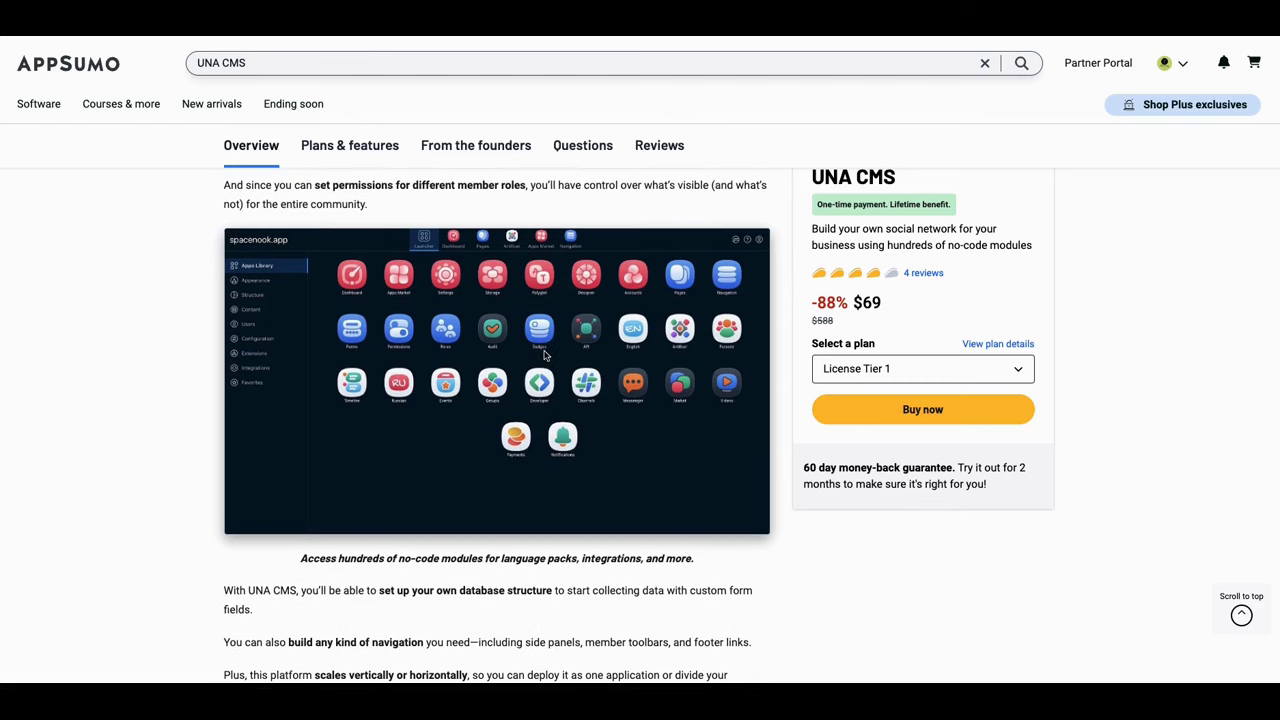
{"action": "scroll", "coordinate": [561, 353], "scroll_direction": "up", "scroll_amount": 3}
{"action": "scroll", "coordinate": [561, 353], "scroll_direction": "up", "scroll_amount": 3}
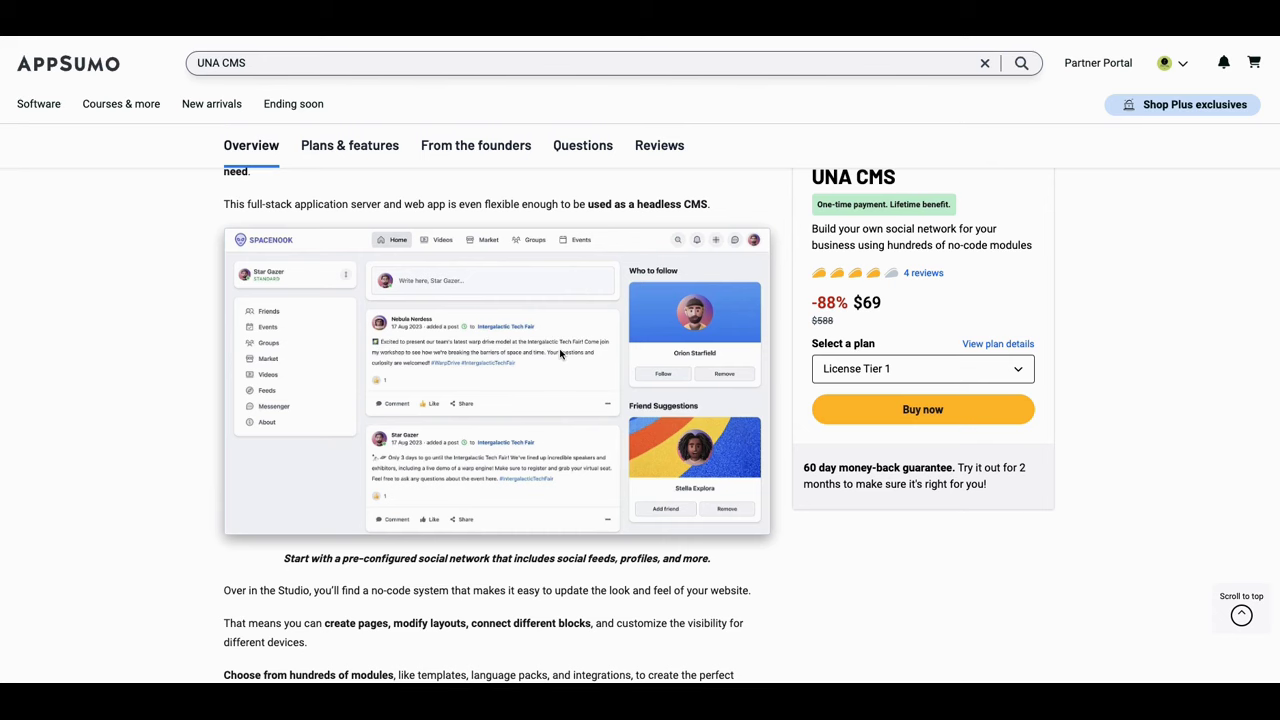
Step: Return to Plans & features and compare what License Tiers 1, 2 and 3 include and cost
{"action": "scroll", "coordinate": [561, 353], "scroll_direction": "down", "scroll_amount": 10}
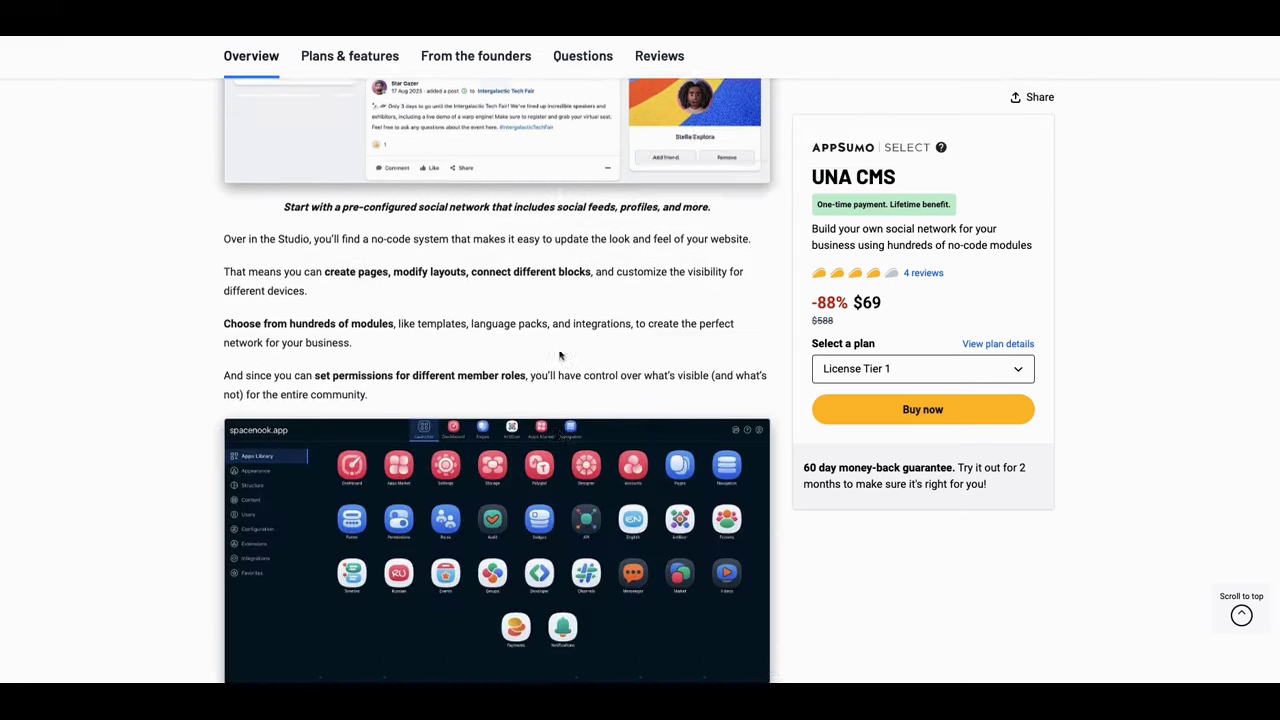
{"action": "scroll", "coordinate": [559, 354], "scroll_direction": "down", "scroll_amount": 13}
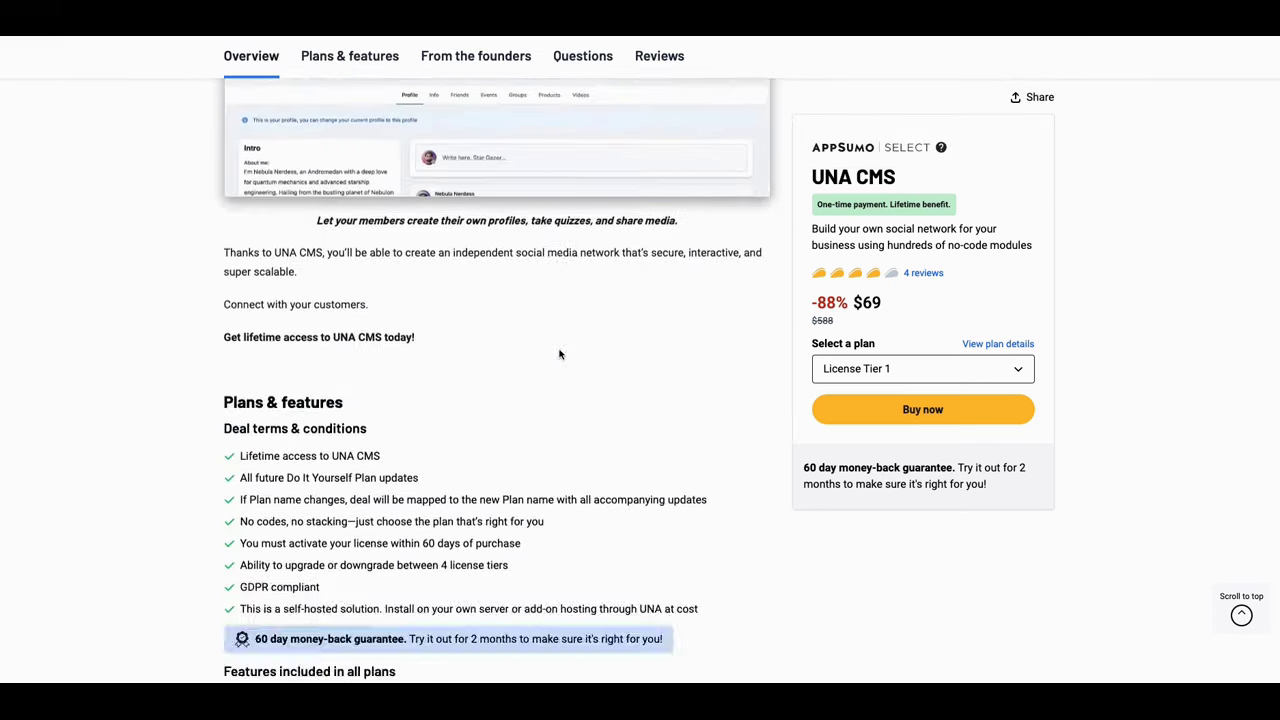
{"action": "scroll", "coordinate": [558, 354], "scroll_direction": "down", "scroll_amount": 3}
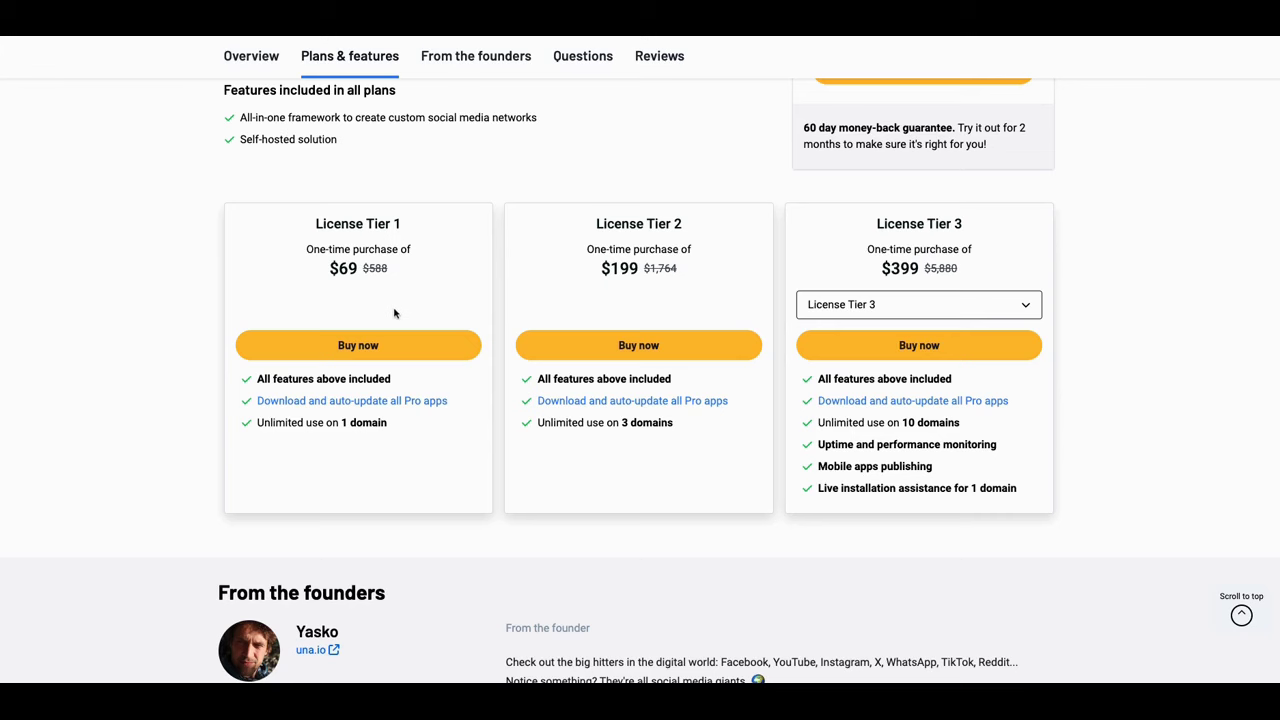
{"action": "scroll", "coordinate": [400, 314], "scroll_direction": "up", "scroll_amount": 1}
{"action": "scroll", "coordinate": [460, 353], "scroll_direction": "up", "scroll_amount": 3}
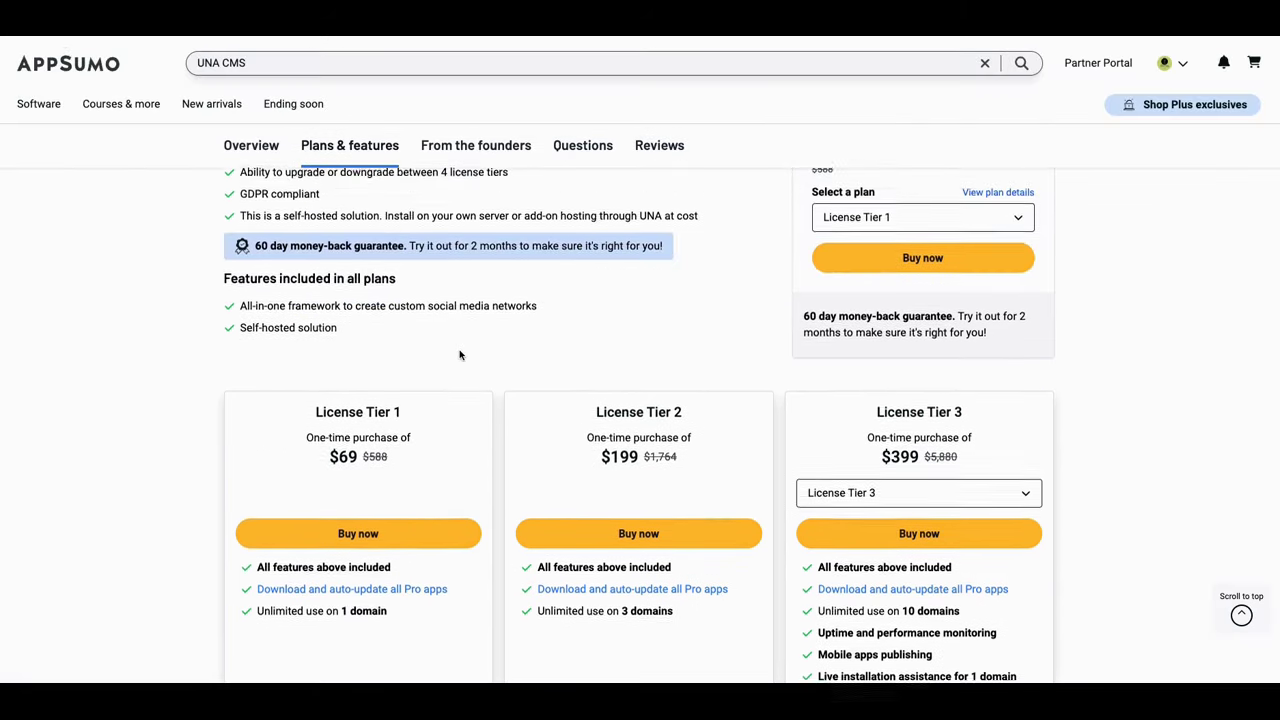
{"action": "scroll", "coordinate": [460, 353], "scroll_direction": "down", "scroll_amount": 1}
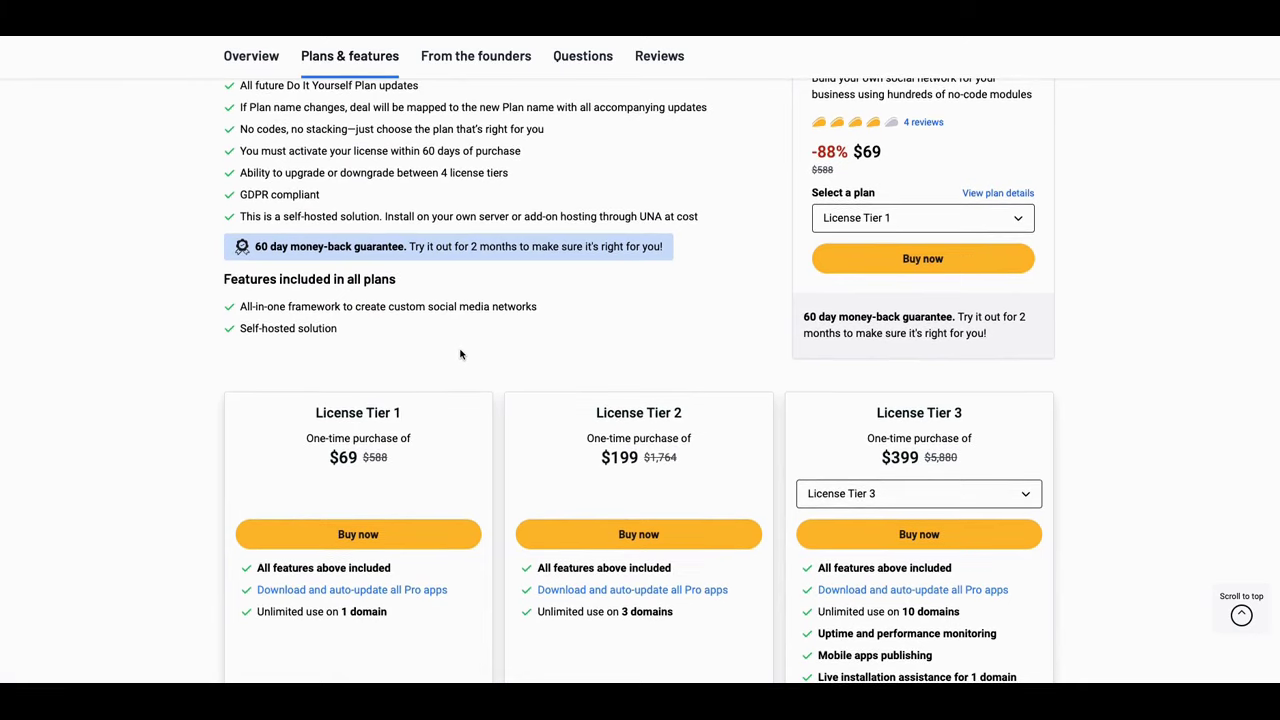
{"action": "scroll", "coordinate": [462, 353], "scroll_direction": "down", "scroll_amount": 2}
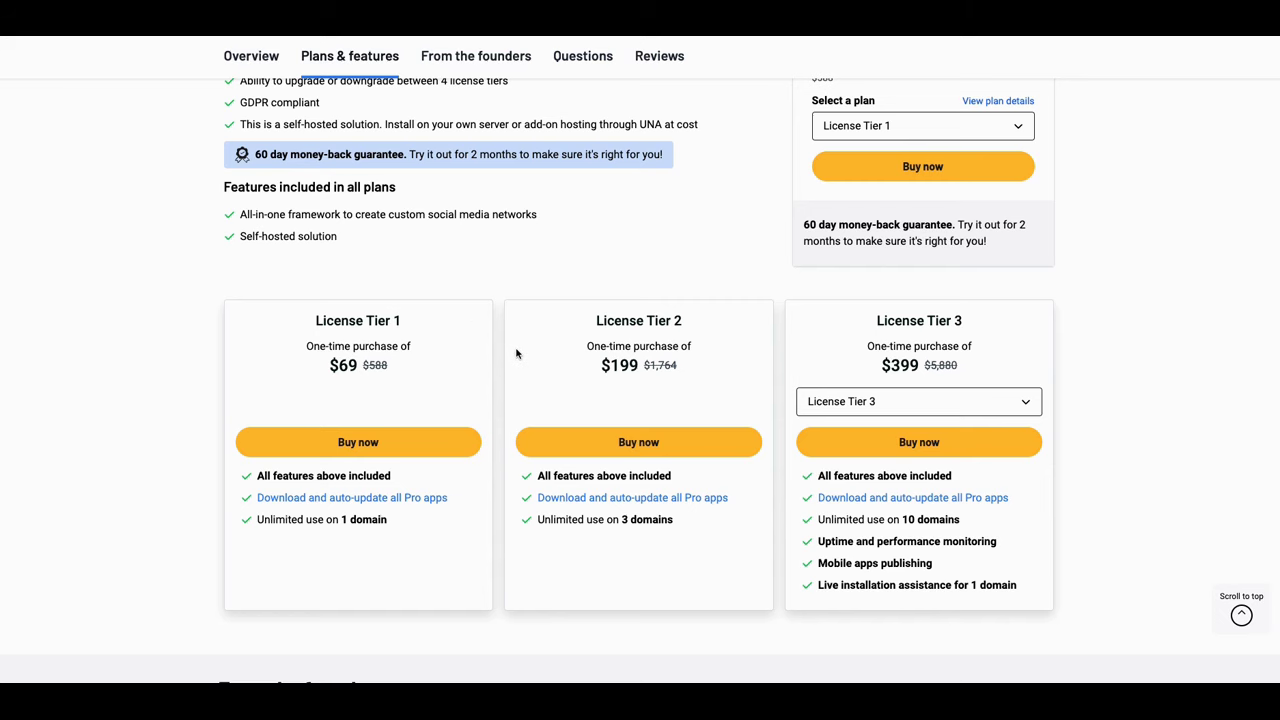
{"action": "scroll", "coordinate": [523, 353], "scroll_direction": "up", "scroll_amount": 1}
{"action": "scroll", "coordinate": [530, 352], "scroll_direction": "up", "scroll_amount": 1}
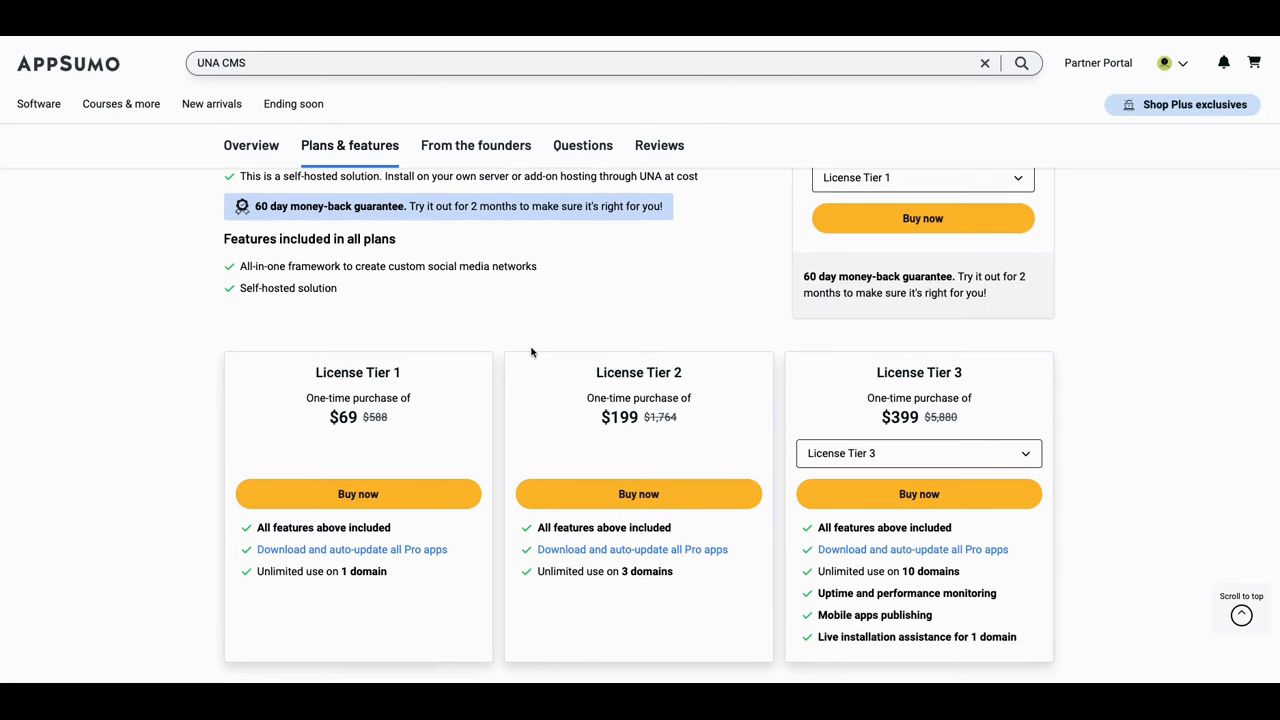
{"action": "scroll", "coordinate": [533, 351], "scroll_direction": "down", "scroll_amount": 4}
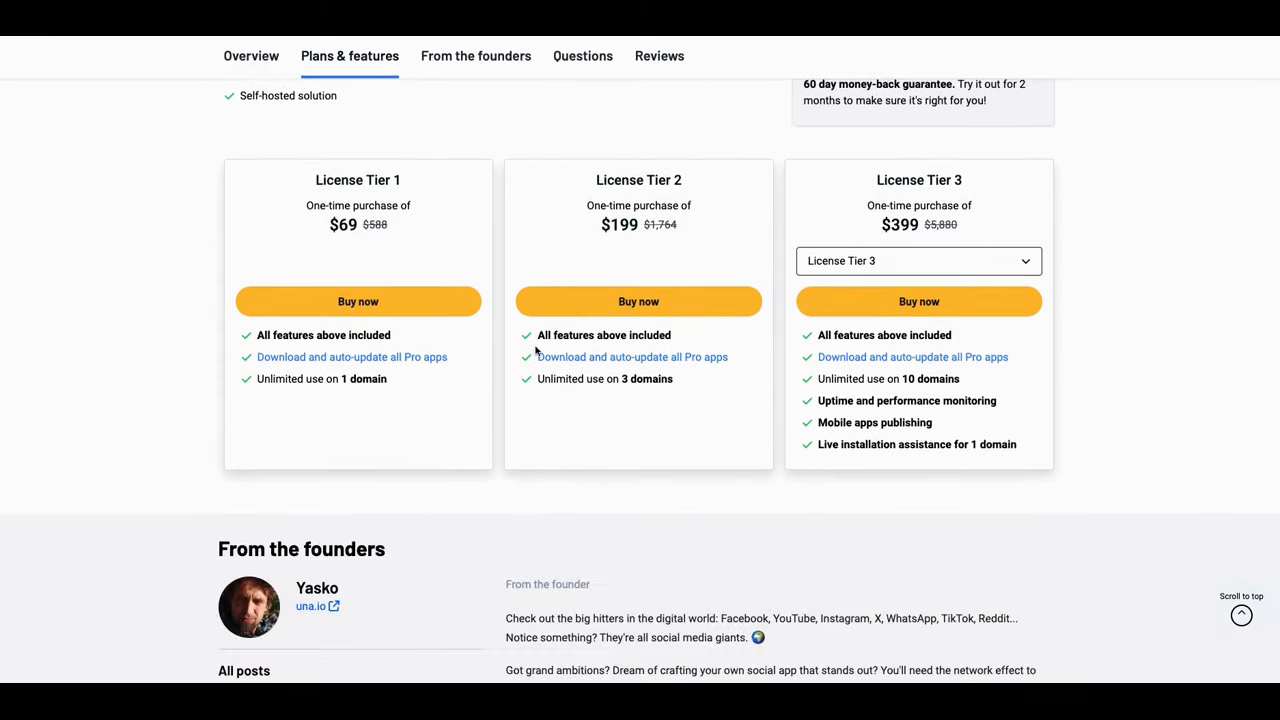
{"action": "scroll", "coordinate": [534, 351], "scroll_direction": "up", "scroll_amount": 3}
{"action": "scroll", "coordinate": [531, 343], "scroll_direction": "down", "scroll_amount": 3}
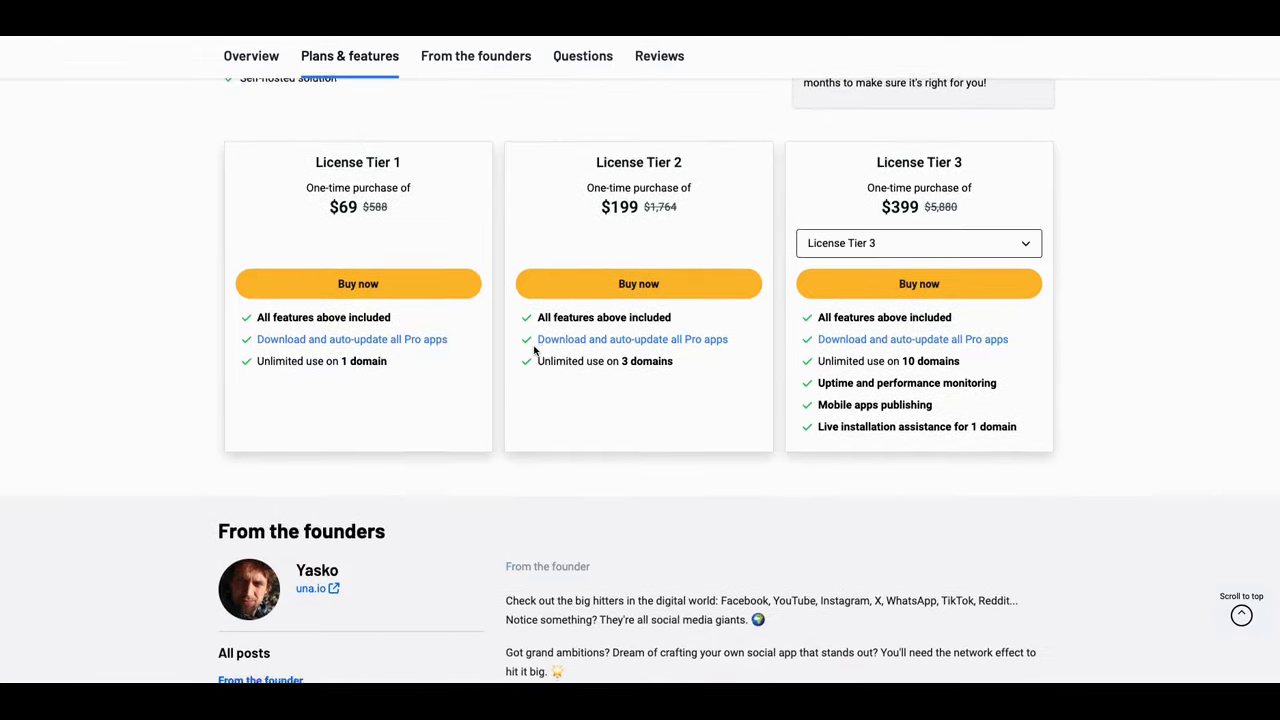
Step: Look over the founder's message and helpful links, moving on to the Questions & Reviews section
{"action": "scroll", "coordinate": [540, 360], "scroll_direction": "down", "scroll_amount": 3}
{"action": "scroll", "coordinate": [556, 378], "scroll_direction": "down", "scroll_amount": 2}
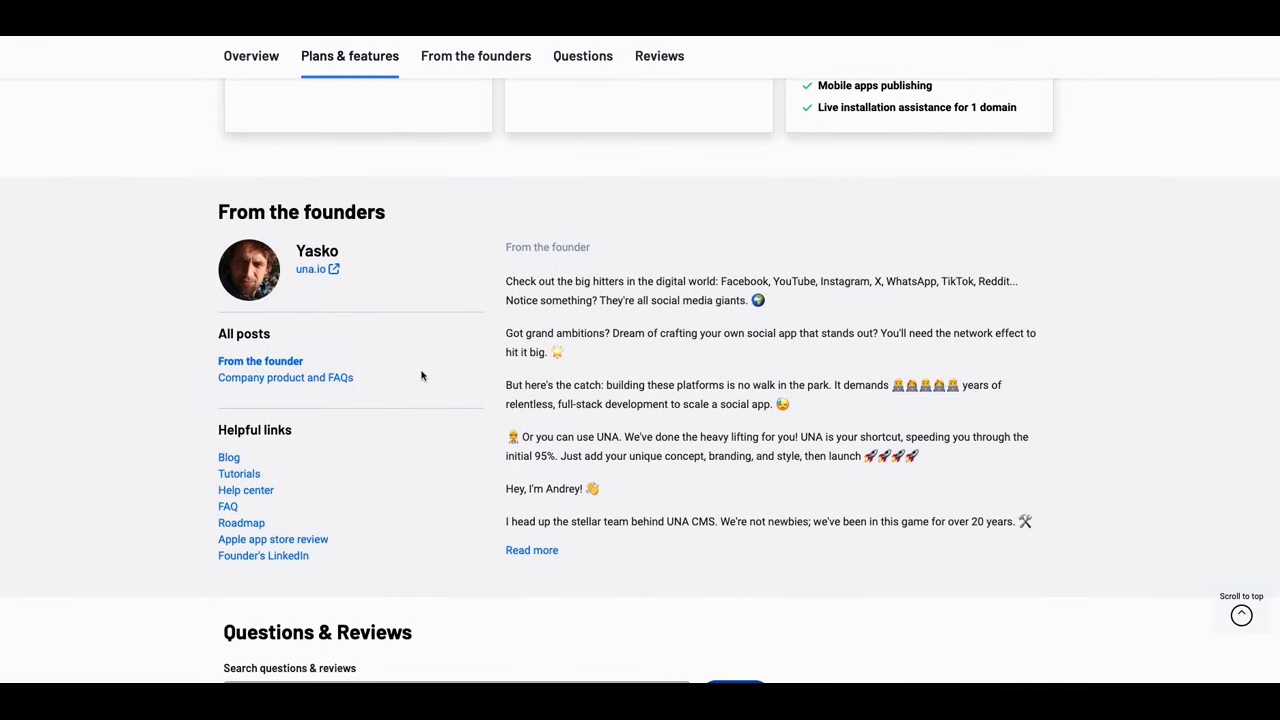
{"action": "scroll", "coordinate": [412, 318], "scroll_direction": "down", "scroll_amount": 5}
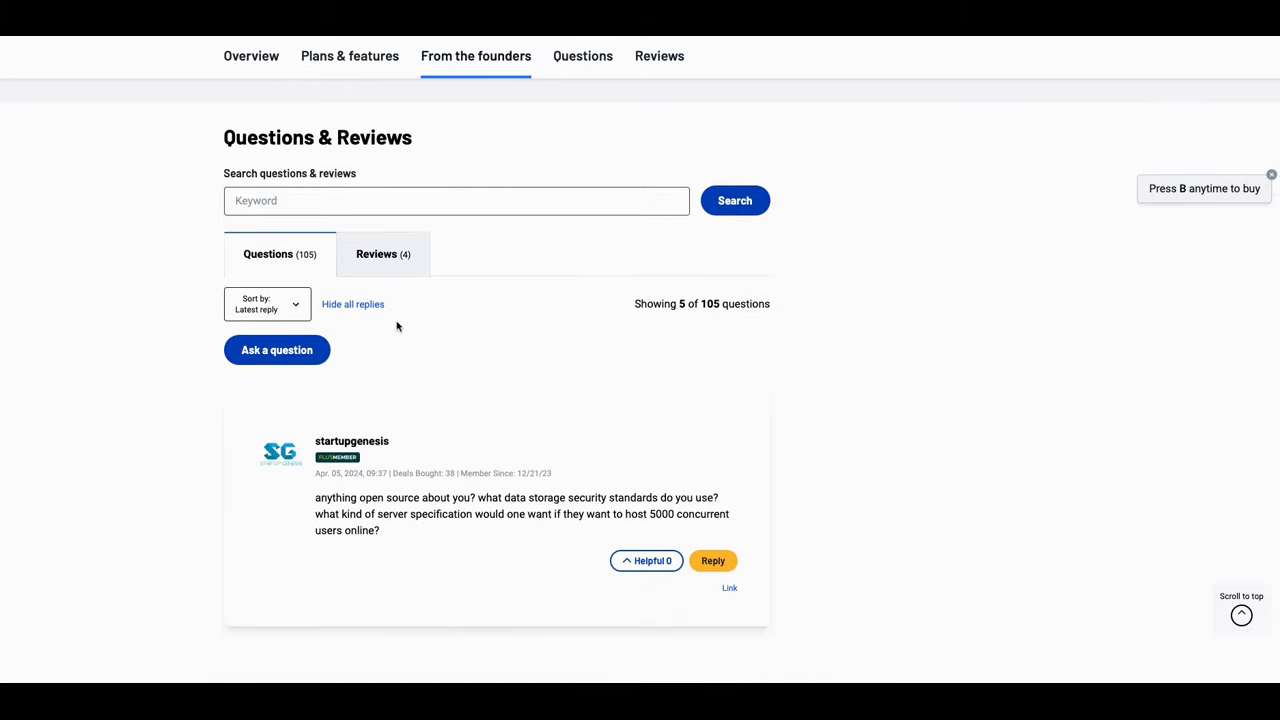
Step: Read the customer reviews of UNA CMS, including the founder team's reply to the installation complaint
{"action": "left_click", "coordinate": [380, 256]}
{"action": "scroll", "coordinate": [428, 328], "scroll_direction": "down", "scroll_amount": 10}
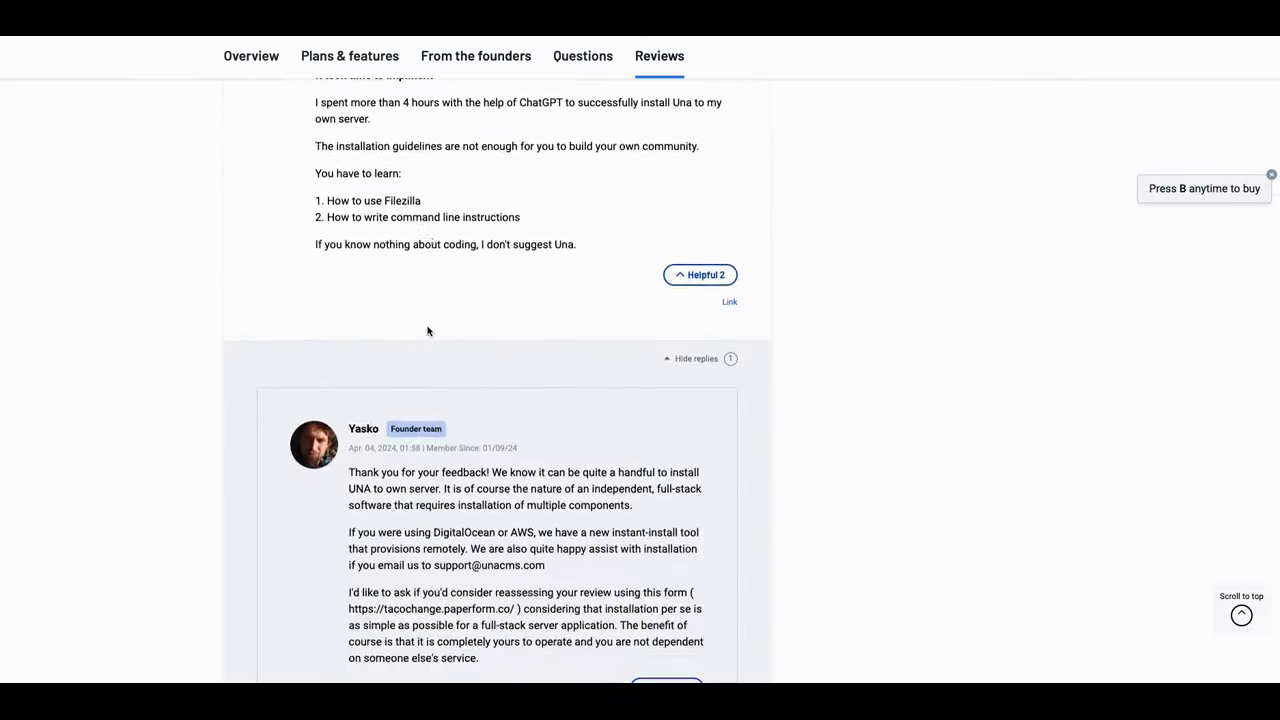
{"action": "scroll", "coordinate": [416, 327], "scroll_direction": "up", "scroll_amount": 7}
{"action": "scroll", "coordinate": [416, 327], "scroll_direction": "up", "scroll_amount": 4}
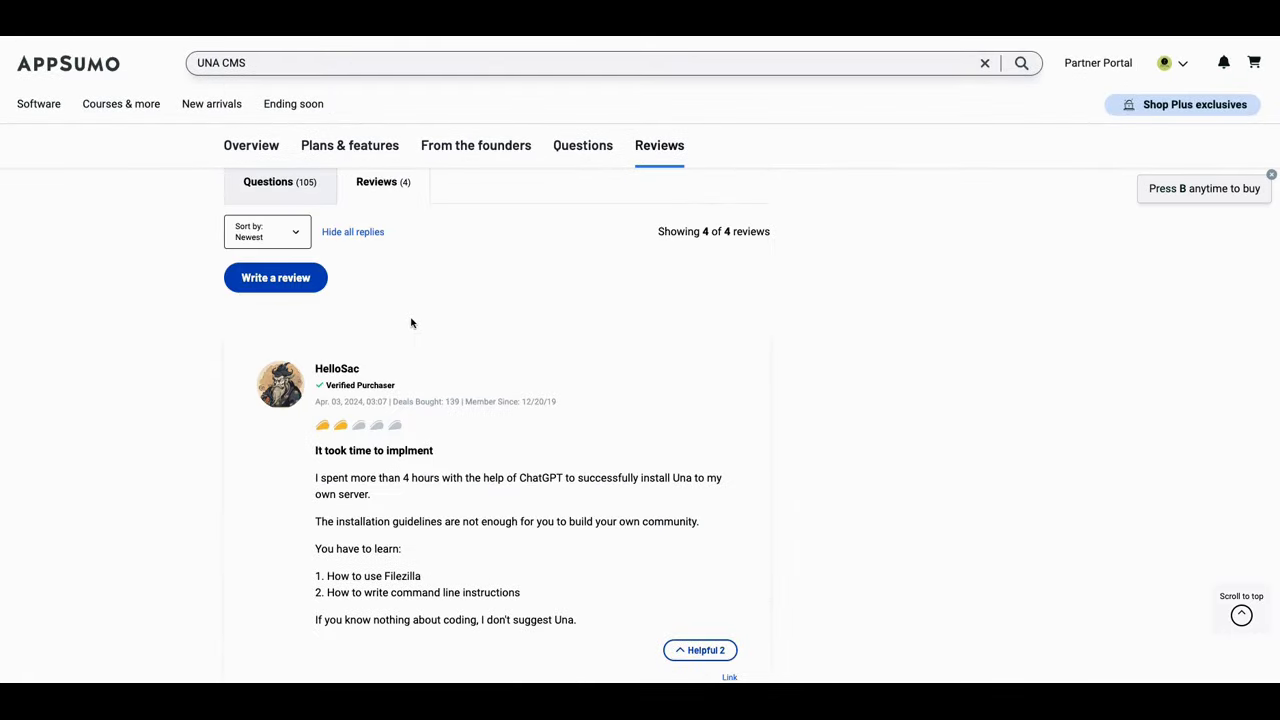
{"action": "scroll", "coordinate": [367, 395], "scroll_direction": "down", "scroll_amount": 5}
{"action": "scroll", "coordinate": [367, 408], "scroll_direction": "down", "scroll_amount": 5}
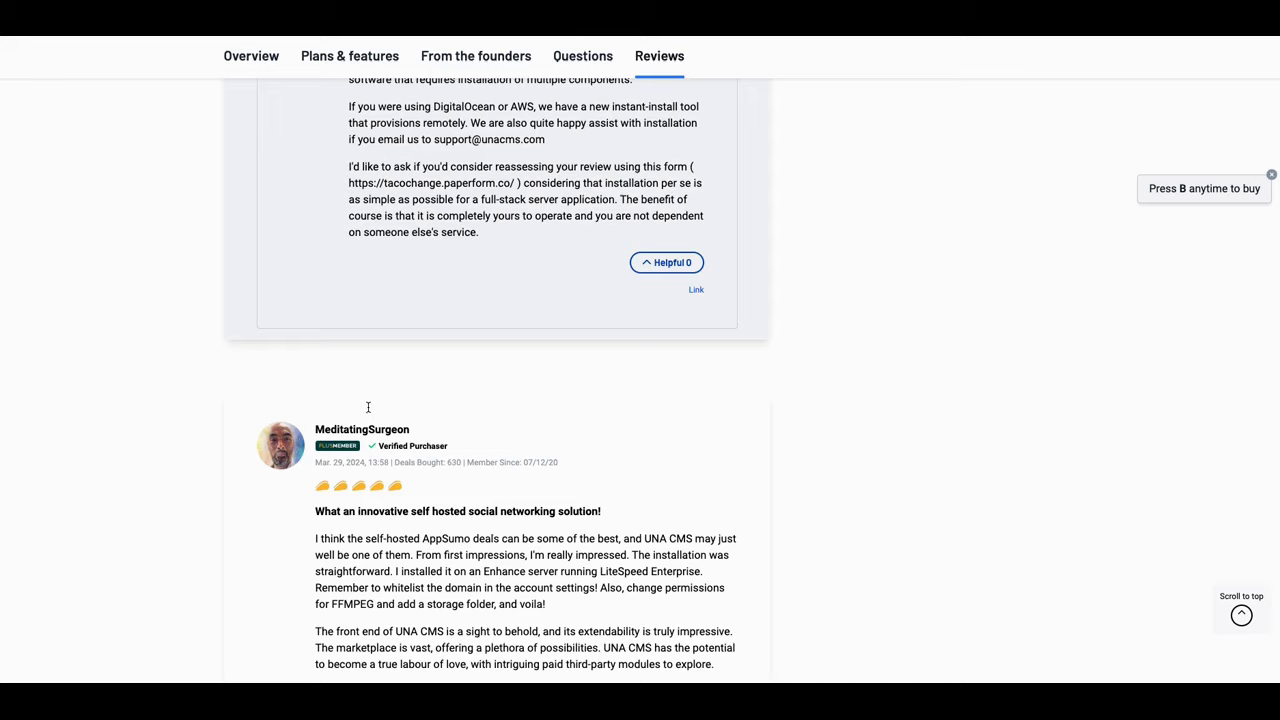
{"action": "scroll", "coordinate": [352, 413], "scroll_direction": "down", "scroll_amount": 2}
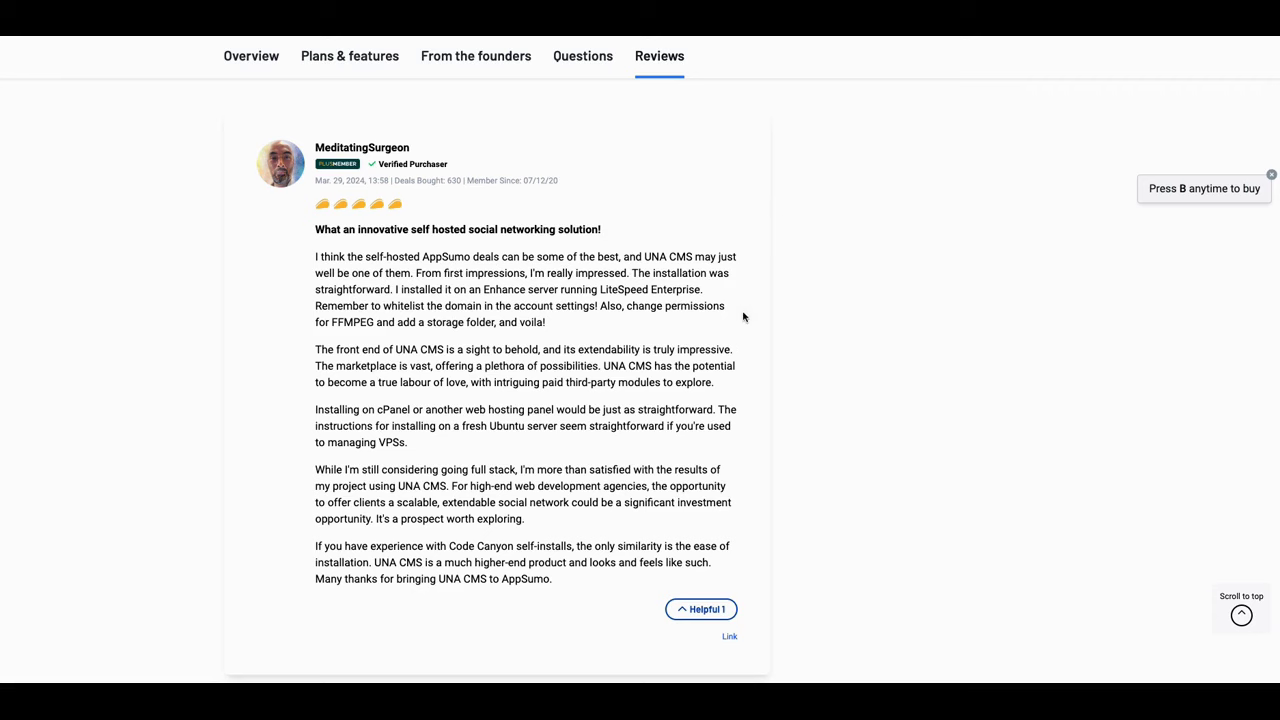
{"action": "scroll", "coordinate": [750, 317], "scroll_direction": "down", "scroll_amount": 5}
{"action": "scroll", "coordinate": [740, 320], "scroll_direction": "down", "scroll_amount": 1}
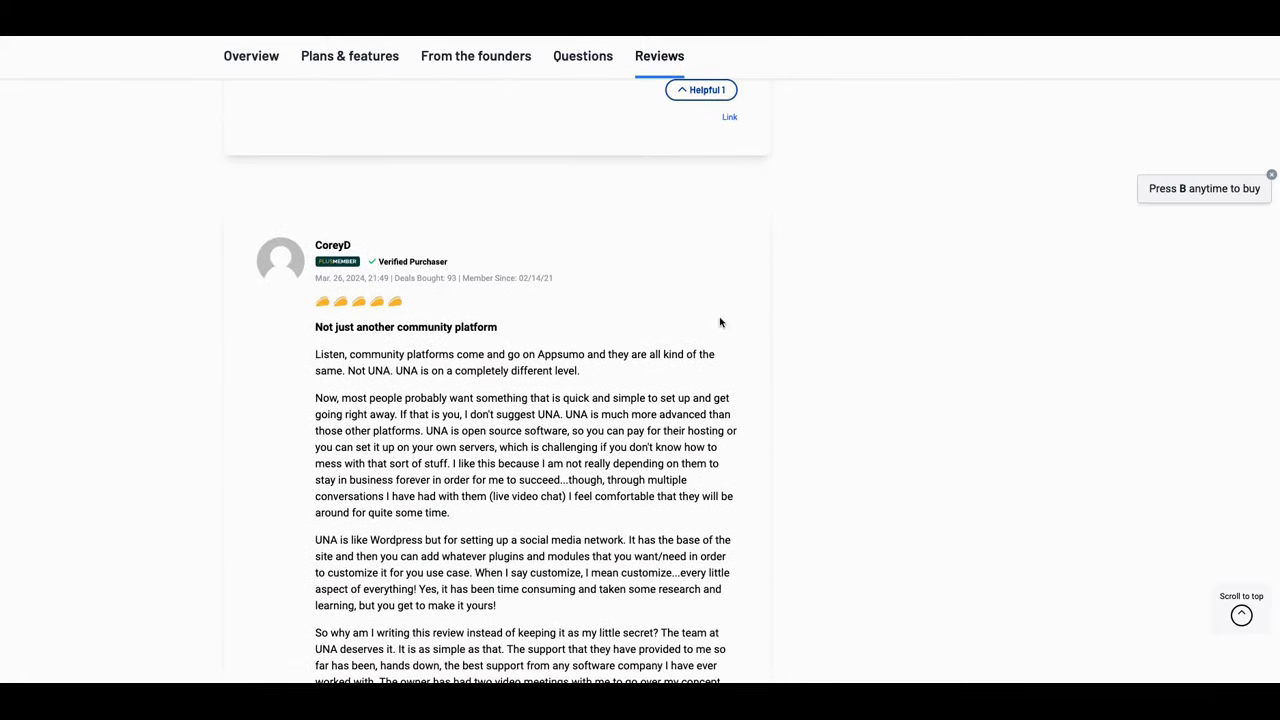
{"action": "scroll", "coordinate": [480, 372], "scroll_direction": "down", "scroll_amount": 1}
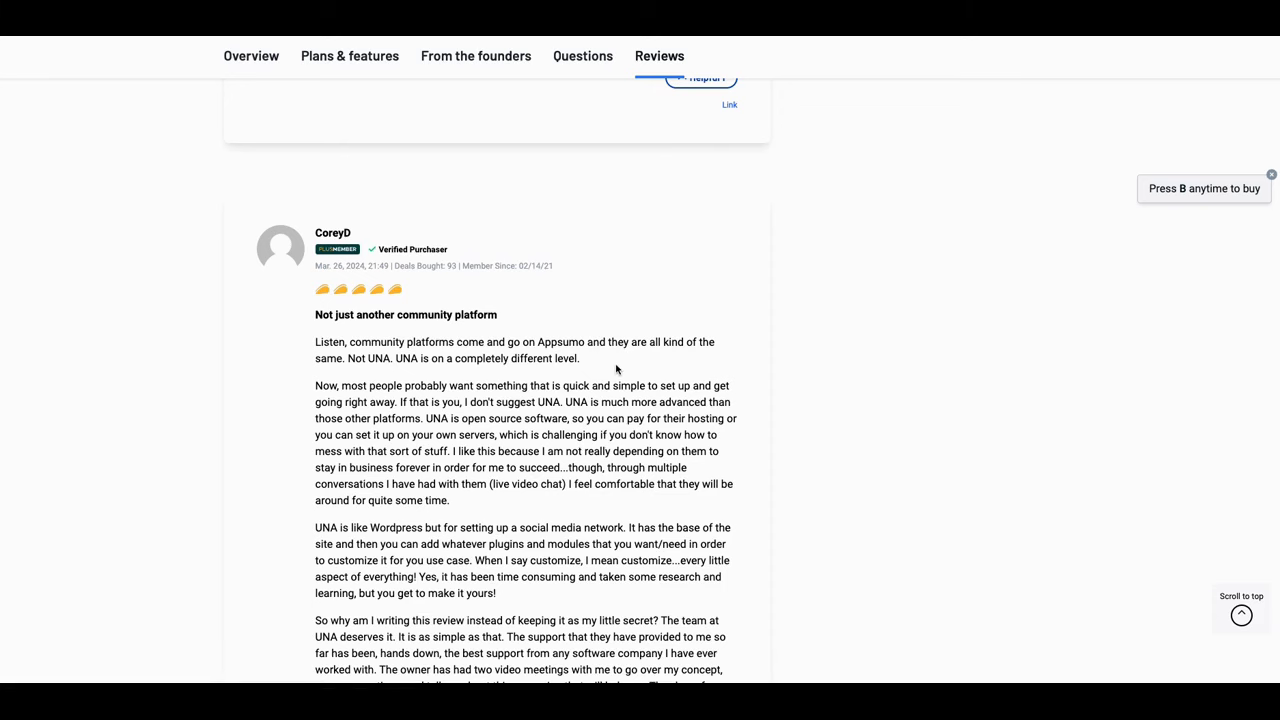
Step: Return to the Overview and go over the member profile, navigation menus, database structure and apps library descriptions once more
{"action": "scroll", "coordinate": [616, 369], "scroll_direction": "up", "scroll_amount": 2}
{"action": "scroll", "coordinate": [616, 369], "scroll_direction": "up", "scroll_amount": 15}
{"action": "scroll", "coordinate": [616, 369], "scroll_direction": "up", "scroll_amount": 15}
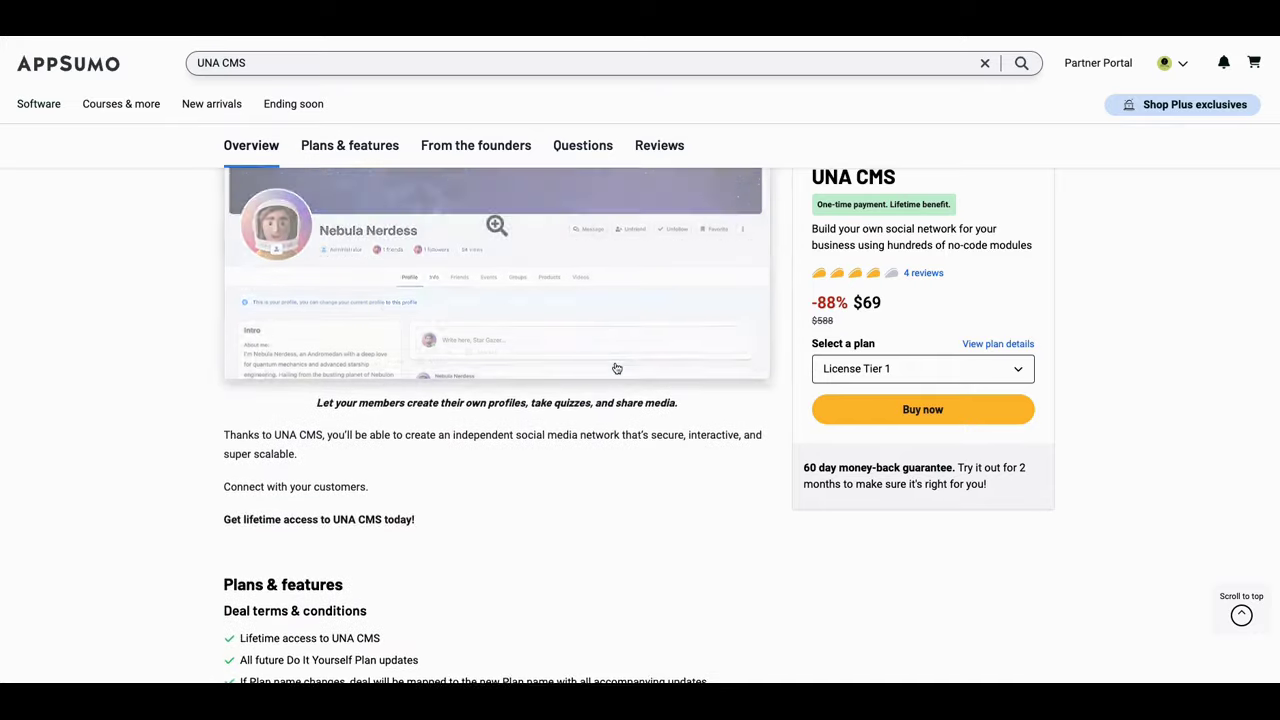
{"action": "scroll", "coordinate": [616, 369], "scroll_direction": "up", "scroll_amount": 9}
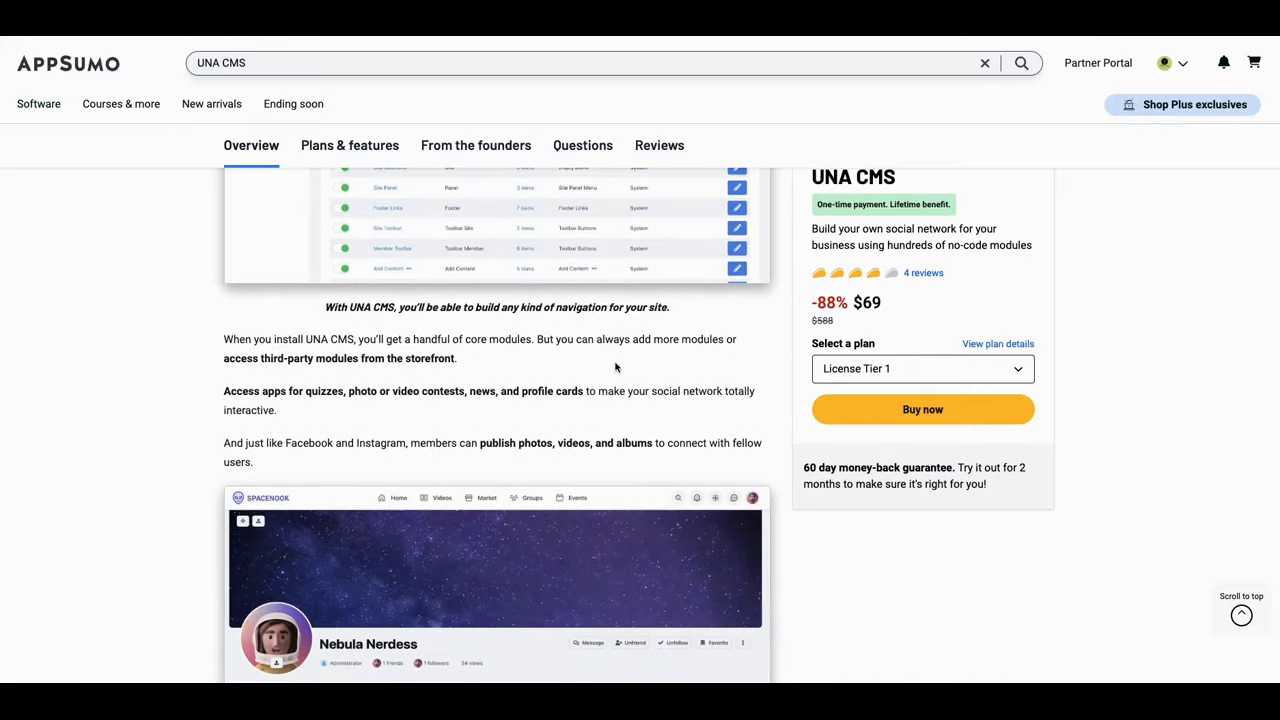
{"action": "scroll", "coordinate": [616, 369], "scroll_direction": "down", "scroll_amount": 2}
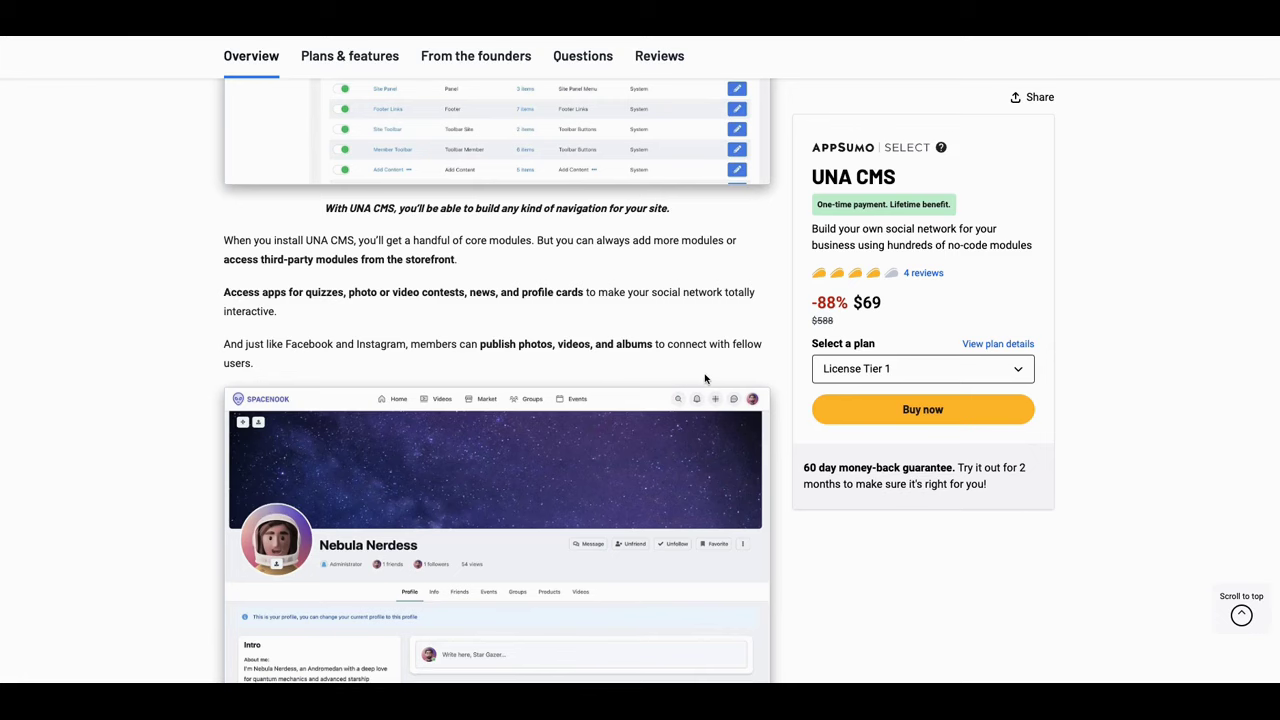
{"action": "scroll", "coordinate": [676, 372], "scroll_direction": "up", "scroll_amount": 8}
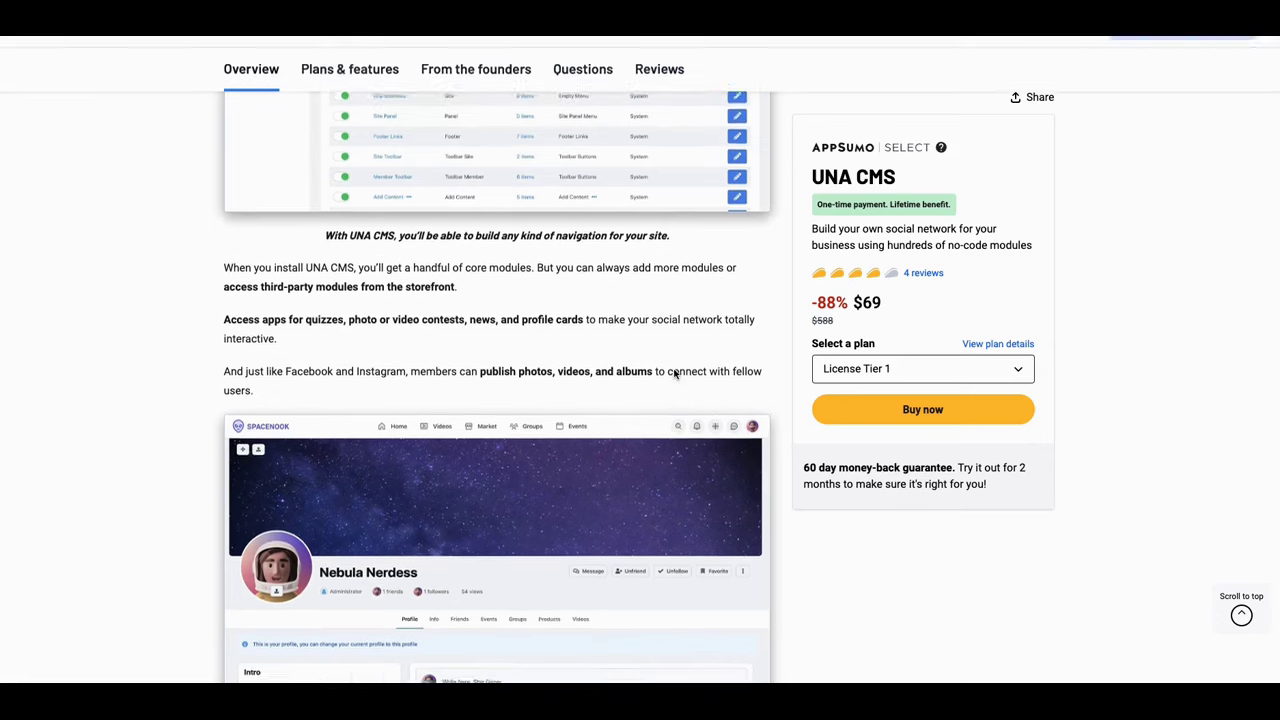
{"action": "scroll", "coordinate": [676, 372], "scroll_direction": "up", "scroll_amount": 1}
{"action": "scroll", "coordinate": [677, 377], "scroll_direction": "down", "scroll_amount": 2}
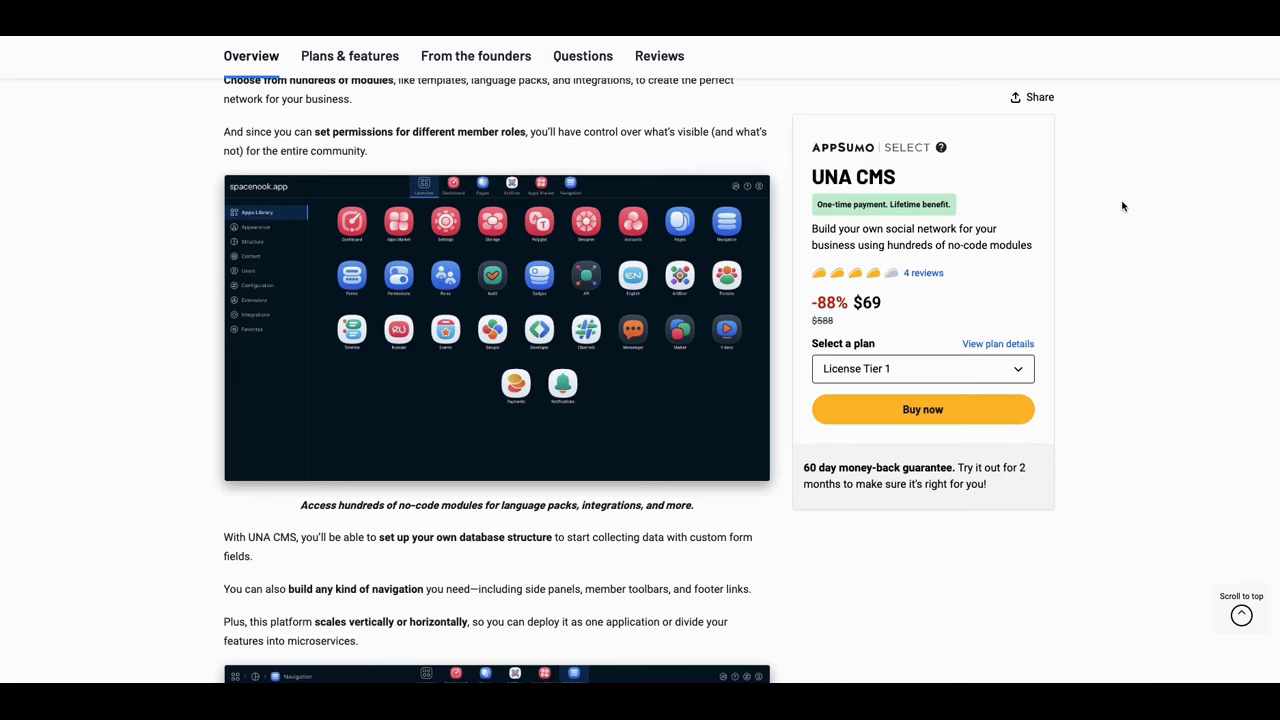
{"action": "scroll", "coordinate": [1093, 214], "scroll_direction": "up", "scroll_amount": 1}
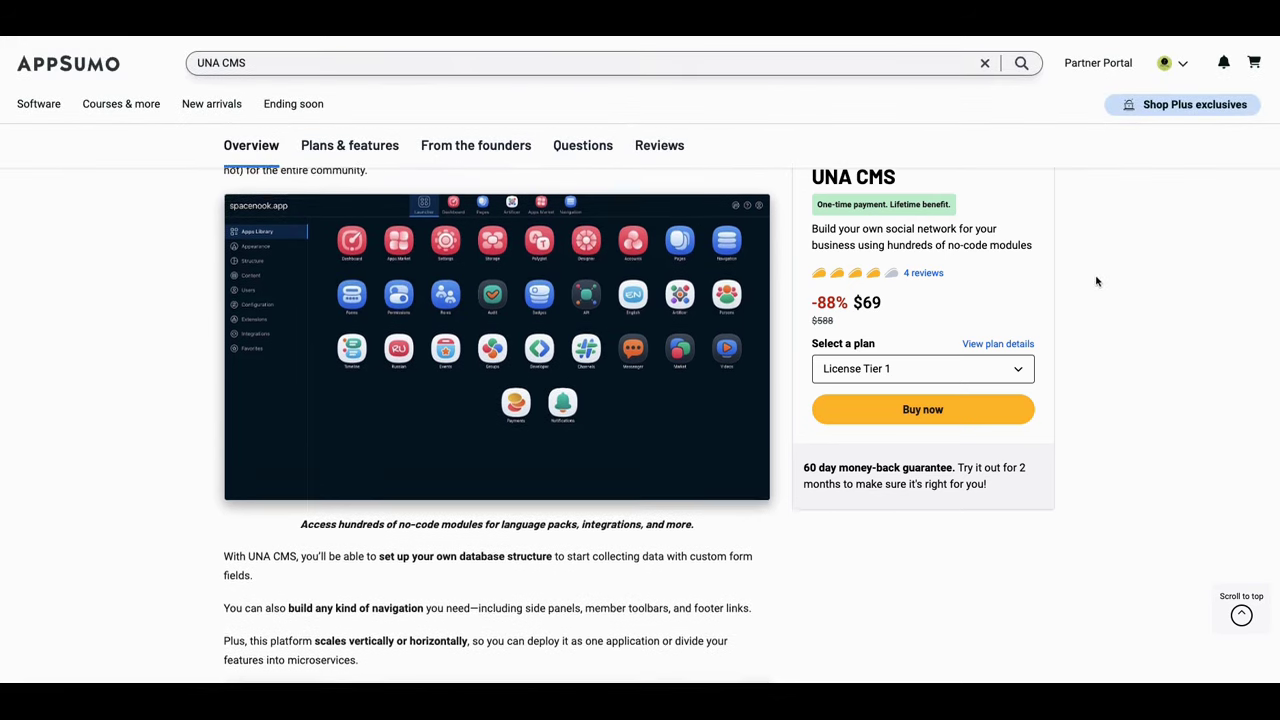
{"action": "scroll", "coordinate": [1094, 280], "scroll_direction": "down", "scroll_amount": 4}
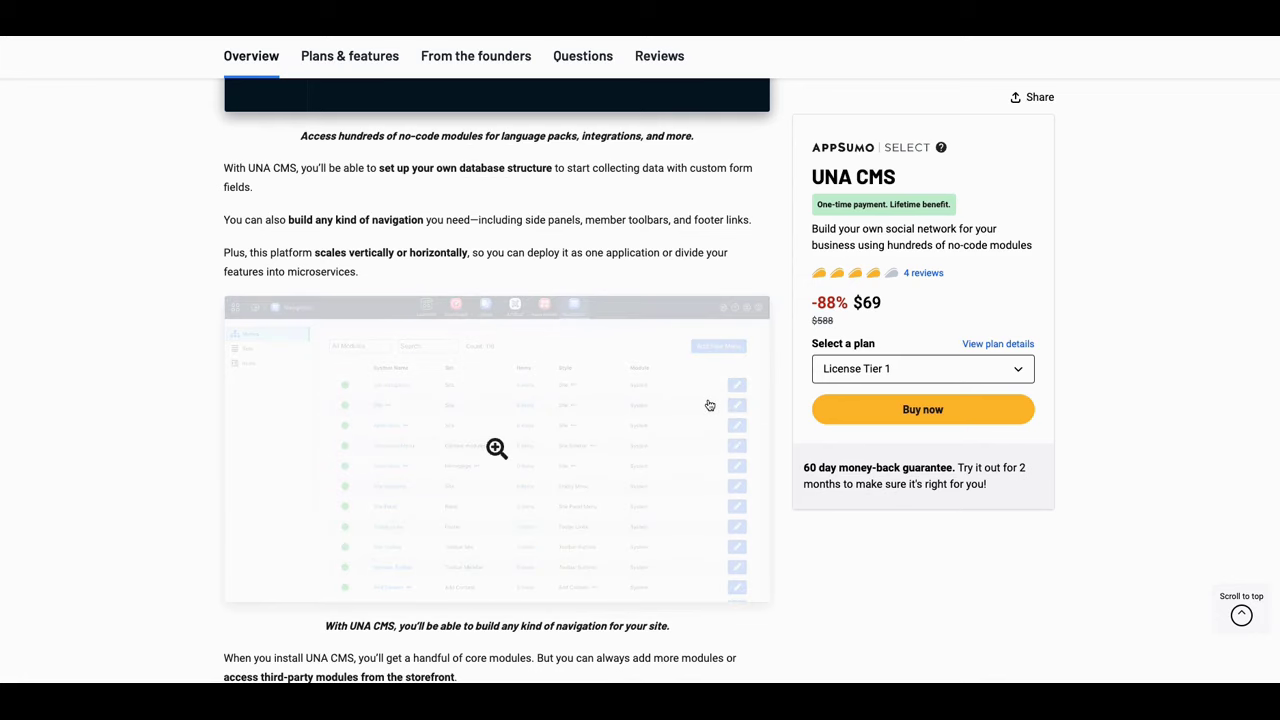
{"action": "scroll", "coordinate": [720, 403], "scroll_direction": "down", "scroll_amount": 2}
{"action": "scroll", "coordinate": [883, 383], "scroll_direction": "up", "scroll_amount": 4}
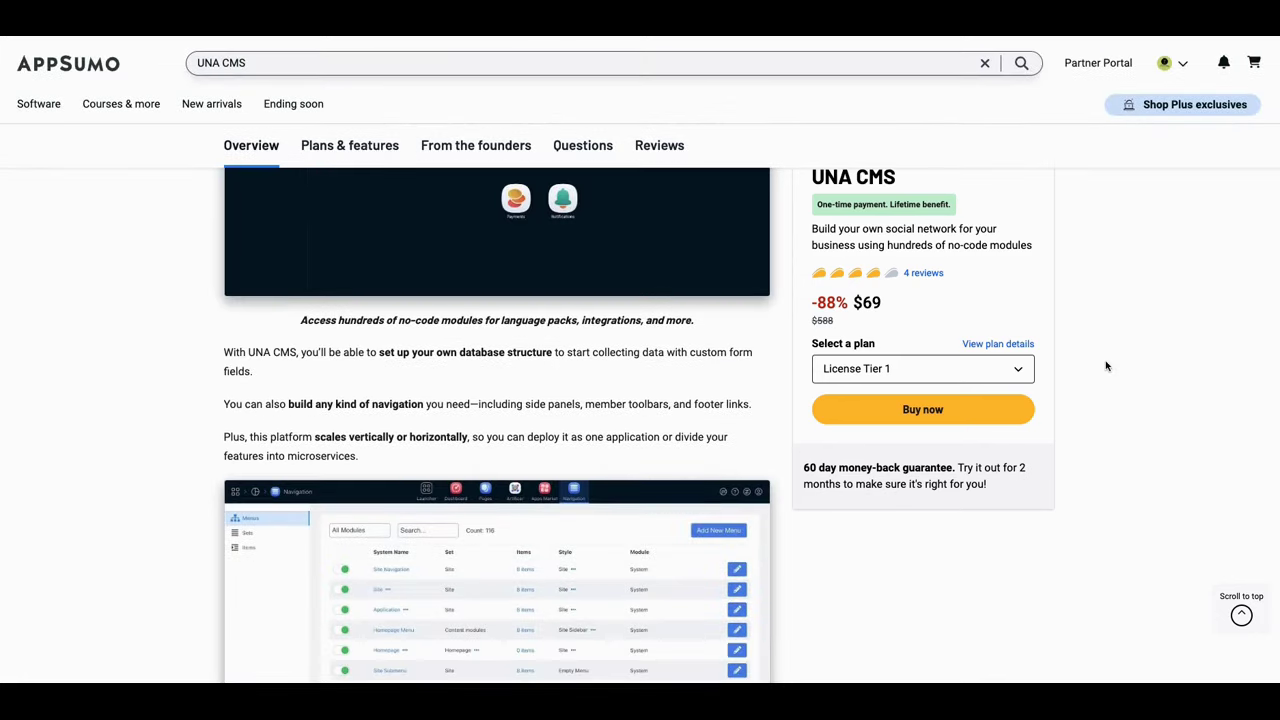
{"action": "scroll", "coordinate": [1150, 358], "scroll_direction": "up", "scroll_amount": 1}
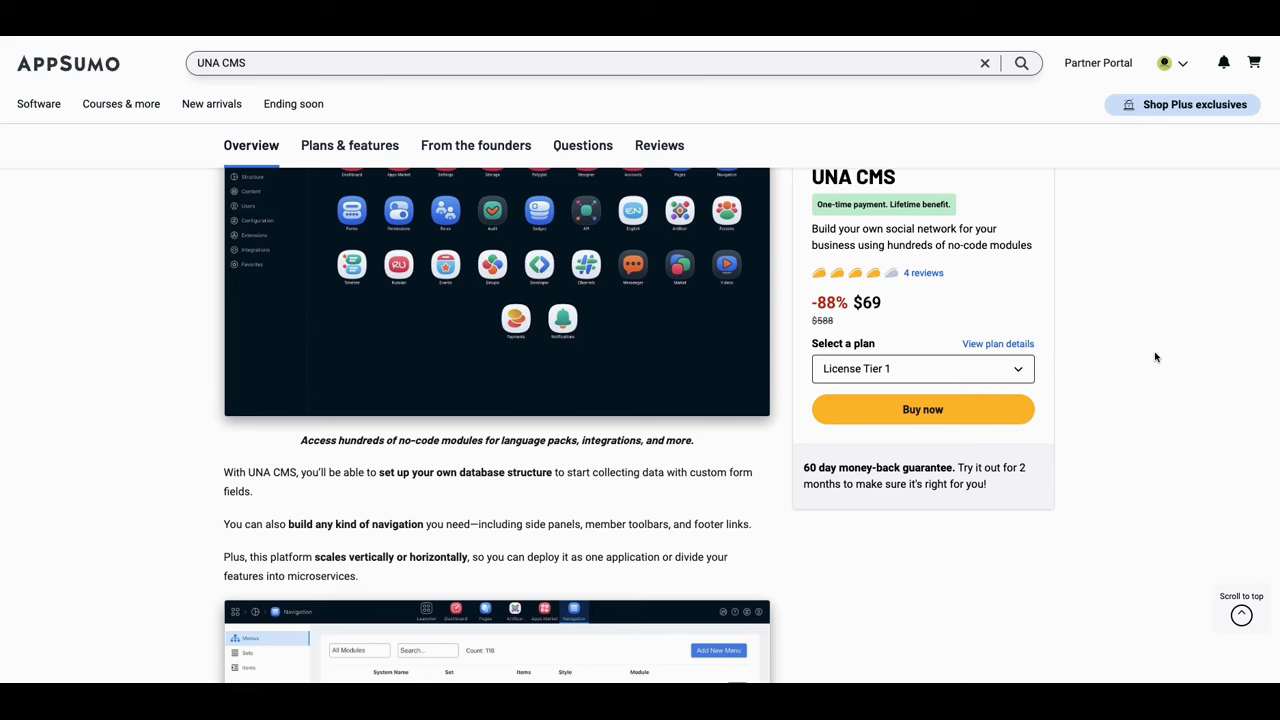
{"action": "scroll", "coordinate": [1155, 357], "scroll_direction": "up", "scroll_amount": 1}
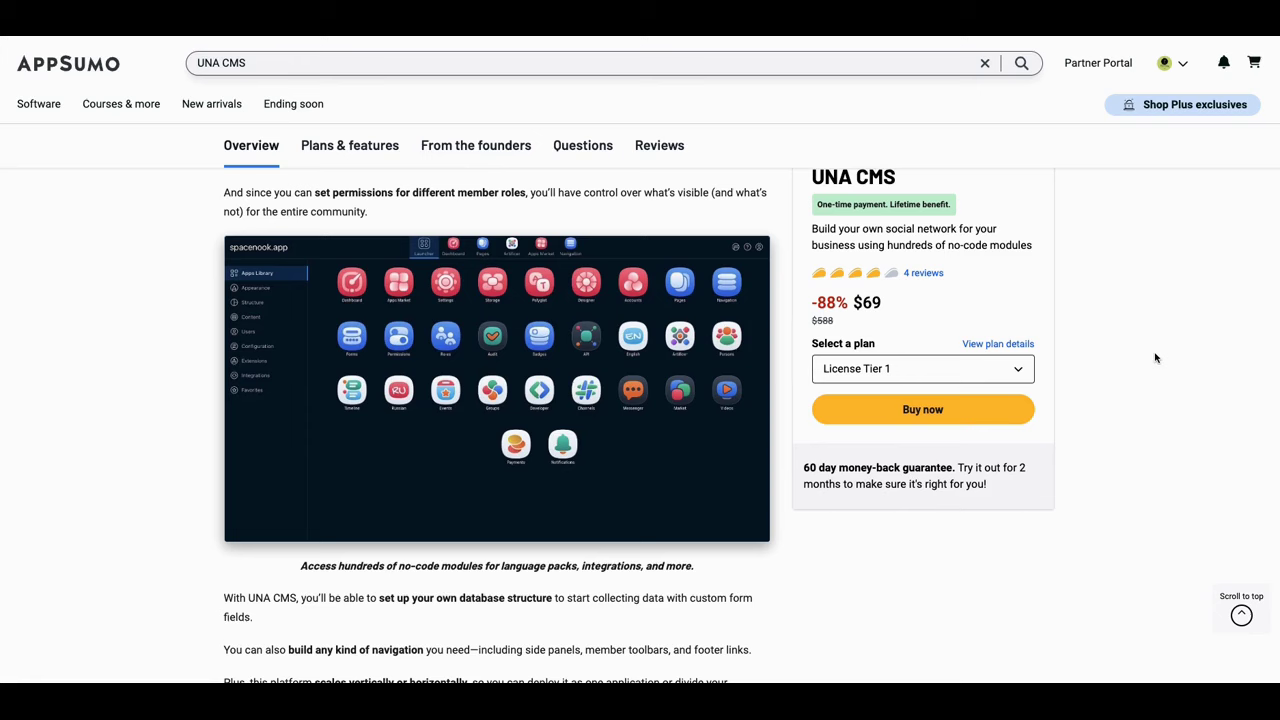
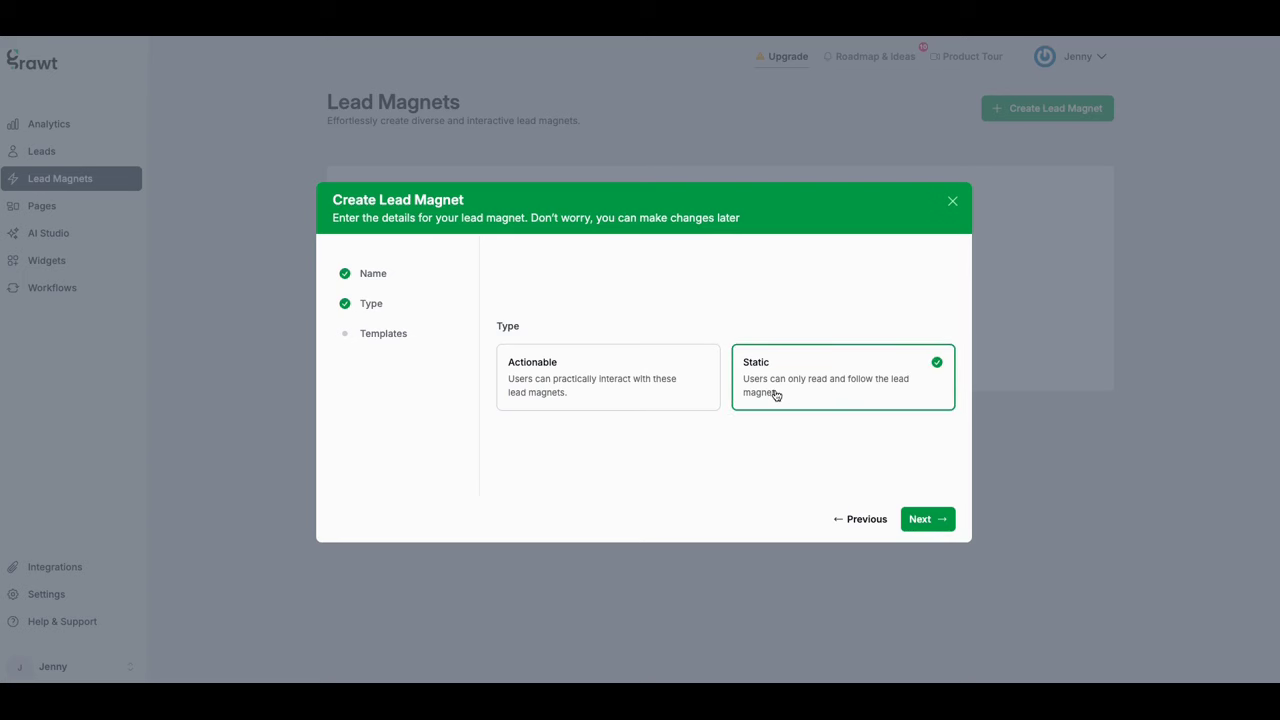
Step: Switch to Grawt and generate the static lead magnet from the third template, the one with a section timeline beside boxed content
{"action": "left_click", "coordinate": [912, 527]}
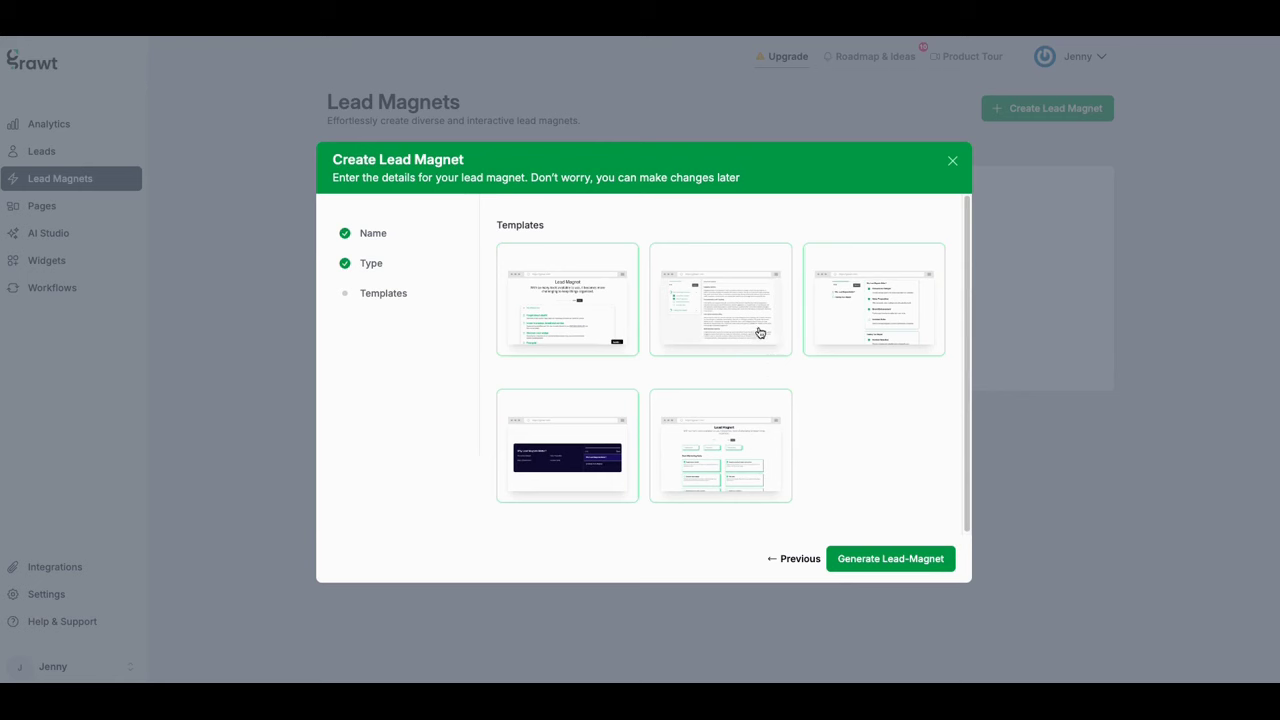
{"action": "left_click", "coordinate": [857, 323]}
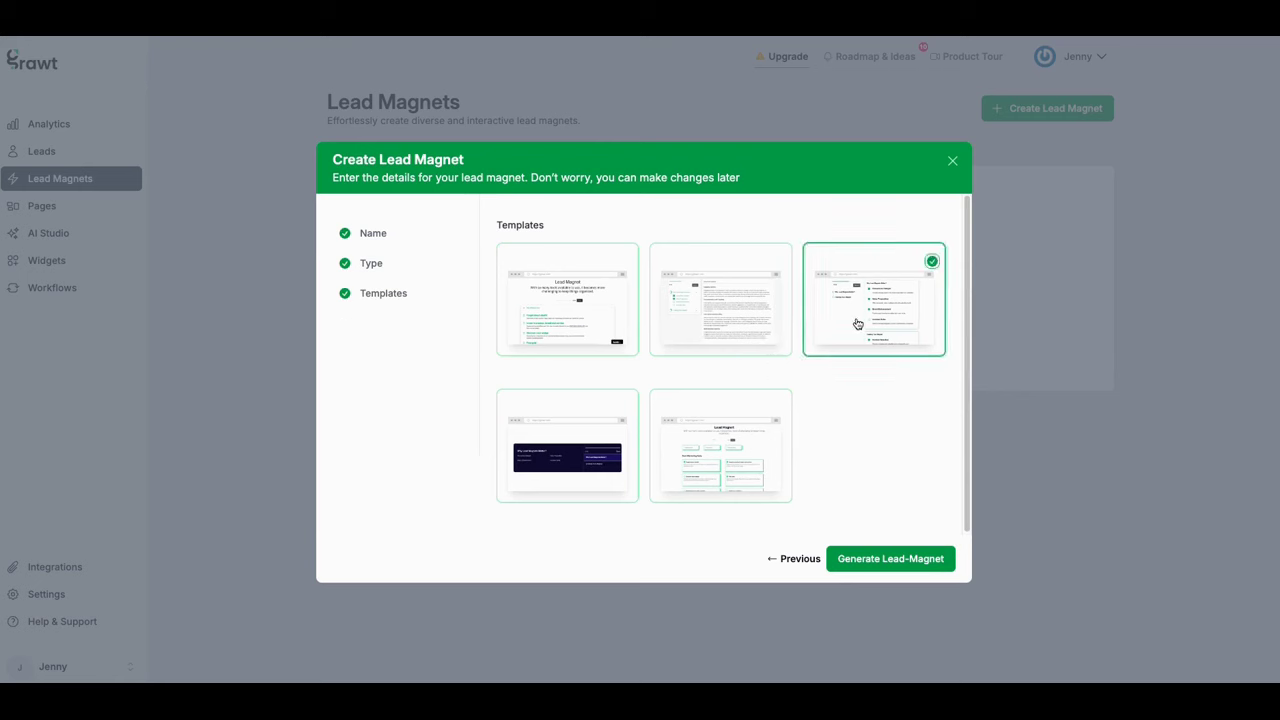
{"action": "left_click", "coordinate": [908, 562]}
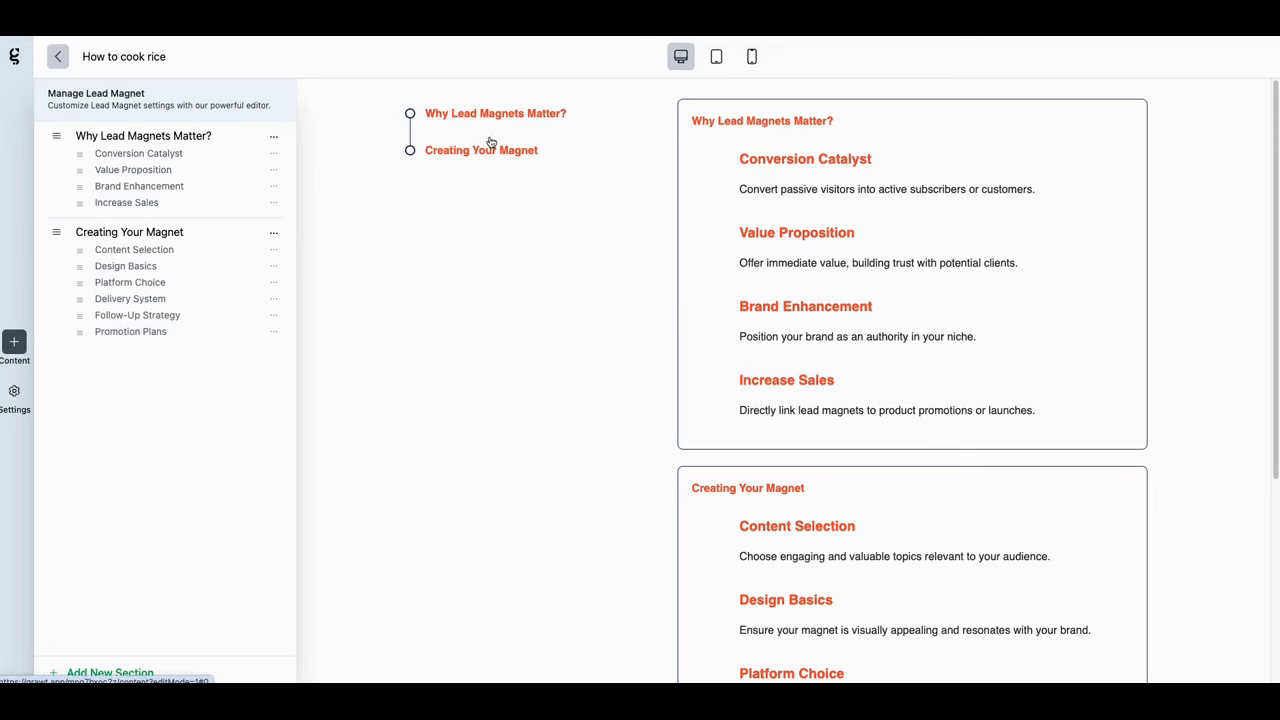
Step: Look through the generated lead magnet, jump to its "Creating Your Magnet" section and view the available design settings
{"action": "scroll", "coordinate": [309, 231], "scroll_direction": "down", "scroll_amount": 1}
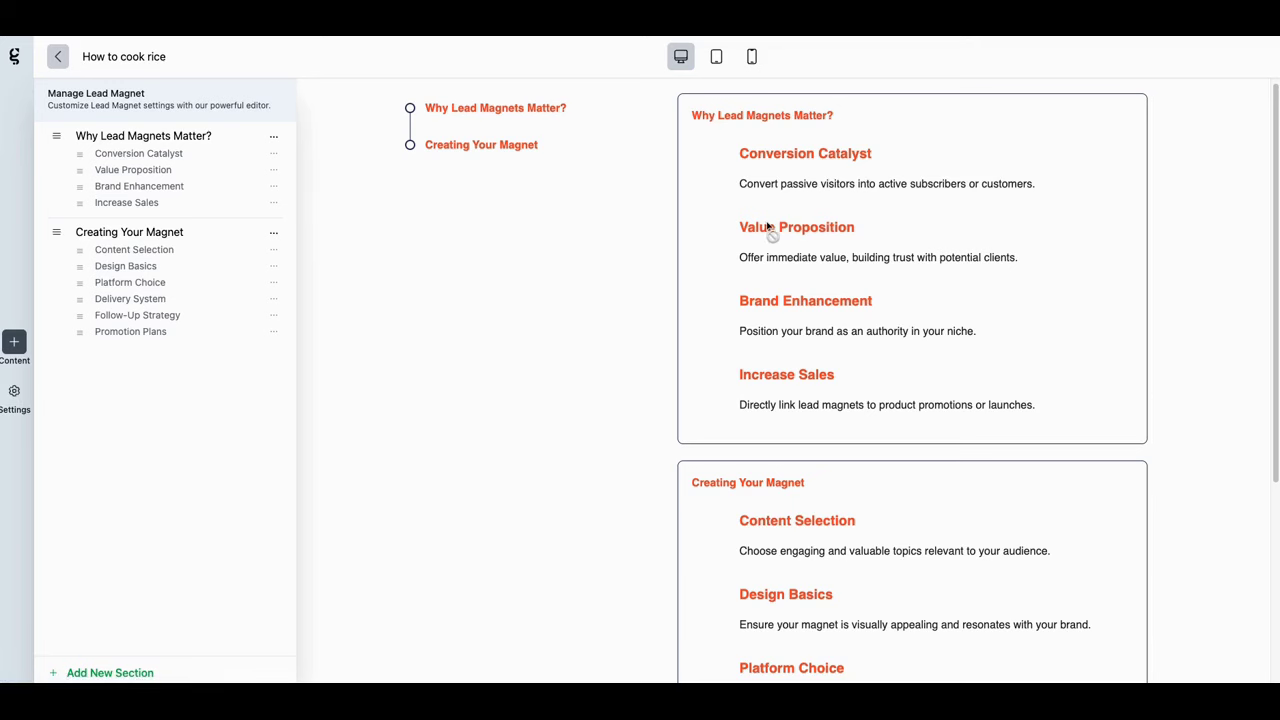
{"action": "scroll", "coordinate": [829, 258], "scroll_direction": "down", "scroll_amount": 3}
{"action": "scroll", "coordinate": [829, 258], "scroll_direction": "up", "scroll_amount": 3}
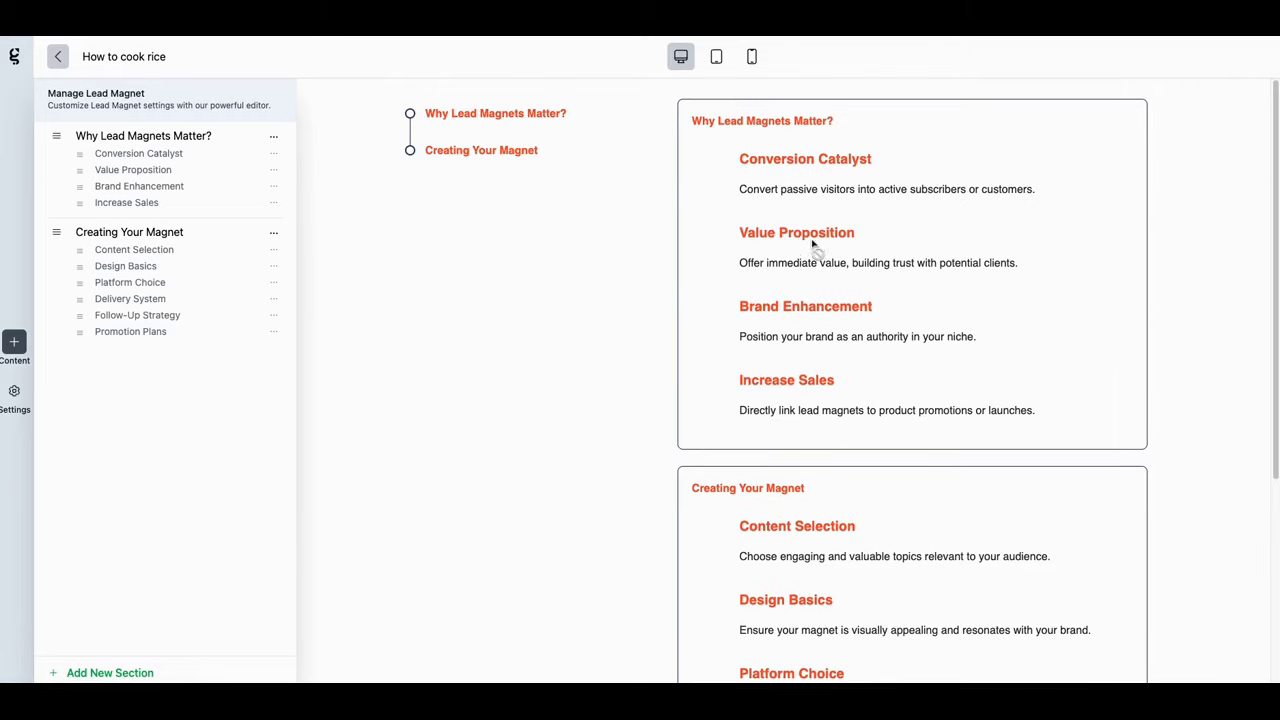
{"action": "left_click", "coordinate": [477, 152]}
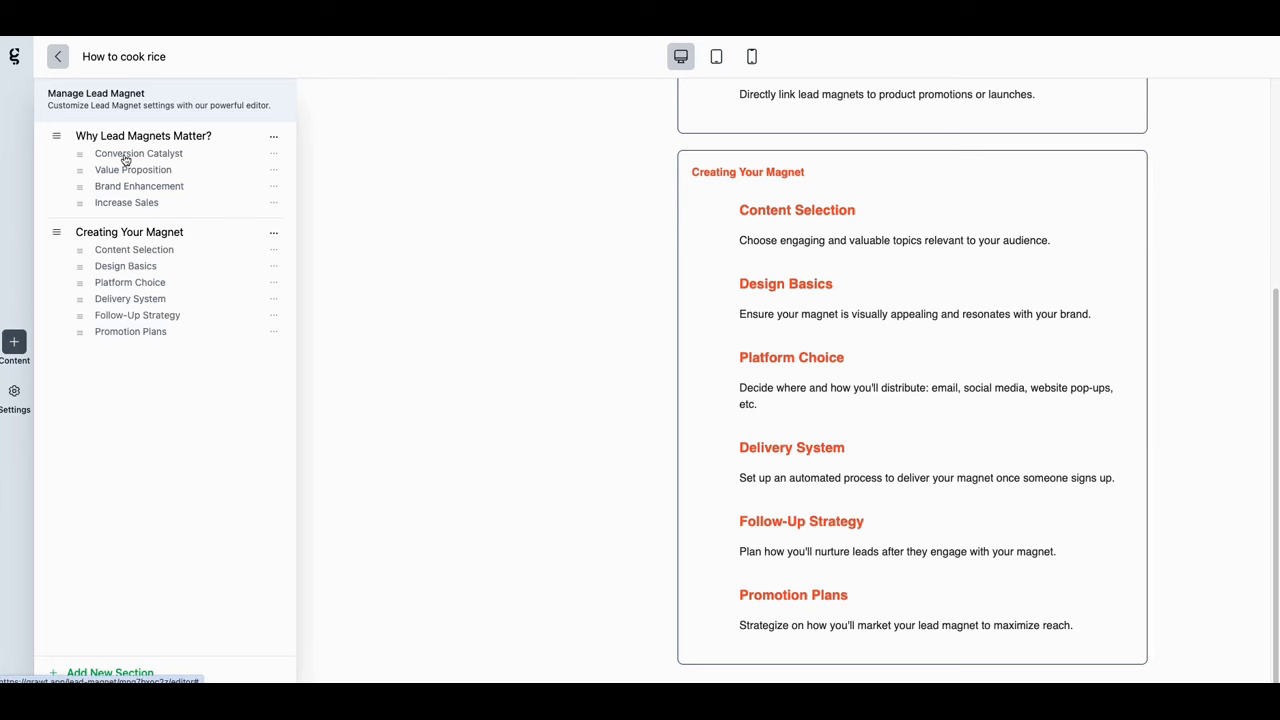
{"action": "left_click", "coordinate": [18, 395]}
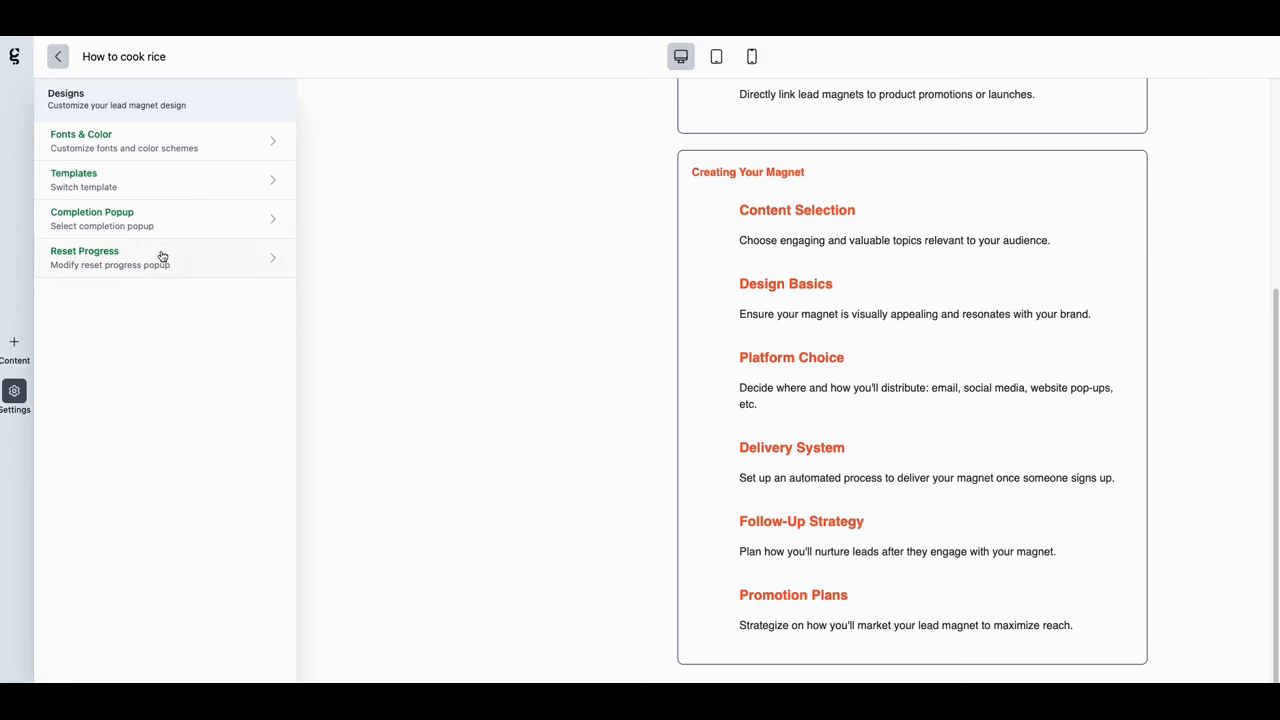
Step: Return to the lead magnet's content outline and add a new section after "Creating Your Magnet"
{"action": "left_click", "coordinate": [15, 352]}
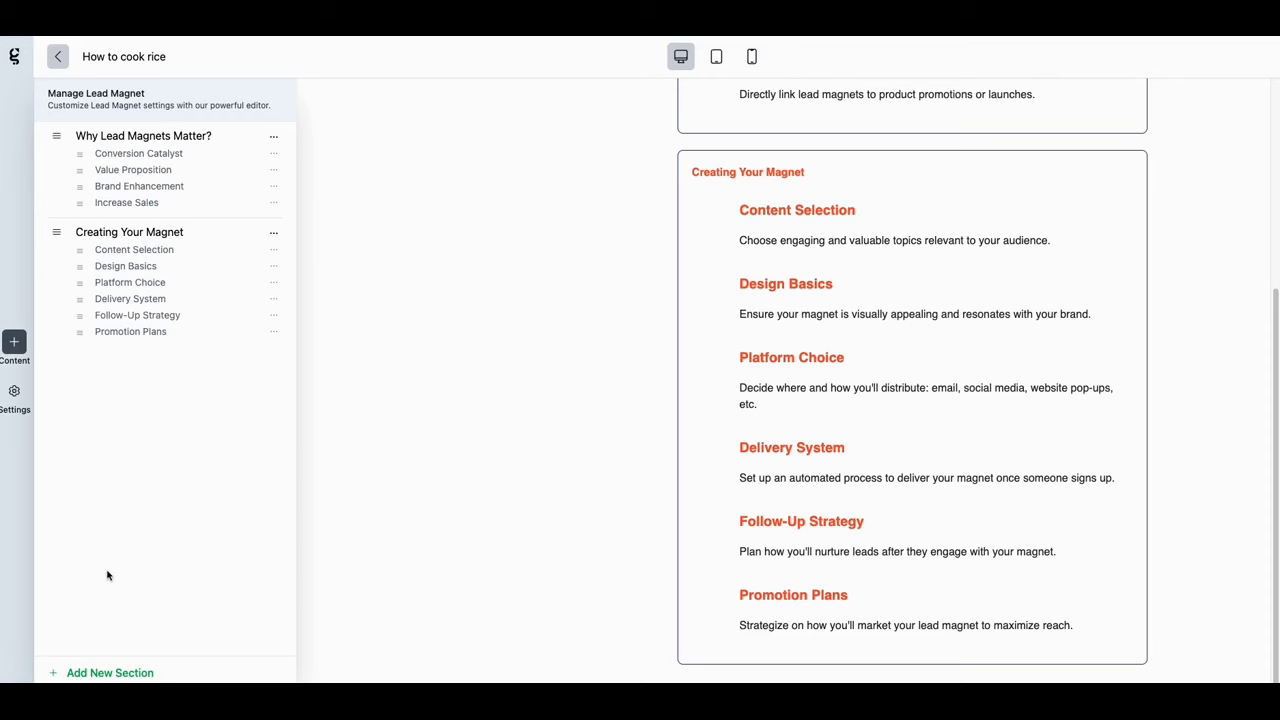
{"action": "left_click", "coordinate": [98, 674]}
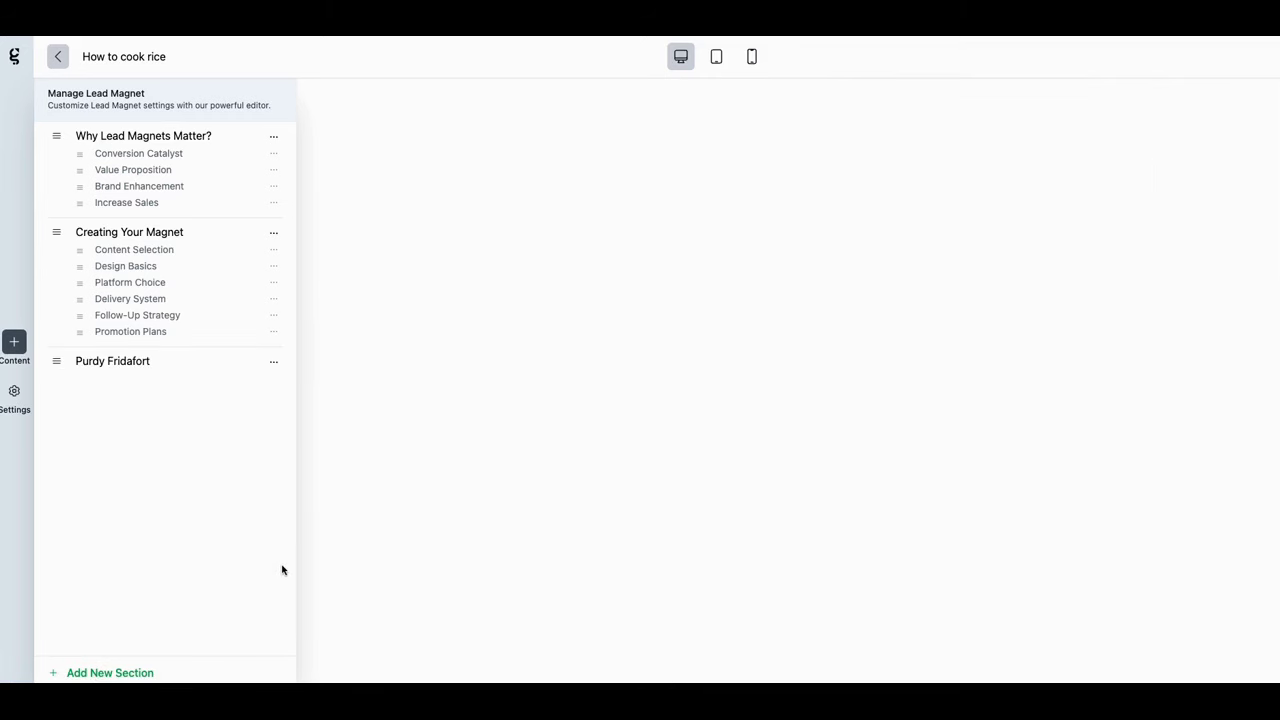
{"action": "scroll", "coordinate": [473, 407], "scroll_direction": "up", "scroll_amount": 3}
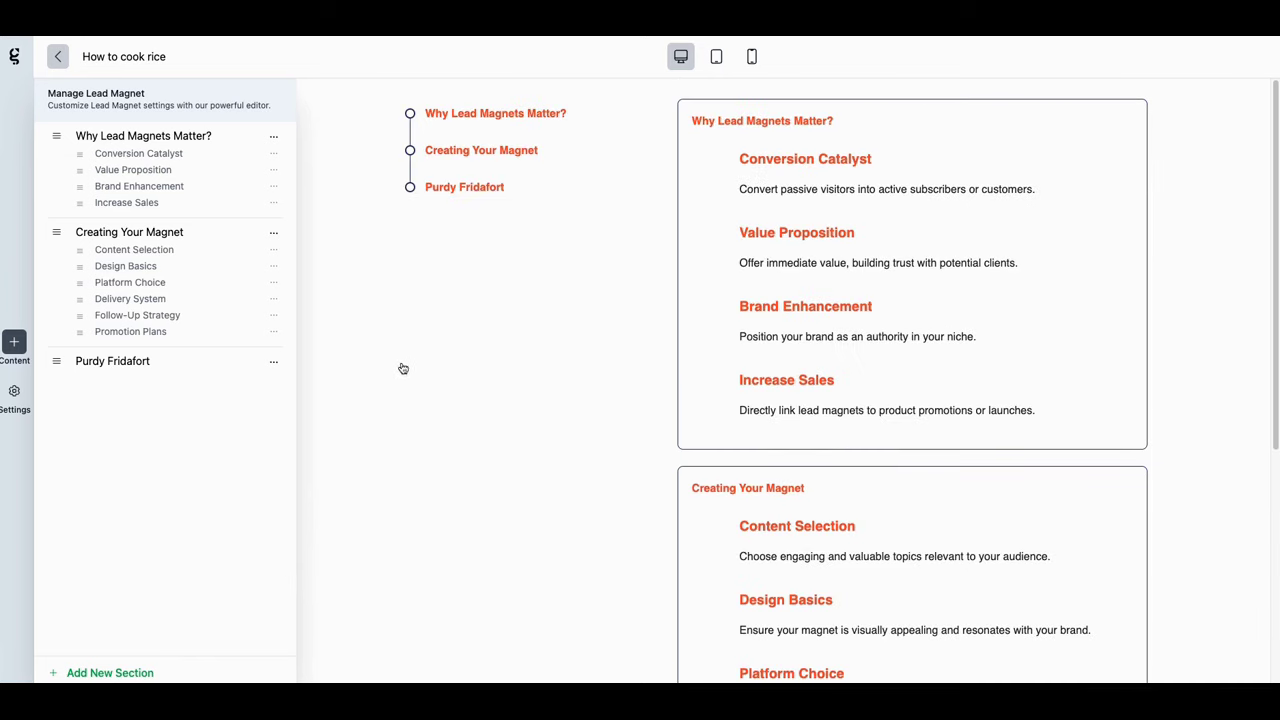
Step: Preview the "How to cook rice" lead magnet in the tablet layout and in the mobile layout
{"action": "left_click", "coordinate": [716, 57]}
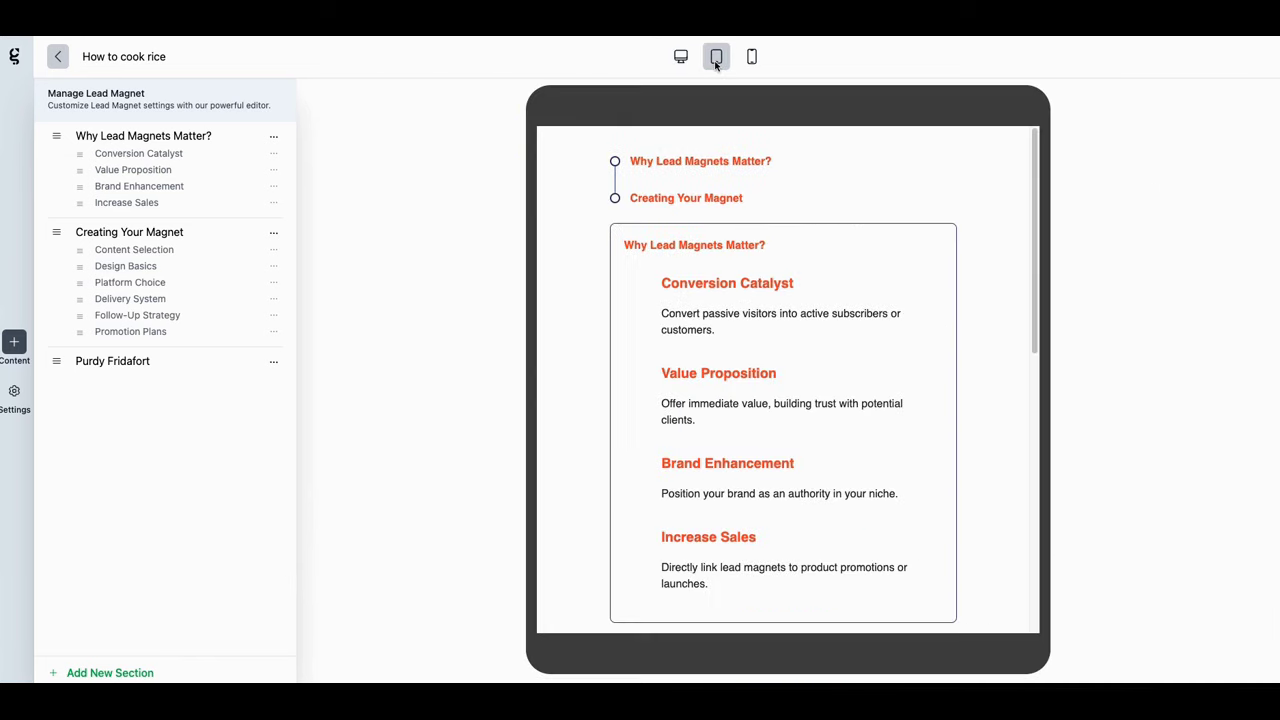
{"action": "scroll", "coordinate": [717, 215], "scroll_direction": "down", "scroll_amount": 10}
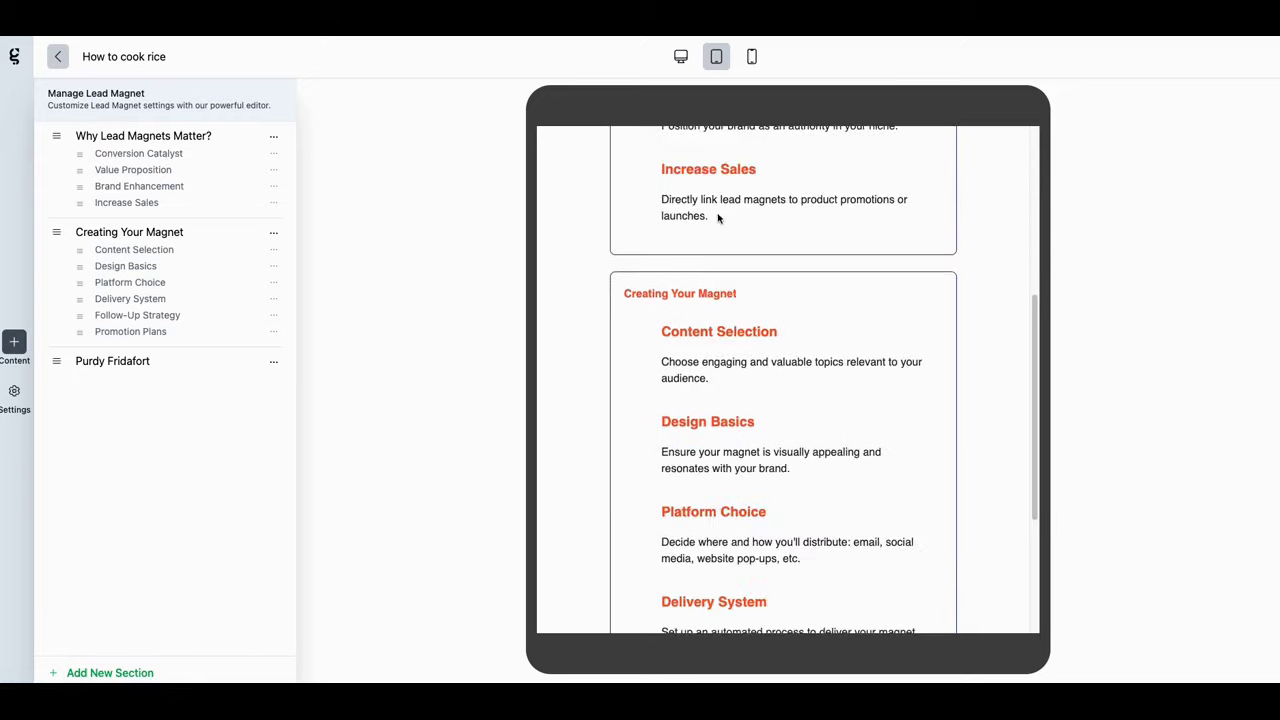
{"action": "scroll", "coordinate": [714, 250], "scroll_direction": "up", "scroll_amount": 4}
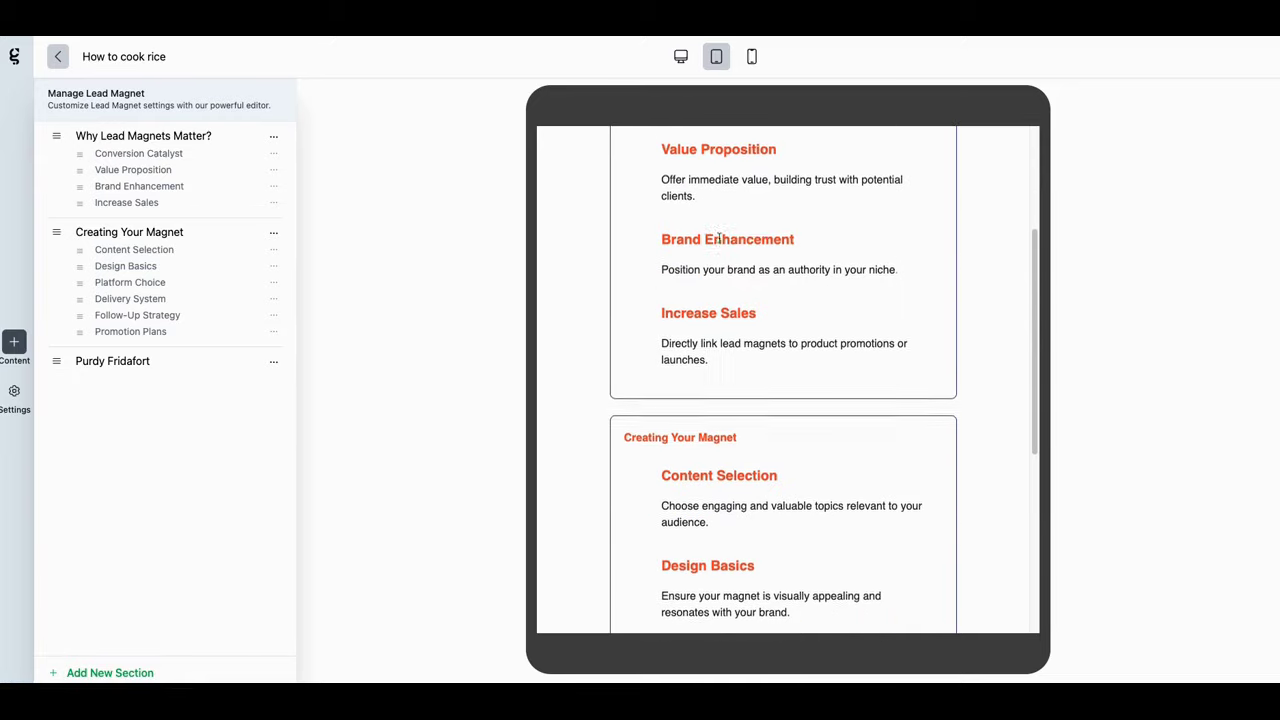
{"action": "left_click", "coordinate": [753, 58]}
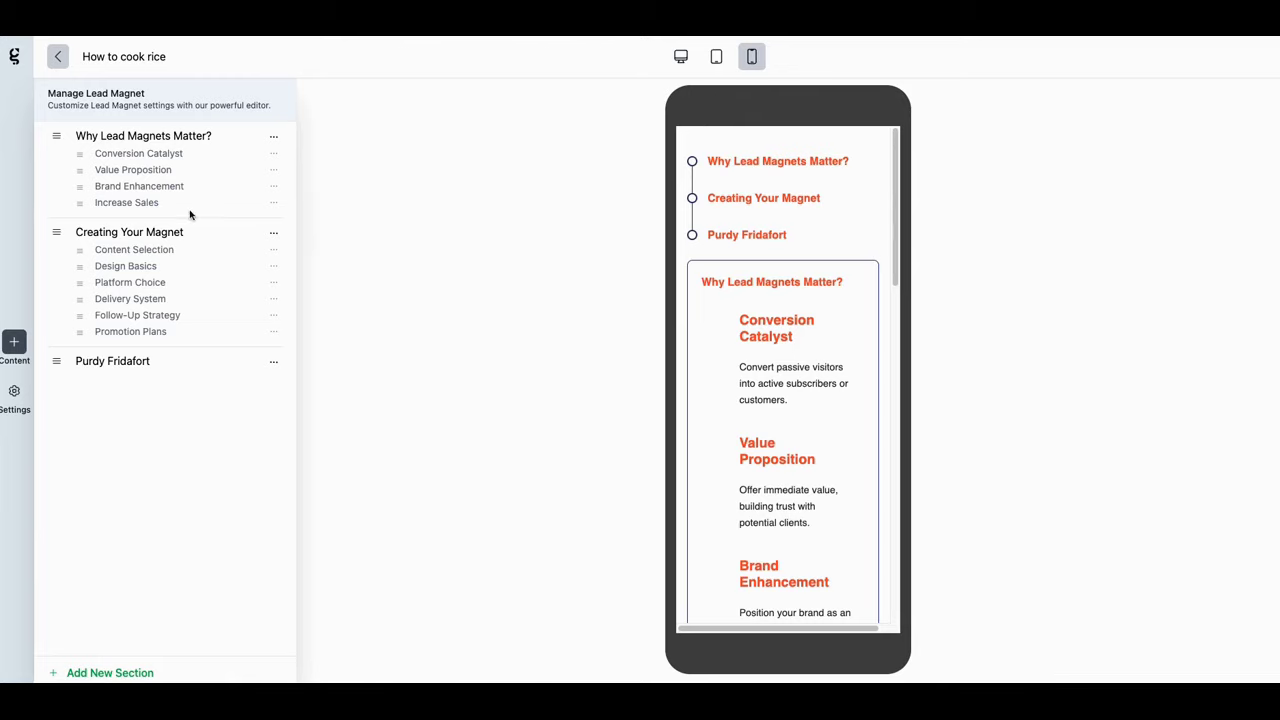
Step: Return to the lead magnets list and generate an actionable lead magnet named "How to play golf" from the first template, the checklist layout
{"action": "left_click", "coordinate": [59, 58]}
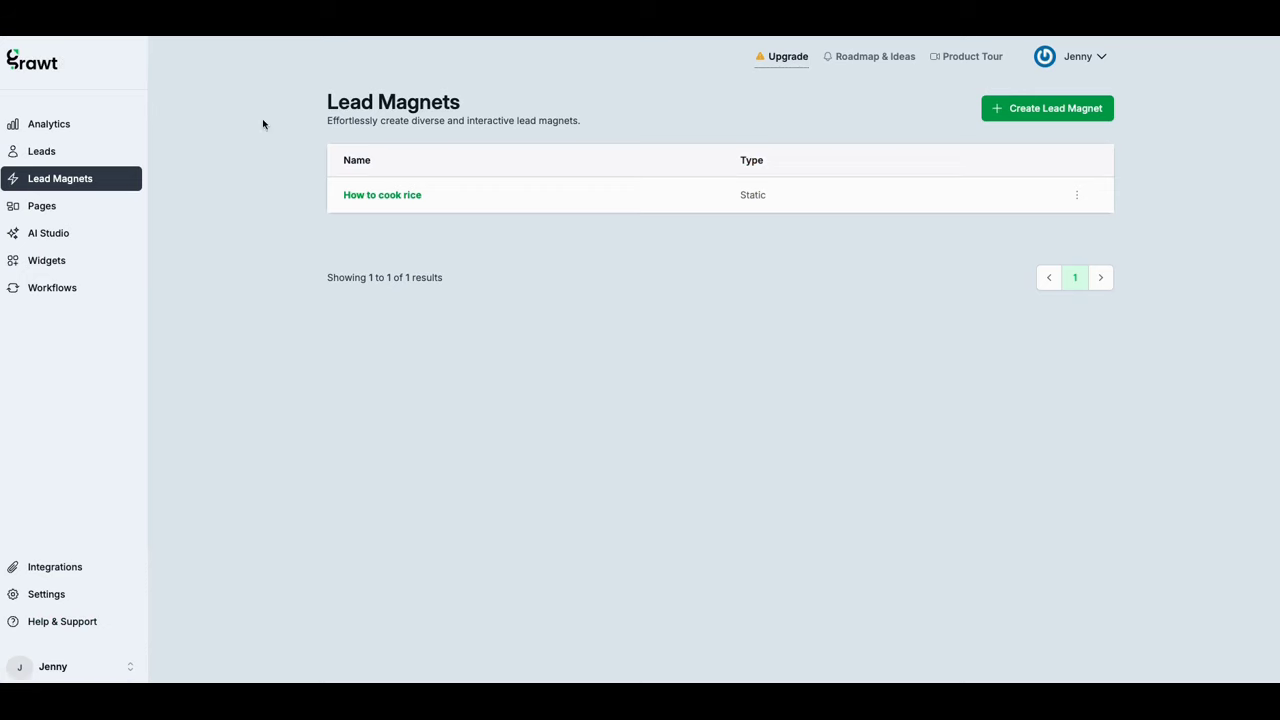
{"action": "left_click", "coordinate": [1024, 116]}
{"action": "left_click", "coordinate": [709, 372]}
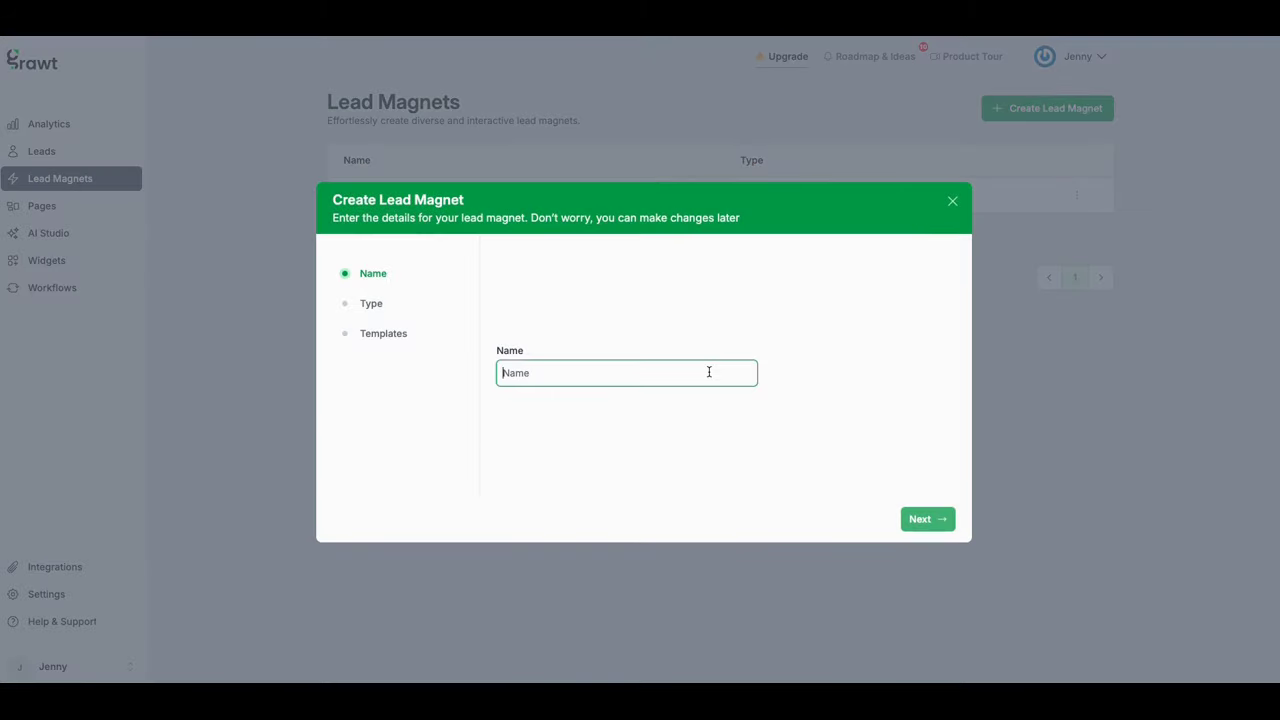
{"action": "type", "text": "How to play golf"}
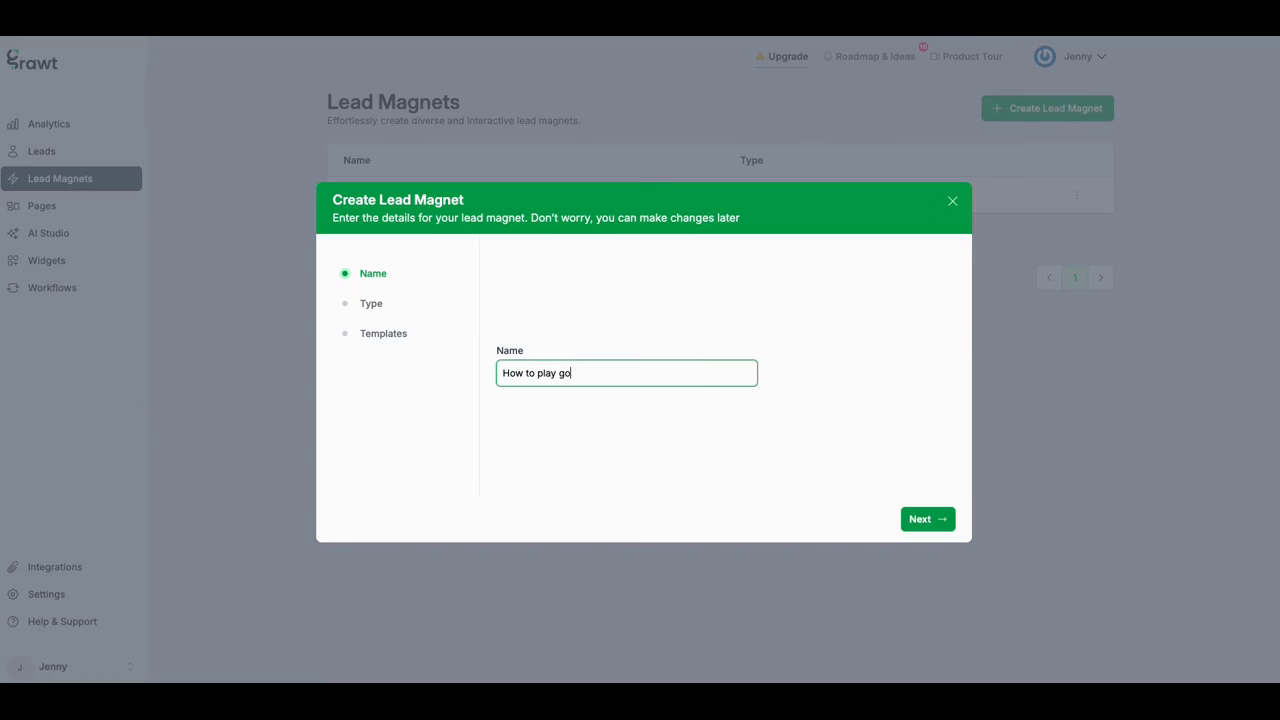
{"action": "left_click", "coordinate": [914, 521]}
{"action": "left_click", "coordinate": [660, 394]}
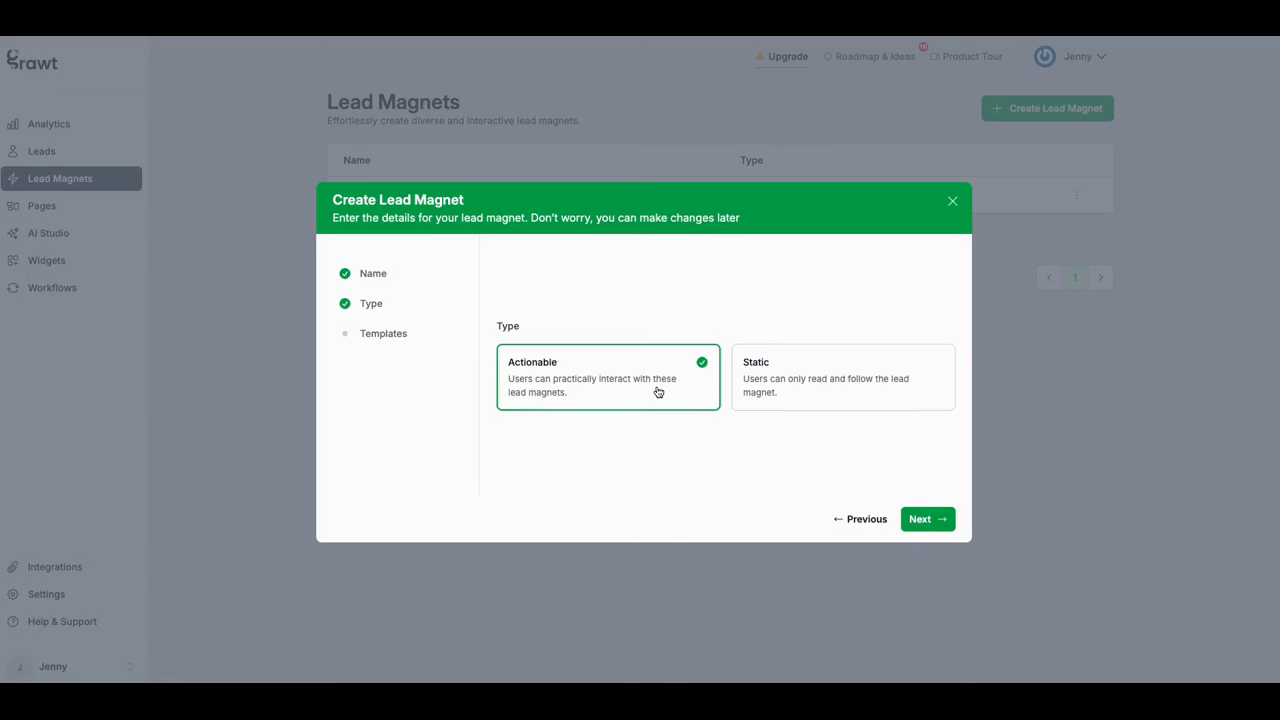
{"action": "left_click", "coordinate": [926, 519]}
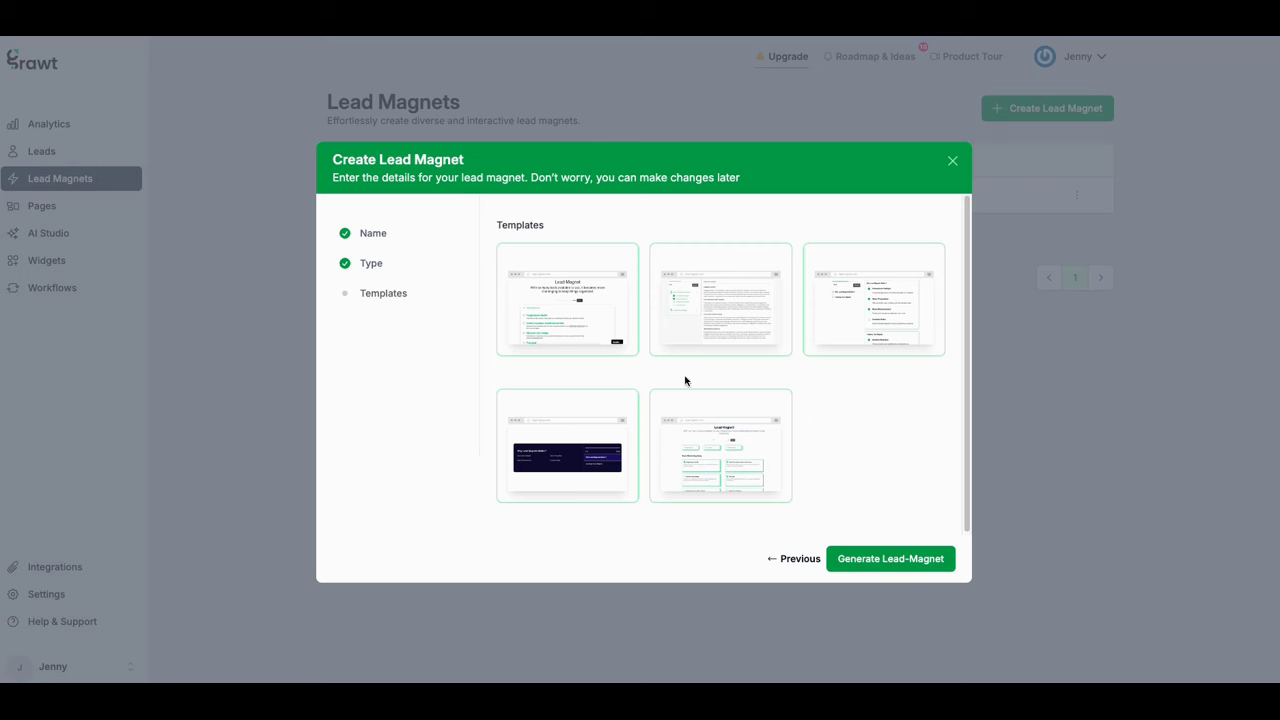
{"action": "left_click", "coordinate": [582, 337]}
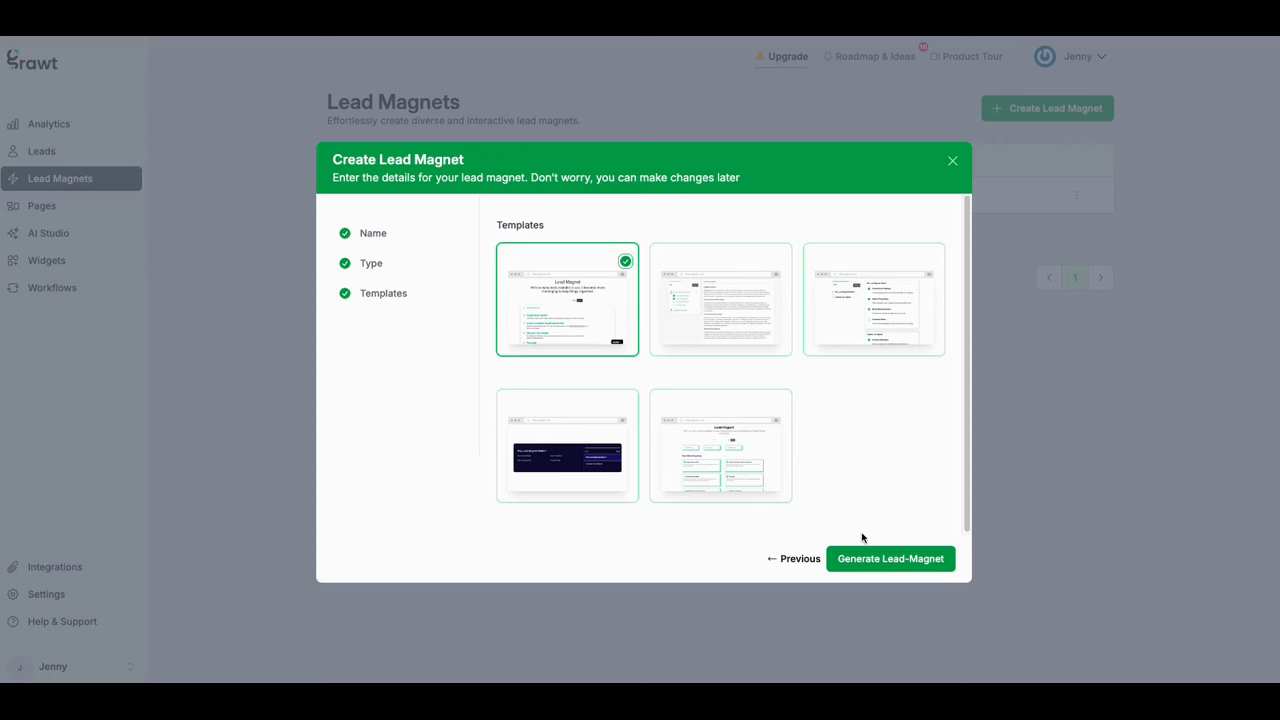
{"action": "left_click", "coordinate": [892, 560]}
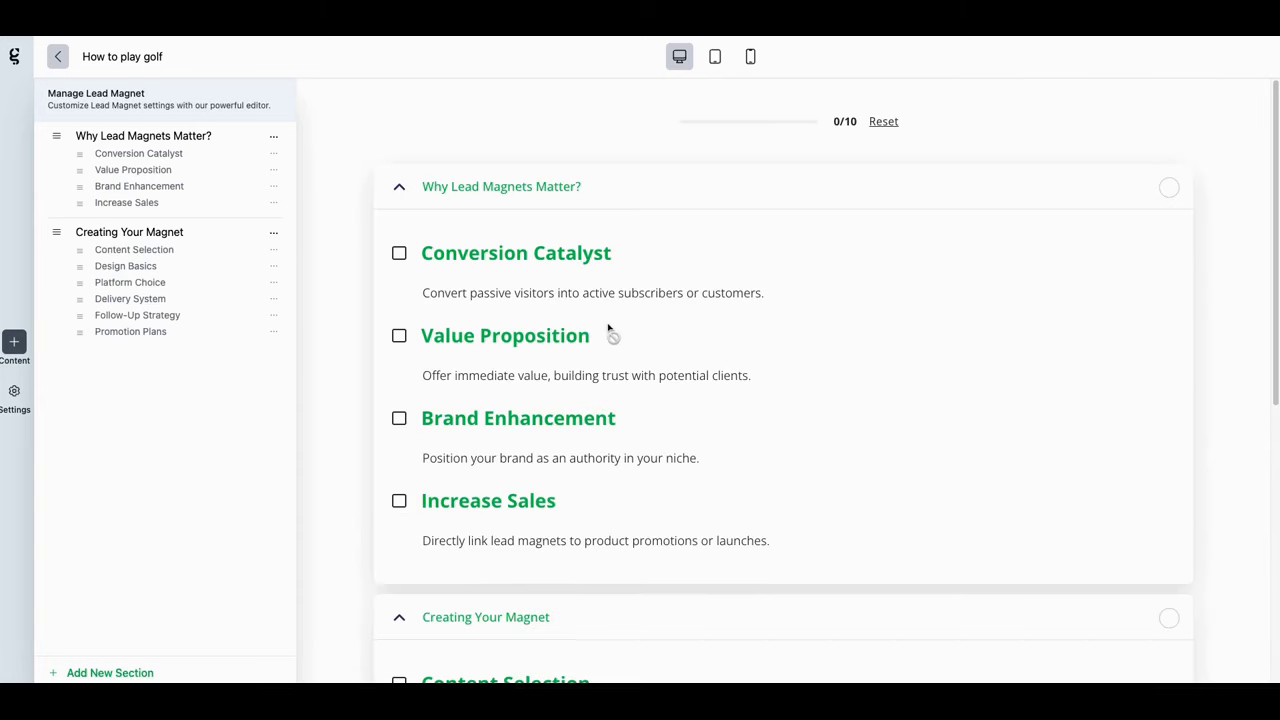
Step: Look through the checklist sections of the "How to play golf" lead magnet and return to the lead magnets list
{"action": "scroll", "coordinate": [472, 345], "scroll_direction": "down", "scroll_amount": 5}
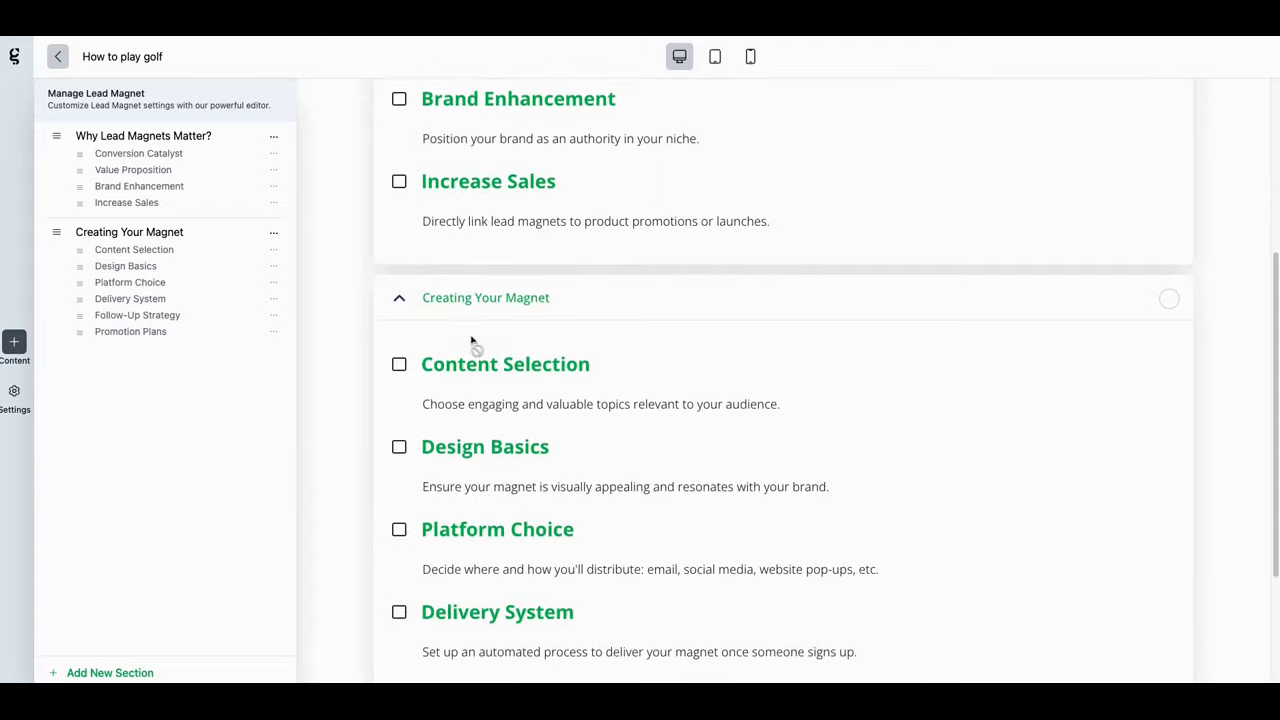
{"action": "scroll", "coordinate": [443, 300], "scroll_direction": "up", "scroll_amount": 4}
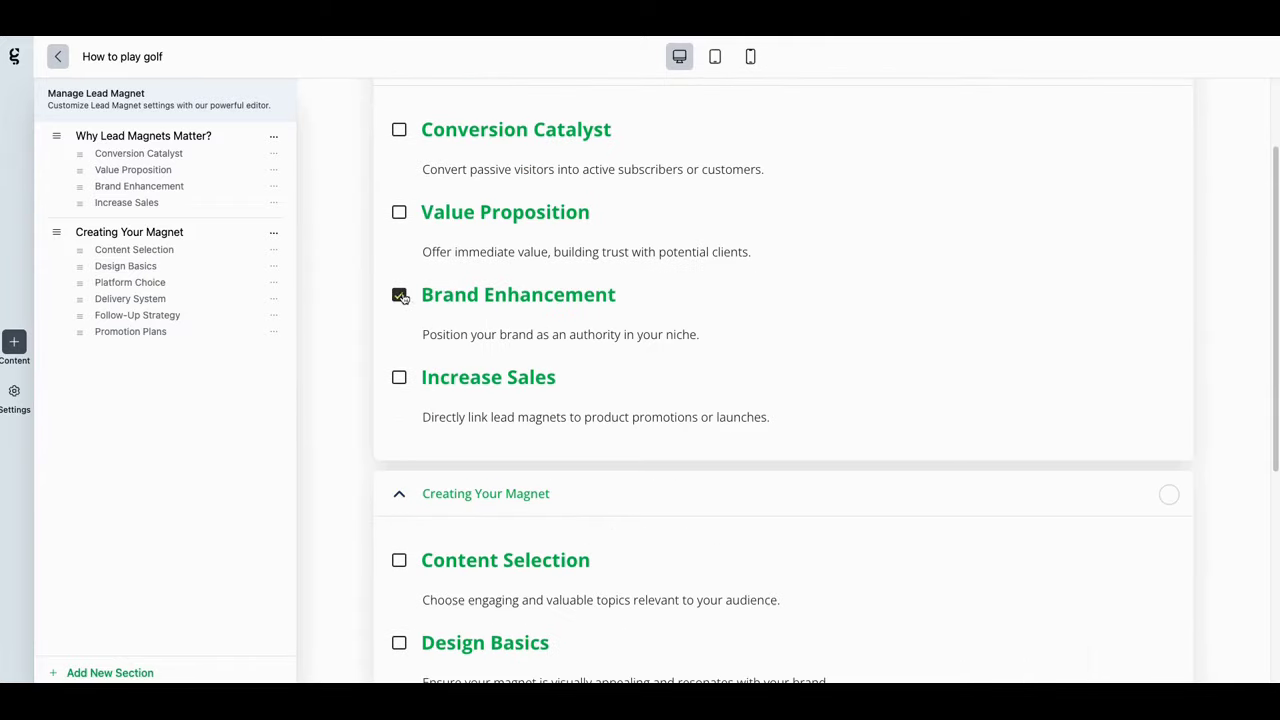
{"action": "scroll", "coordinate": [435, 263], "scroll_direction": "up", "scroll_amount": 1}
{"action": "scroll", "coordinate": [435, 263], "scroll_direction": "up", "scroll_amount": 3}
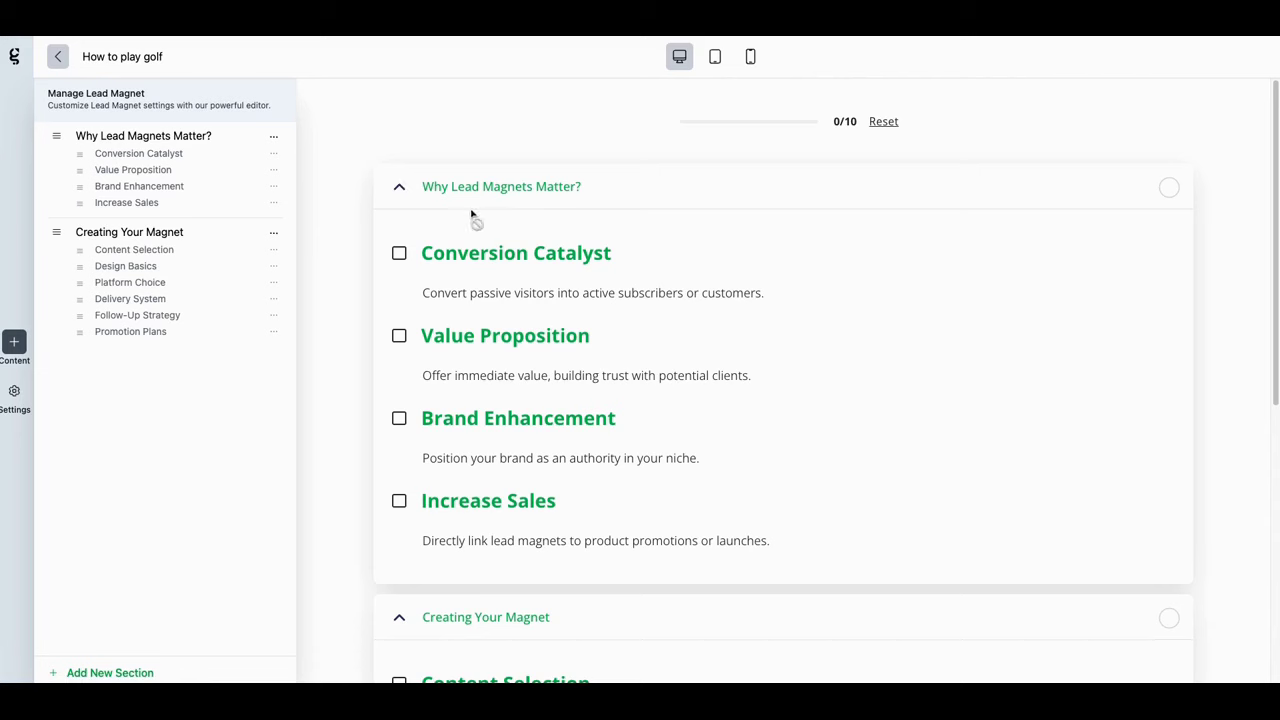
{"action": "left_click", "coordinate": [58, 57]}
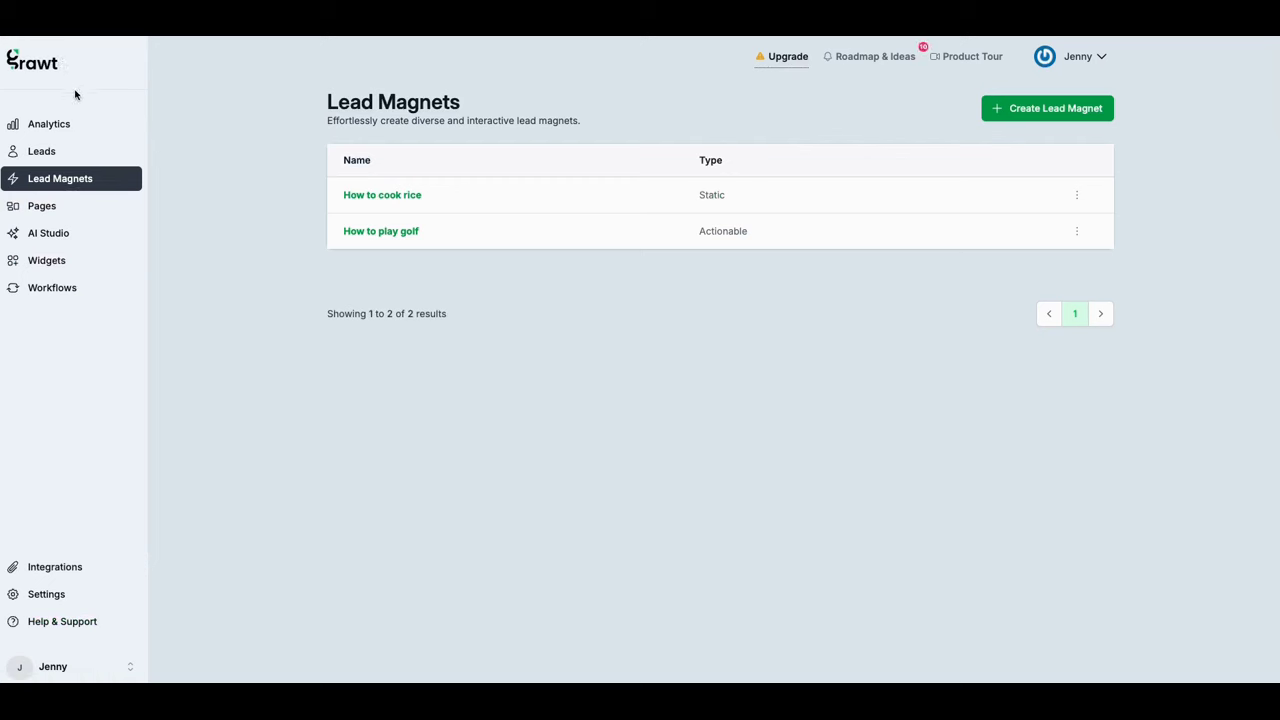
Step: In AI Studio, enter a personal name and the description "I am a golfing where people get information about golf." and generate the new profile's target audience
{"action": "left_click", "coordinate": [49, 238]}
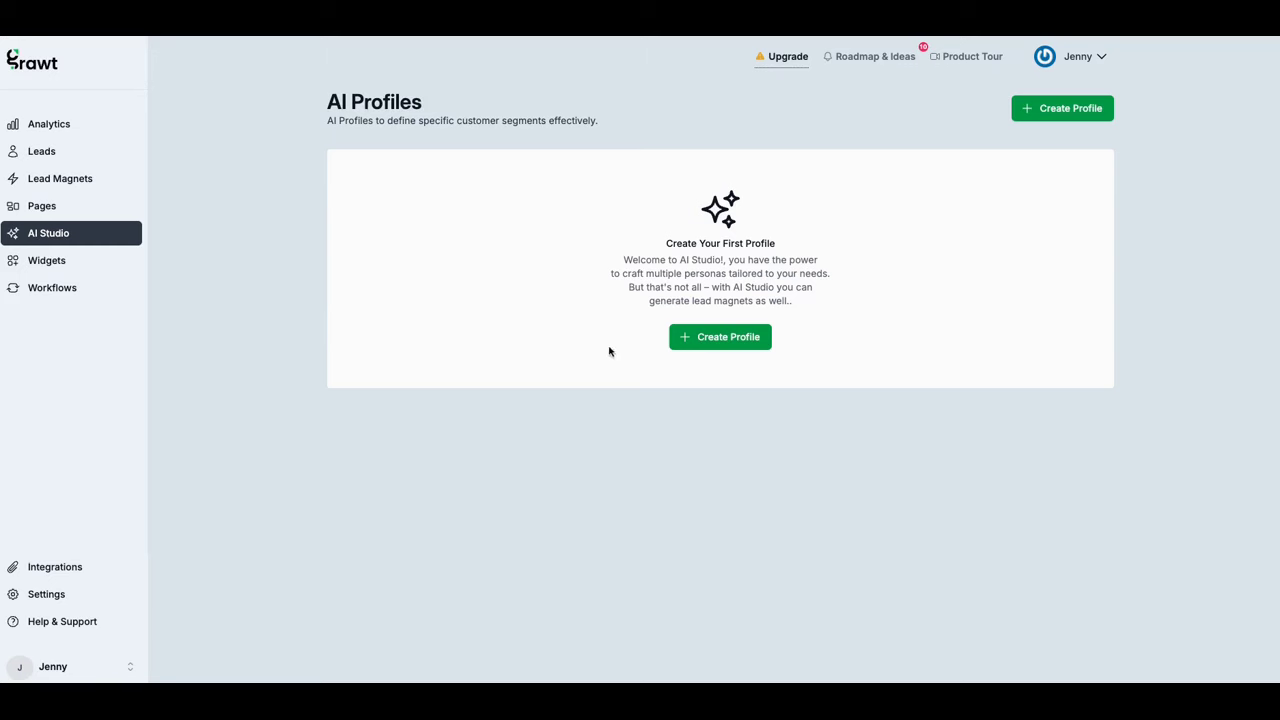
{"action": "left_click", "coordinate": [708, 340]}
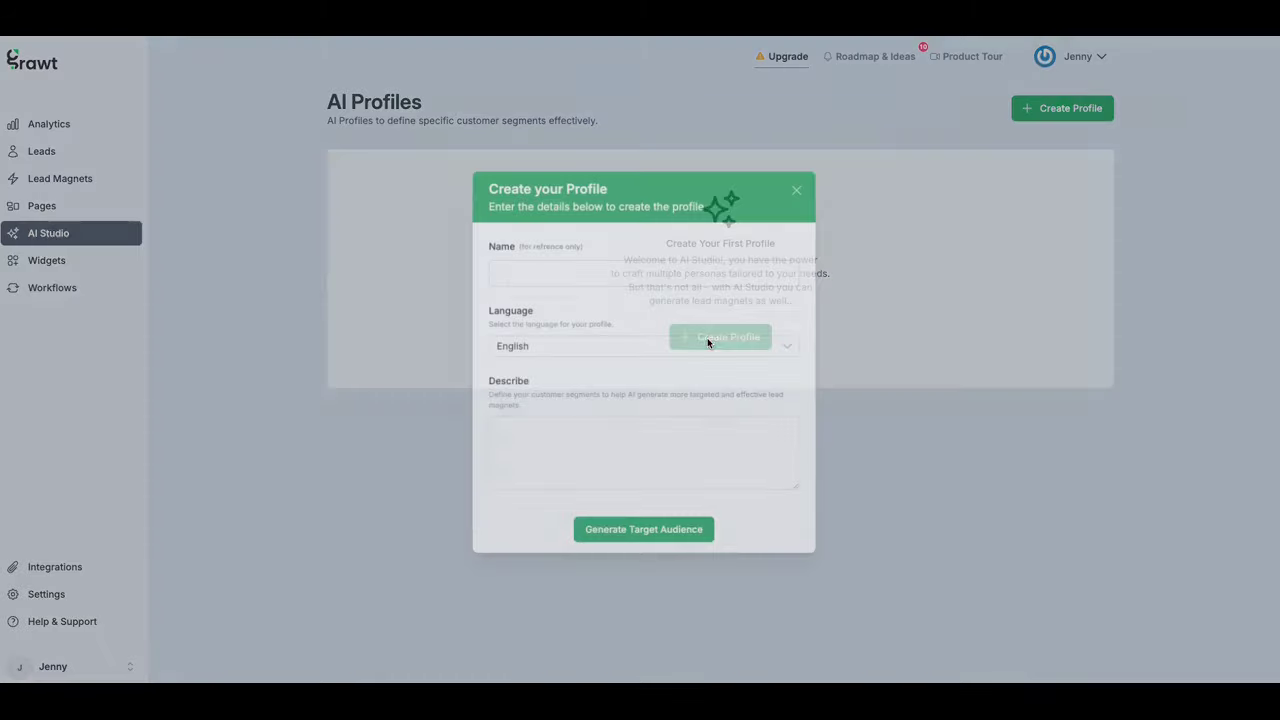
{"action": "left_click", "coordinate": [712, 283]}
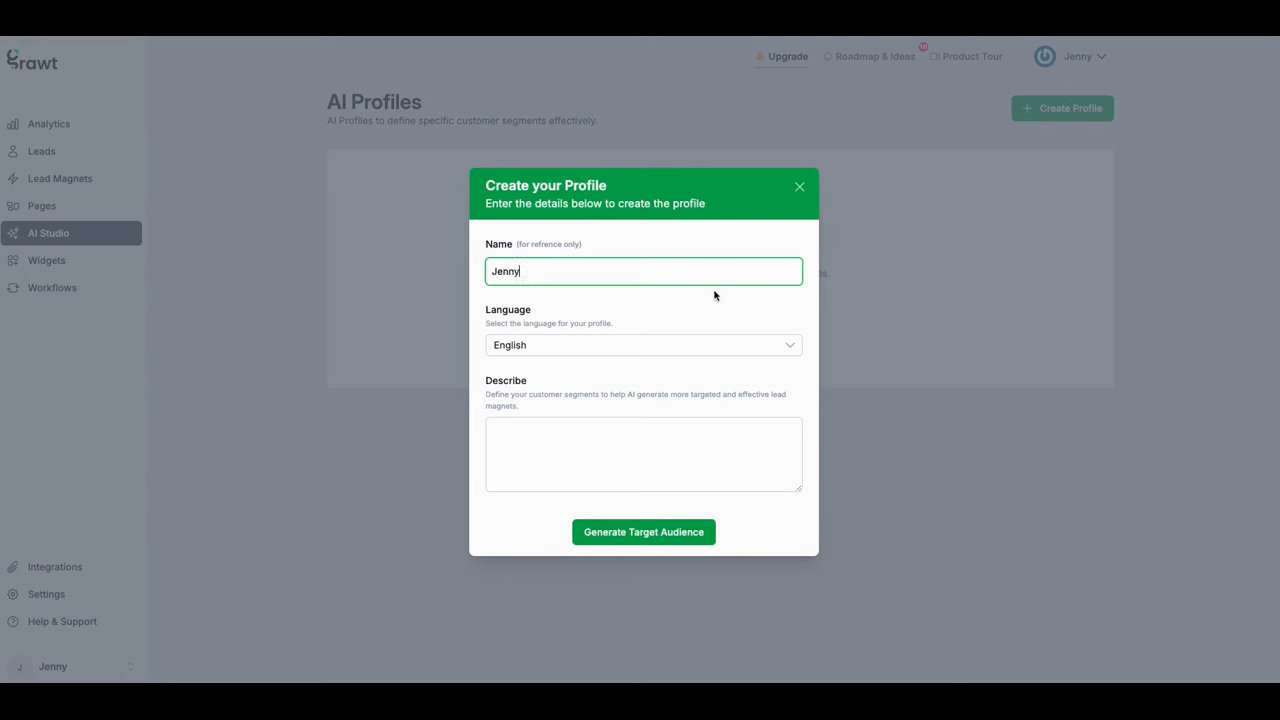
{"action": "left_click", "coordinate": [616, 433]}
{"action": "type", "text": "I am a golfing where people get information about golf."}
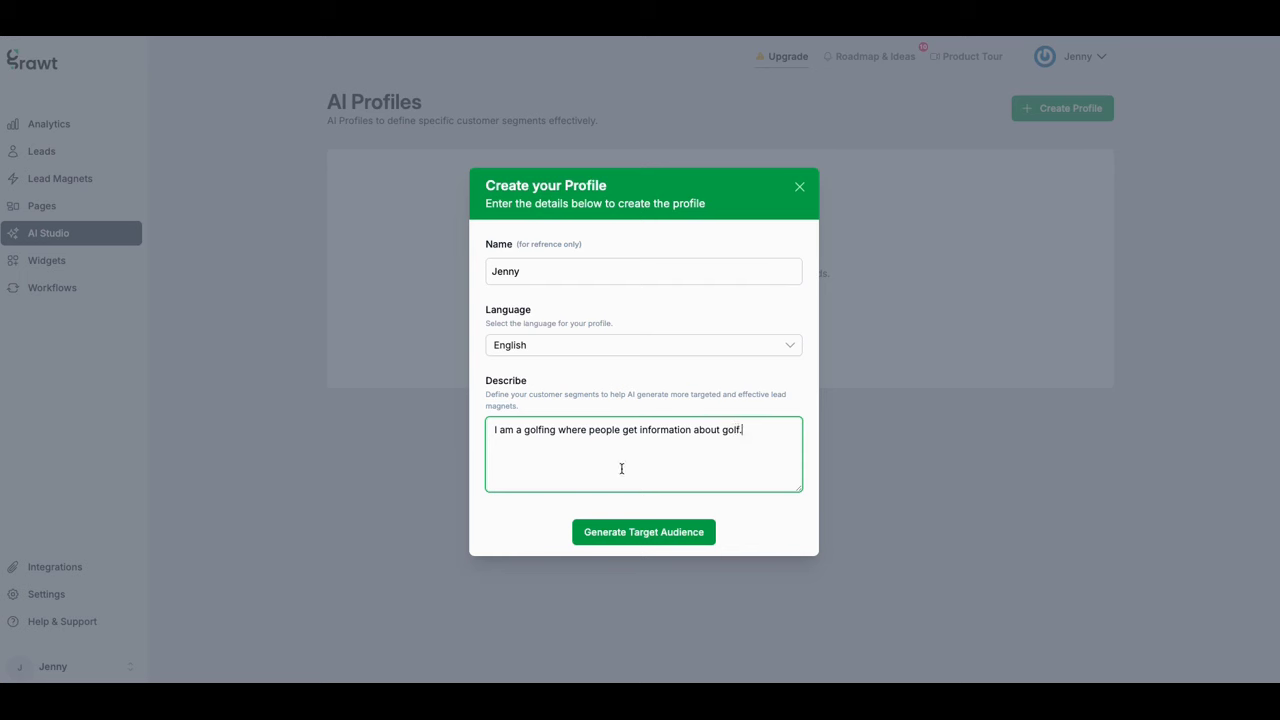
{"action": "left_click", "coordinate": [629, 533]}
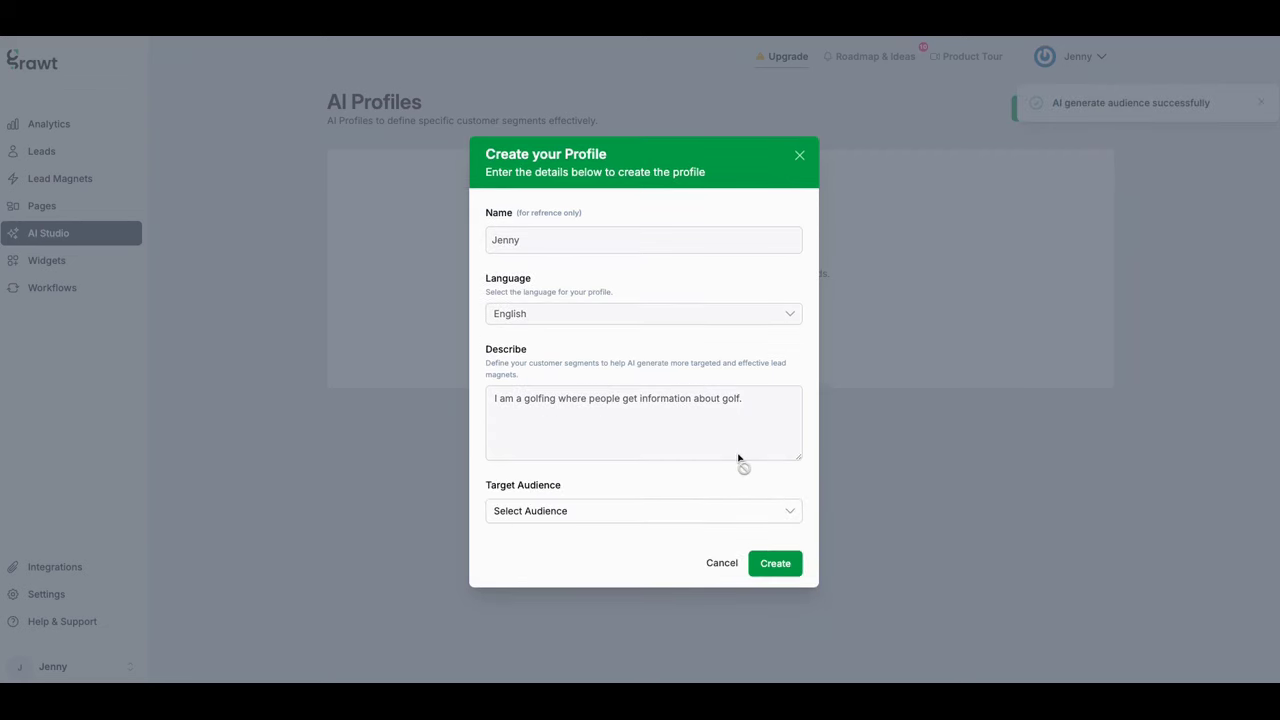
Step: Choose Golf Enthusiasts as the AI profile's target audience and create the profile
{"action": "left_click", "coordinate": [692, 516]}
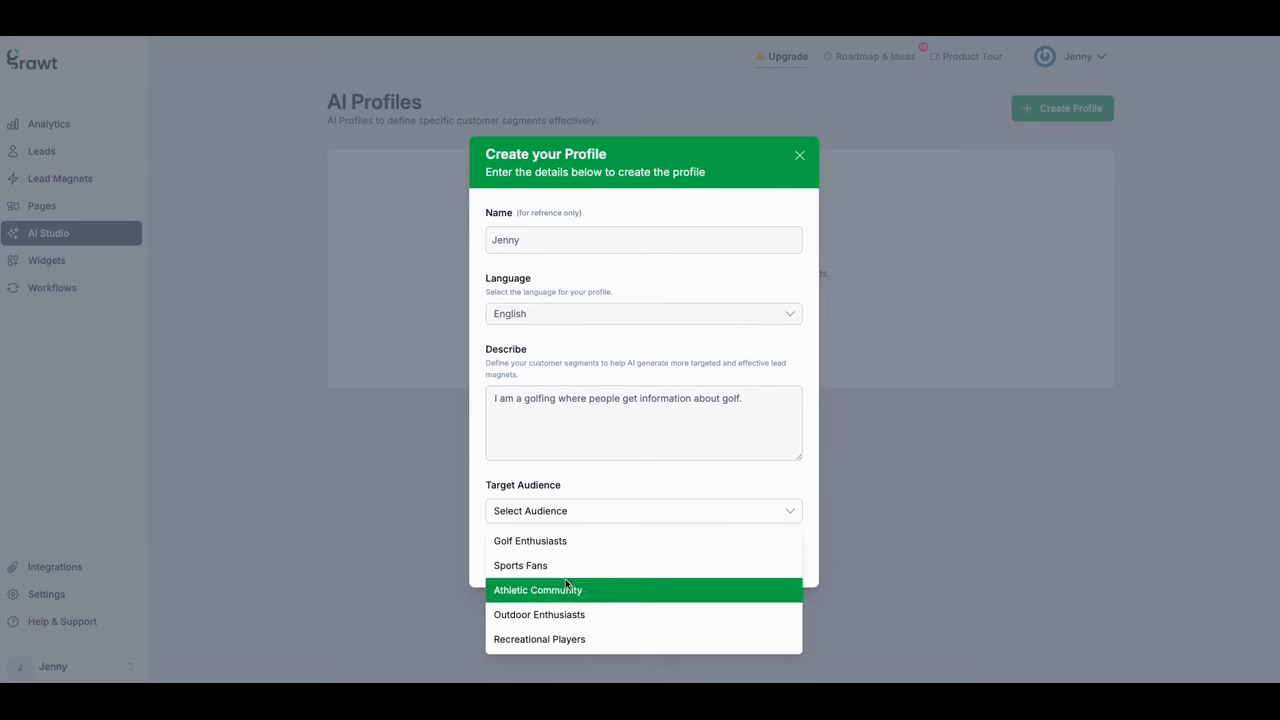
{"action": "left_click", "coordinate": [572, 545]}
{"action": "left_click", "coordinate": [779, 573]}
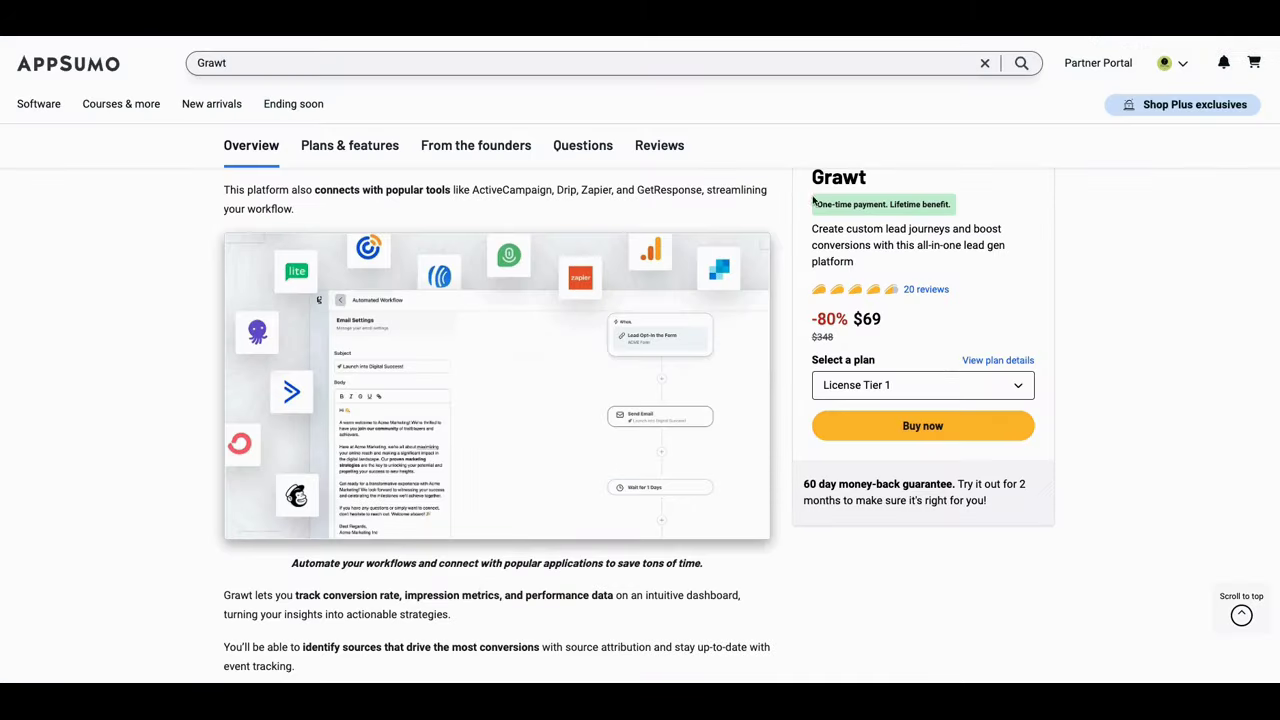
Step: Compare the features and limits of the three license tiers on Grawt's AppSumo listing and return to Grawt
{"action": "scroll", "coordinate": [590, 300], "scroll_direction": "down", "scroll_amount": 12}
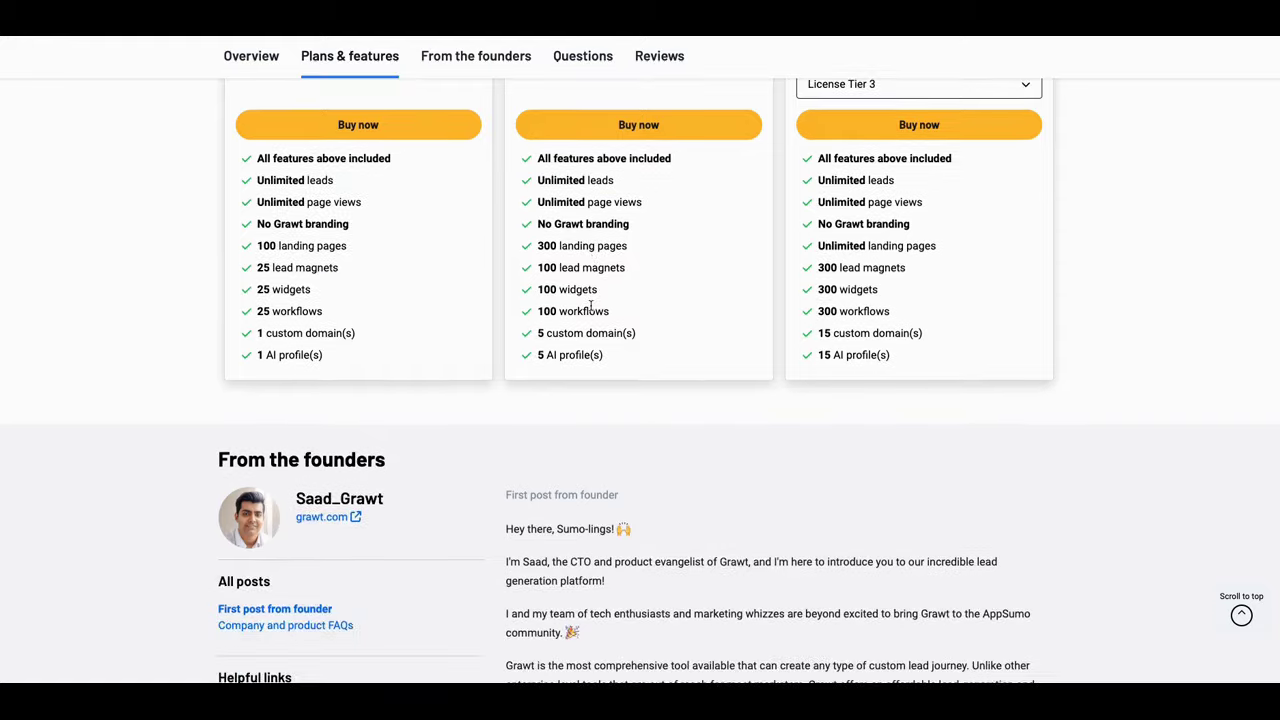
{"action": "scroll", "coordinate": [590, 307], "scroll_direction": "up", "scroll_amount": 2}
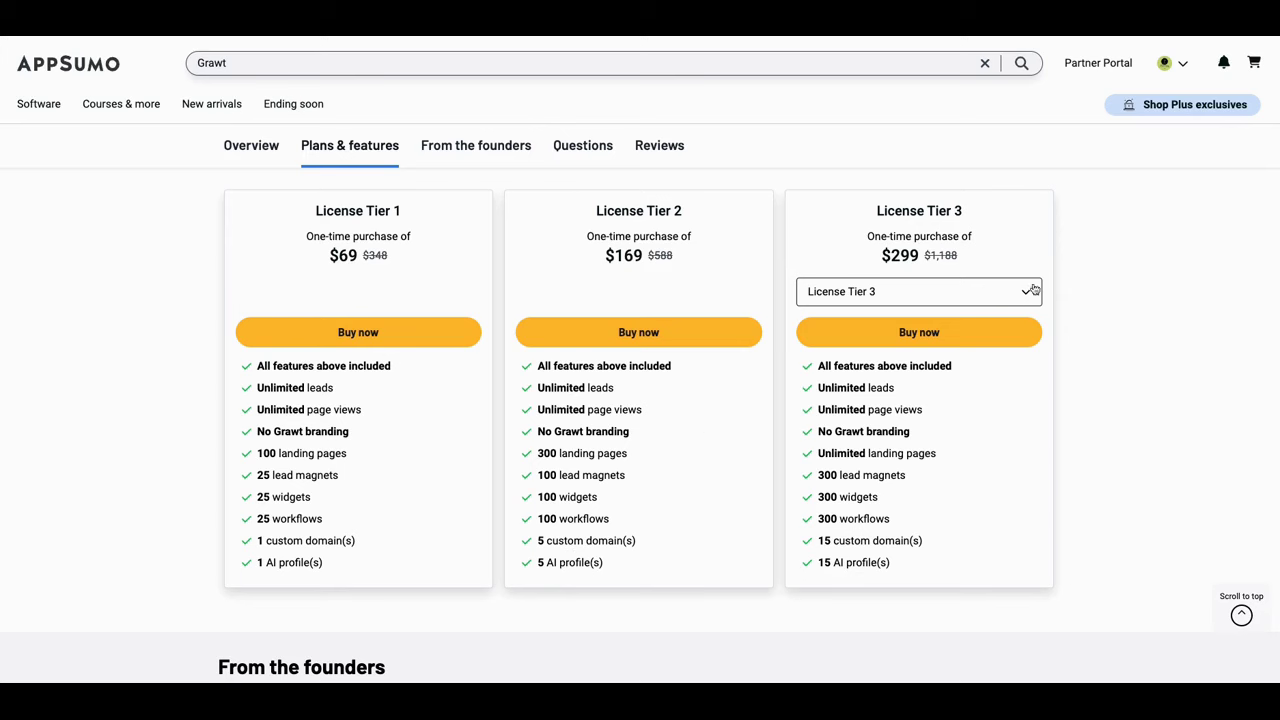
{"action": "left_click", "coordinate": [1176, 60]}
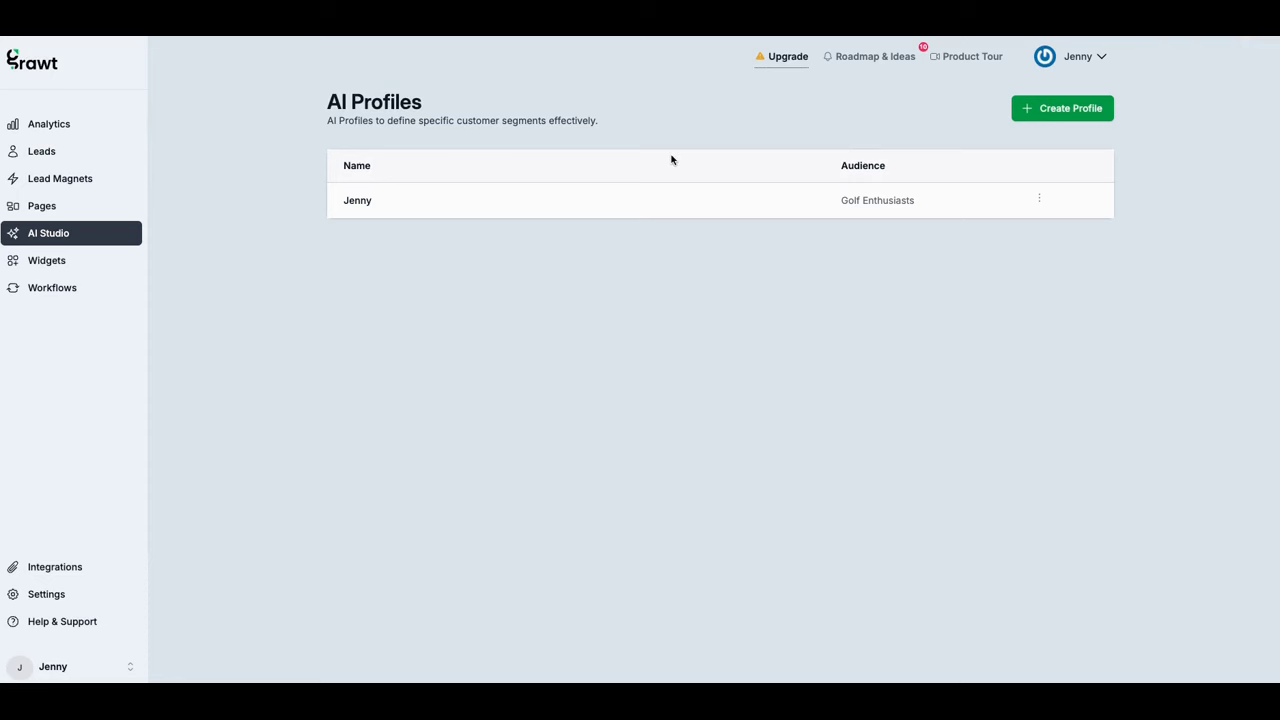
Step: Generate an actionable lead magnet named "Golf 101" from the first template, the checklist layout
{"action": "left_click", "coordinate": [60, 180]}
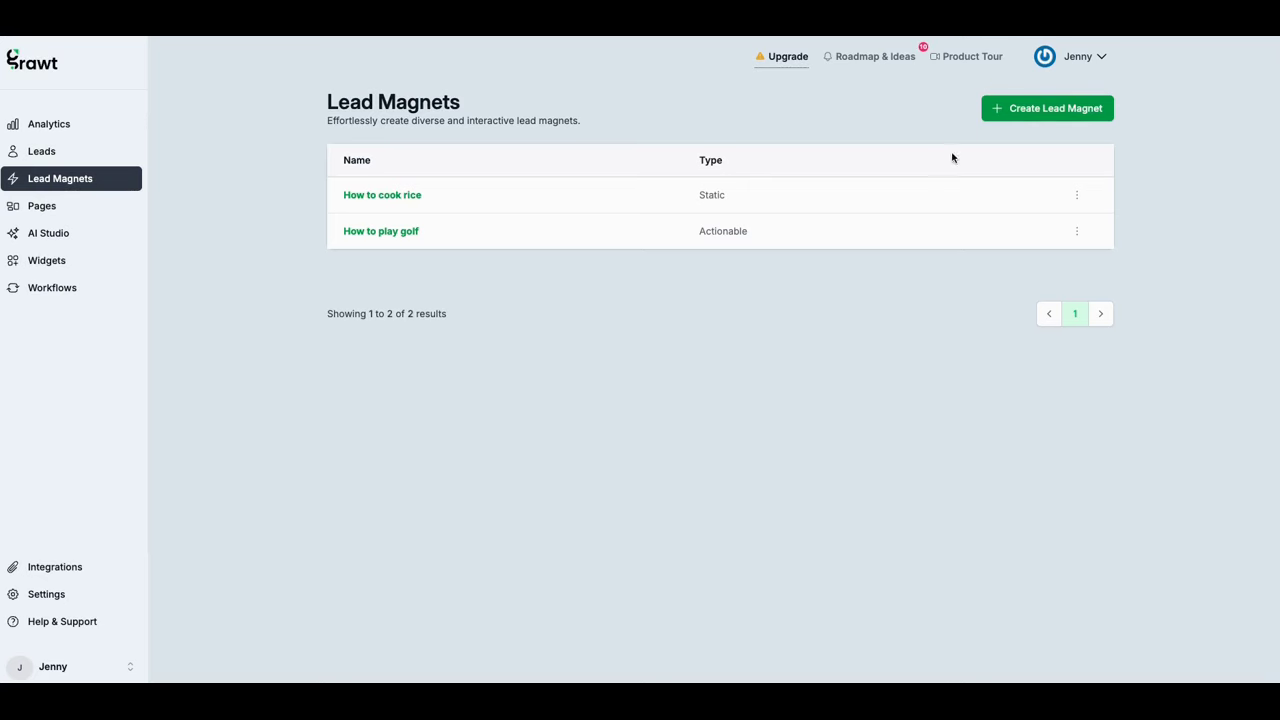
{"action": "left_click", "coordinate": [1056, 110]}
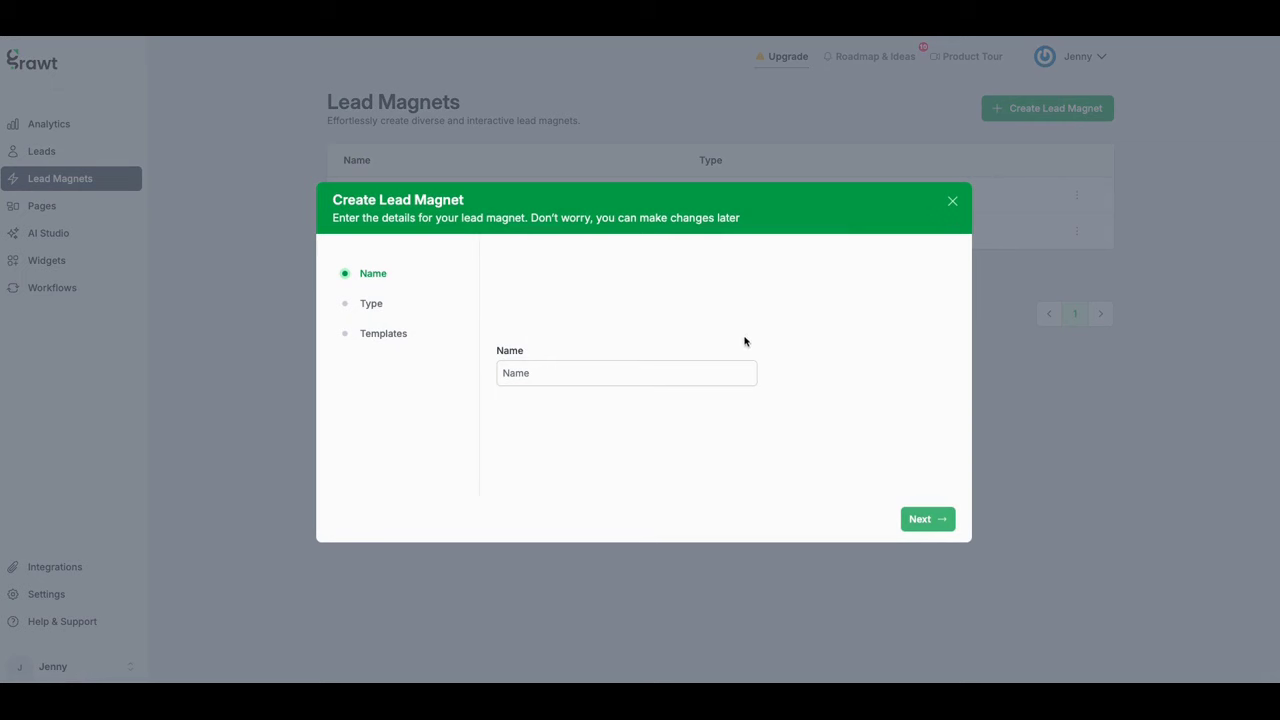
{"action": "left_click", "coordinate": [717, 367]}
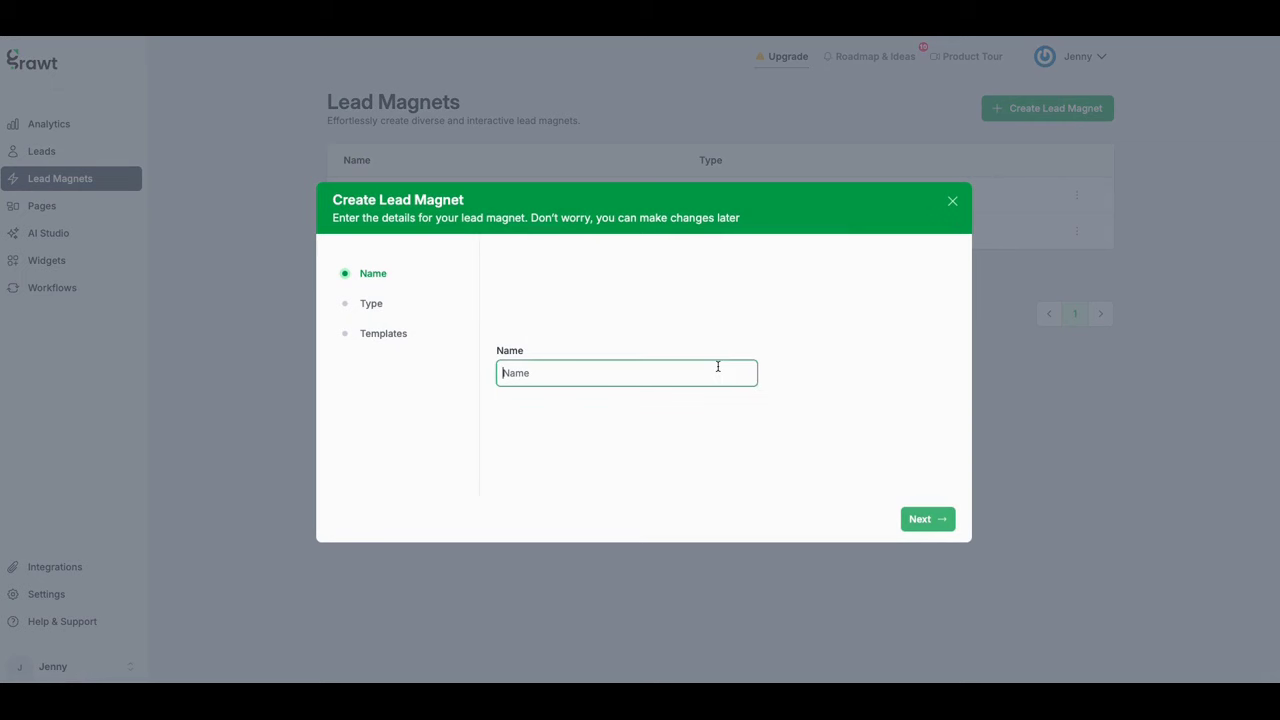
{"action": "type", "text": "Golf 101"}
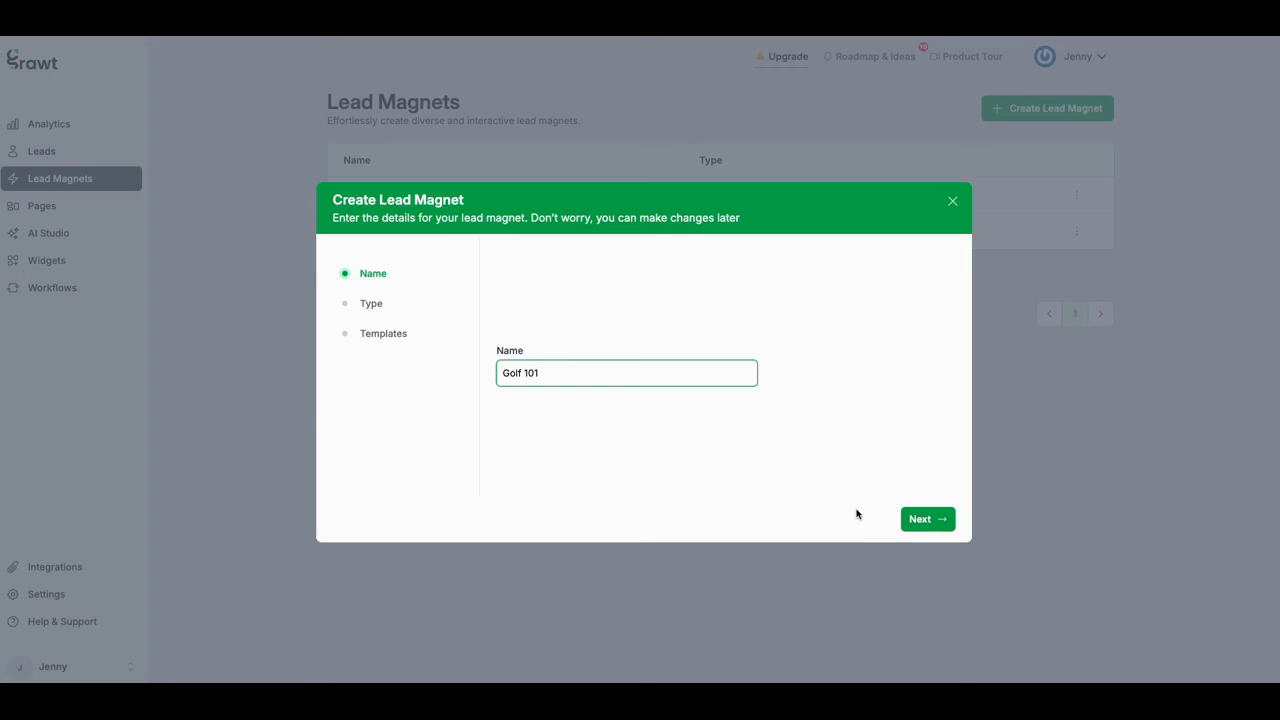
{"action": "left_click", "coordinate": [920, 520]}
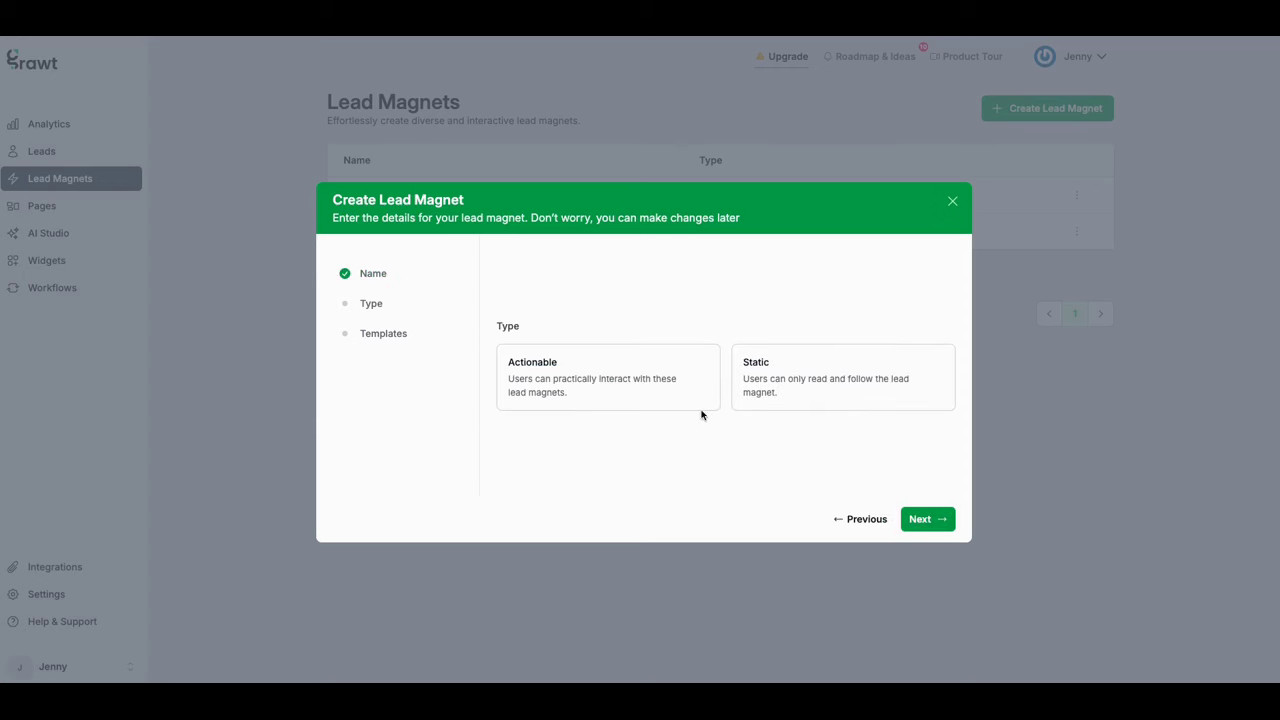
{"action": "left_click", "coordinate": [660, 391]}
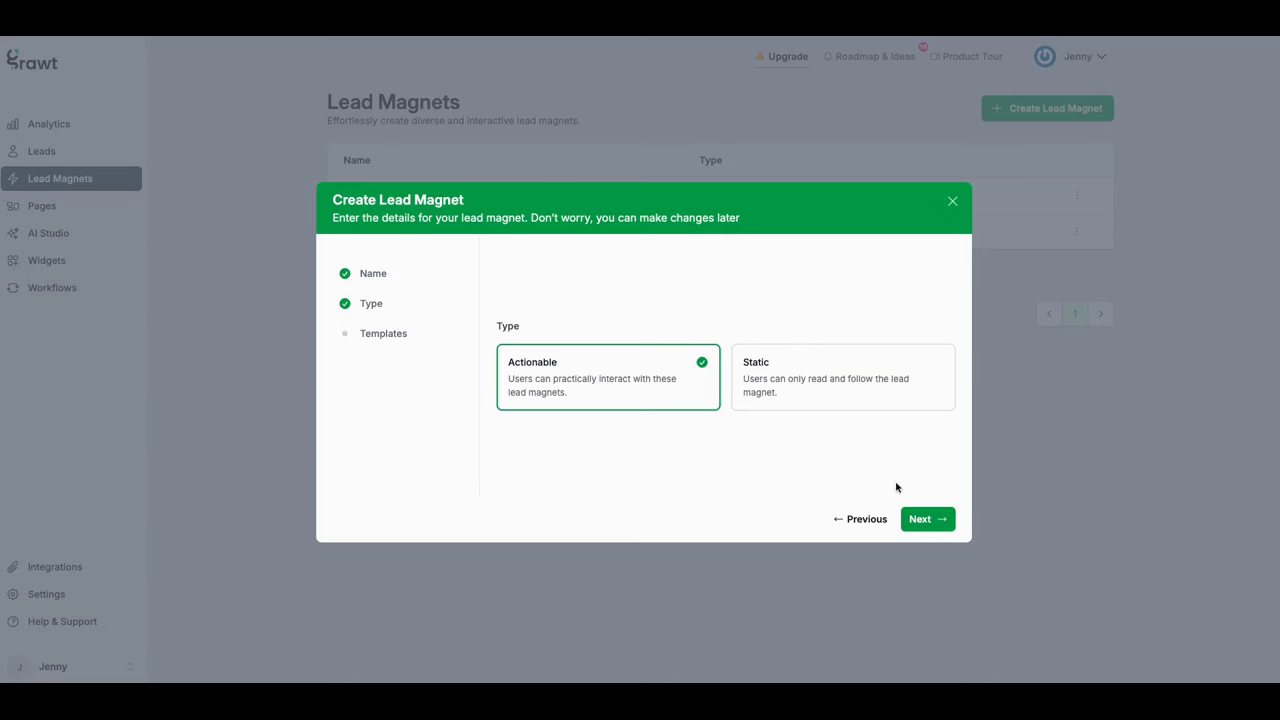
{"action": "left_click", "coordinate": [921, 516]}
{"action": "left_click", "coordinate": [598, 320]}
{"action": "left_click", "coordinate": [889, 563]}
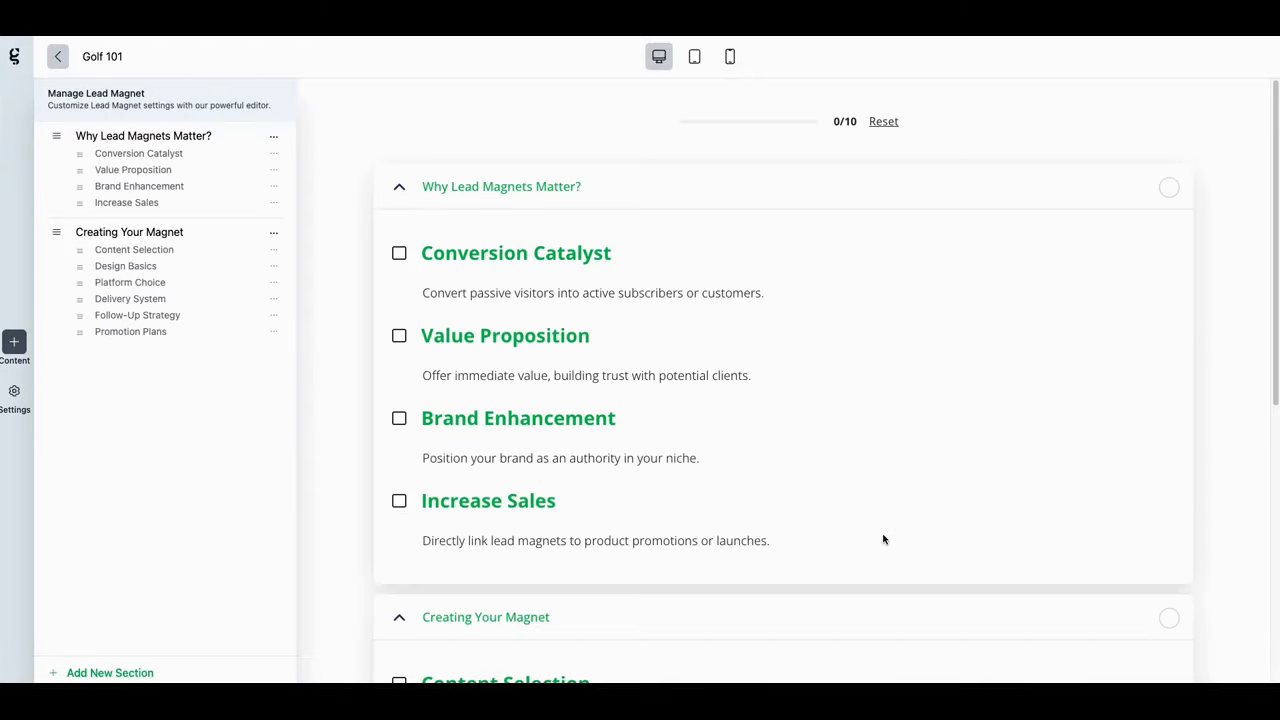
Step: Examine whether the "Golf 101" sections contain golf-specific content and return to the lead magnets list
{"action": "scroll", "coordinate": [820, 433], "scroll_direction": "down", "scroll_amount": 3}
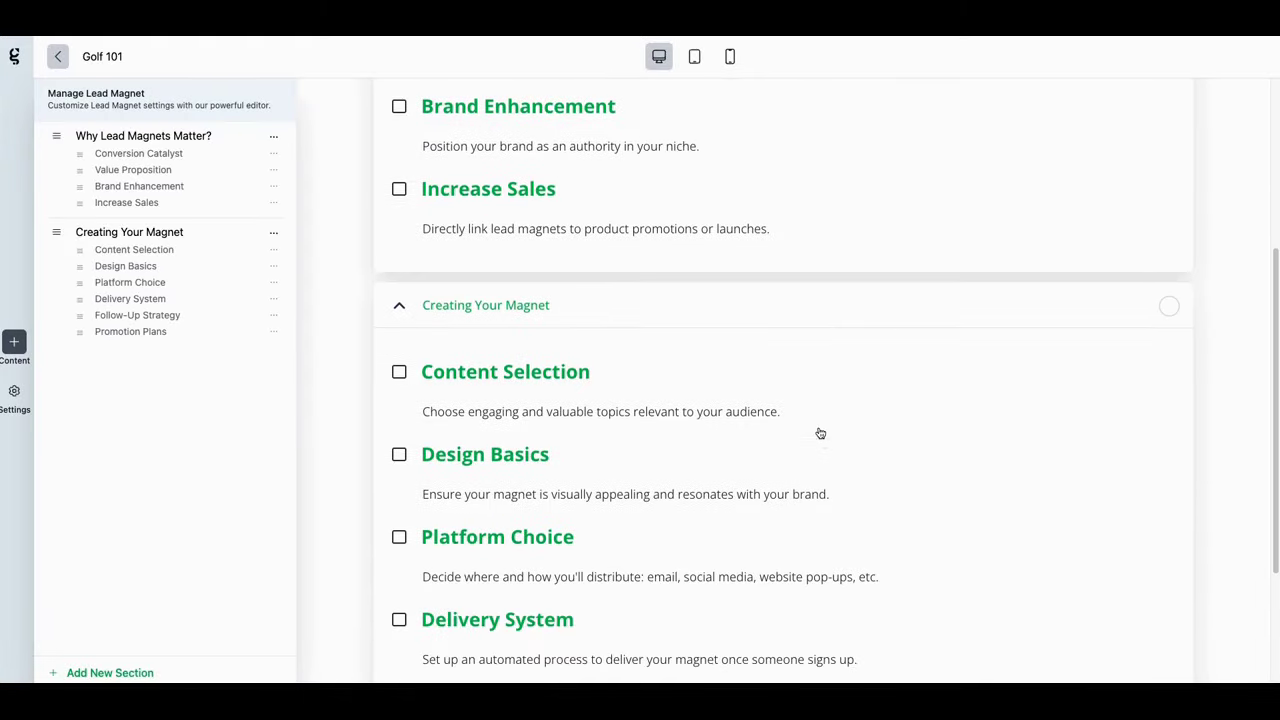
{"action": "scroll", "coordinate": [820, 433], "scroll_direction": "down", "scroll_amount": 1}
{"action": "scroll", "coordinate": [820, 433], "scroll_direction": "down", "scroll_amount": 2}
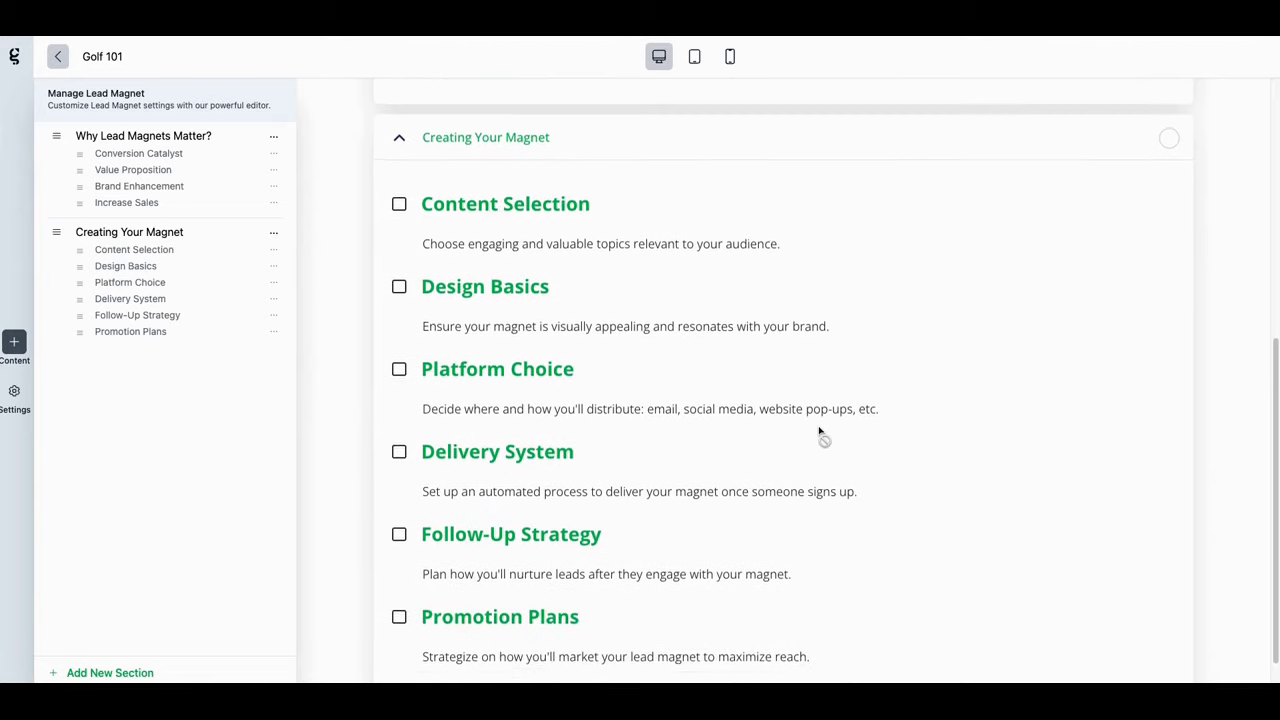
{"action": "scroll", "coordinate": [818, 433], "scroll_direction": "up", "scroll_amount": 4}
{"action": "scroll", "coordinate": [818, 433], "scroll_direction": "up", "scroll_amount": 2}
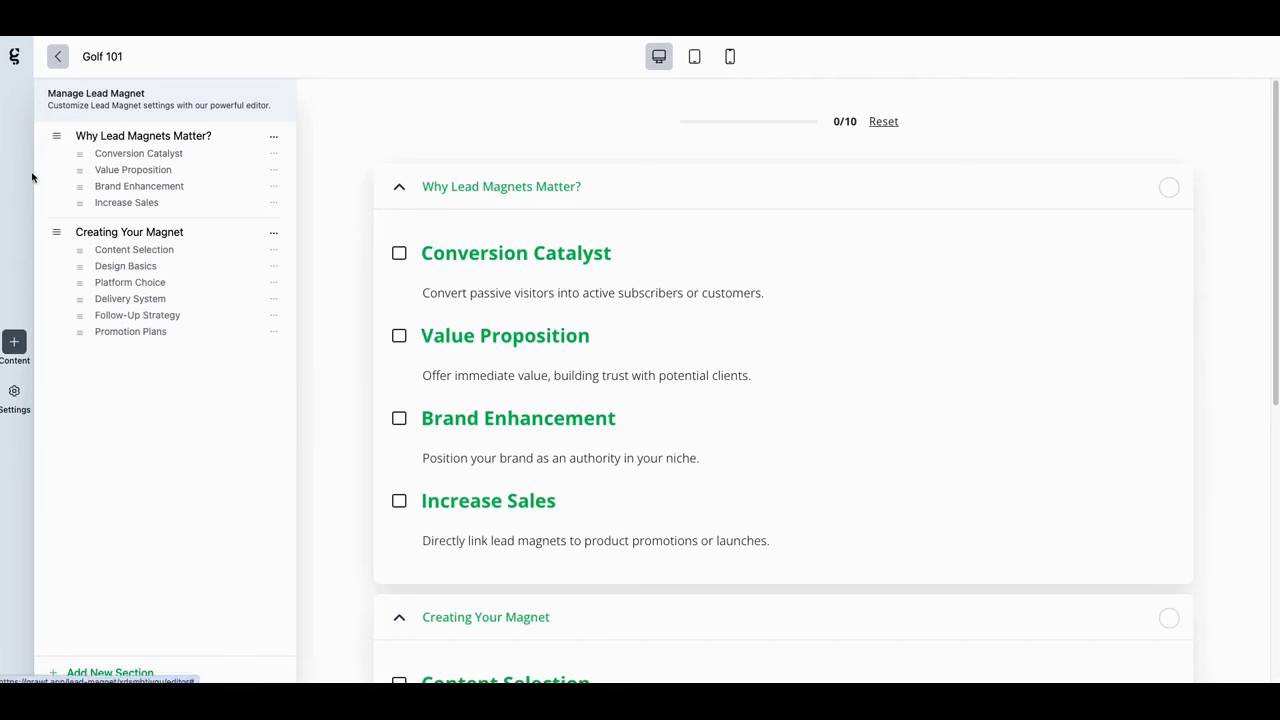
{"action": "left_click", "coordinate": [56, 57]}
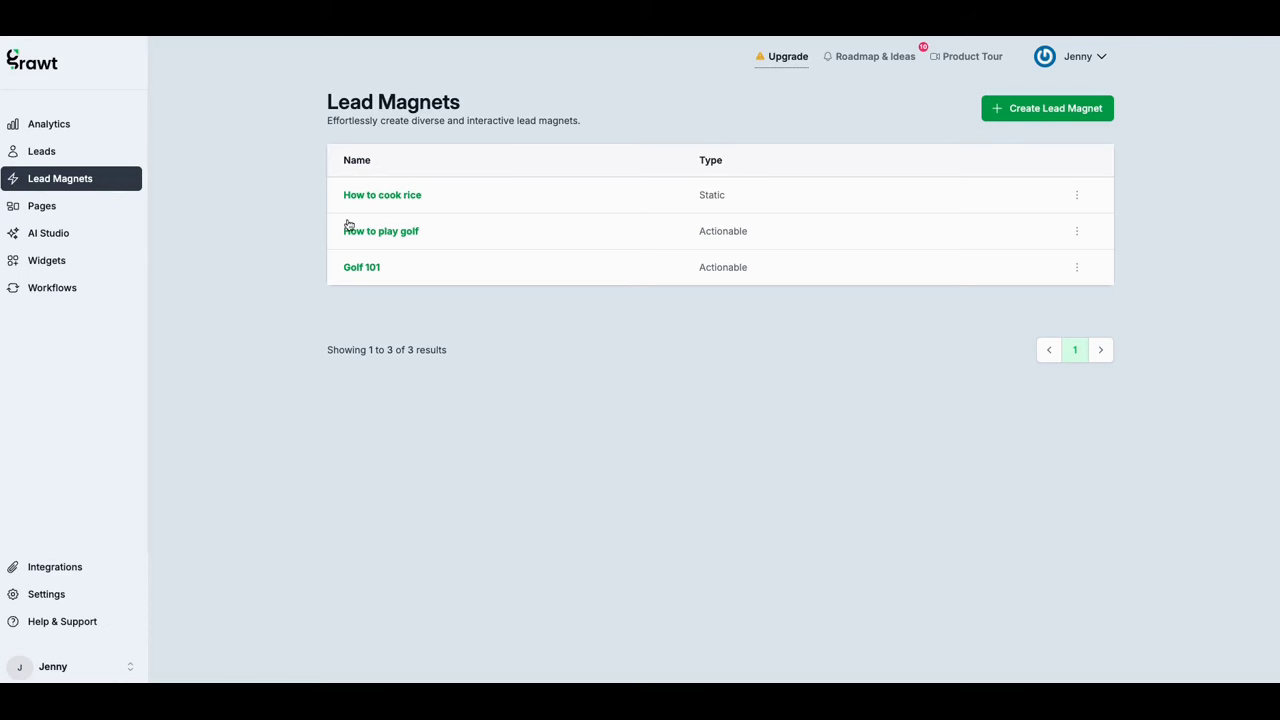
Step: Create an embedded widget named "Name Capture" from the Contact Us form template
{"action": "left_click", "coordinate": [71, 213]}
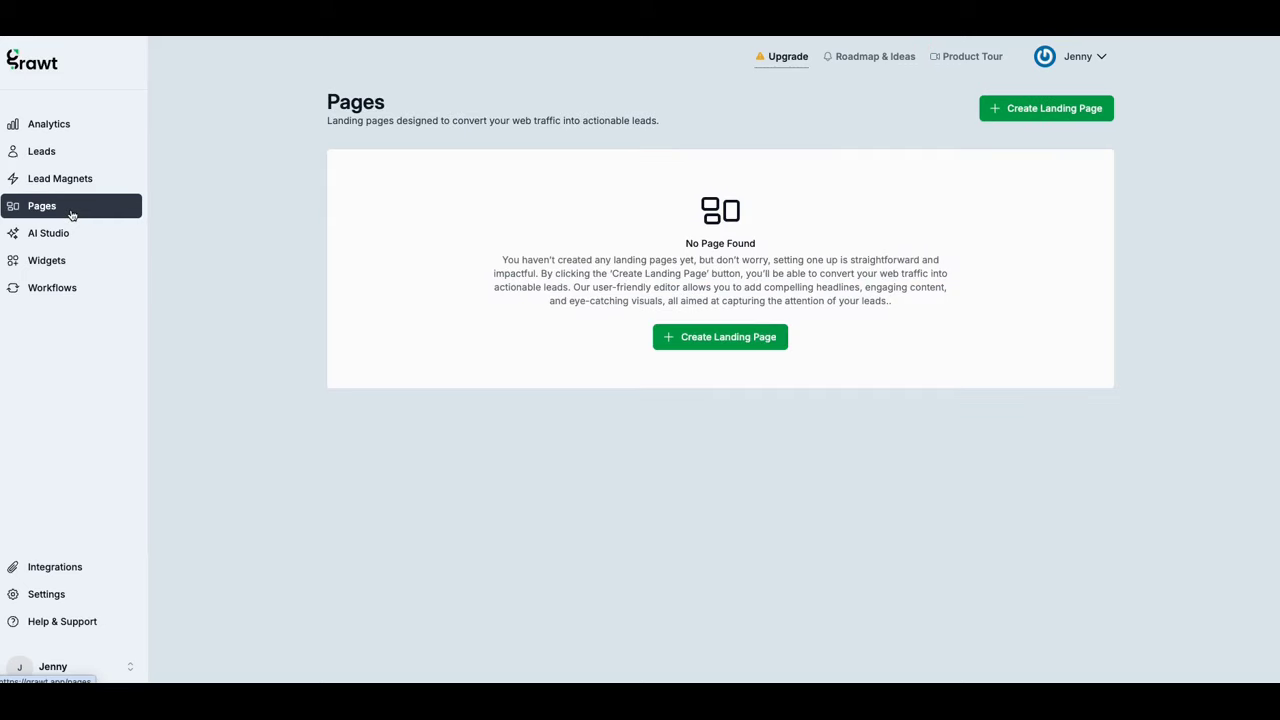
{"action": "left_click", "coordinate": [77, 265]}
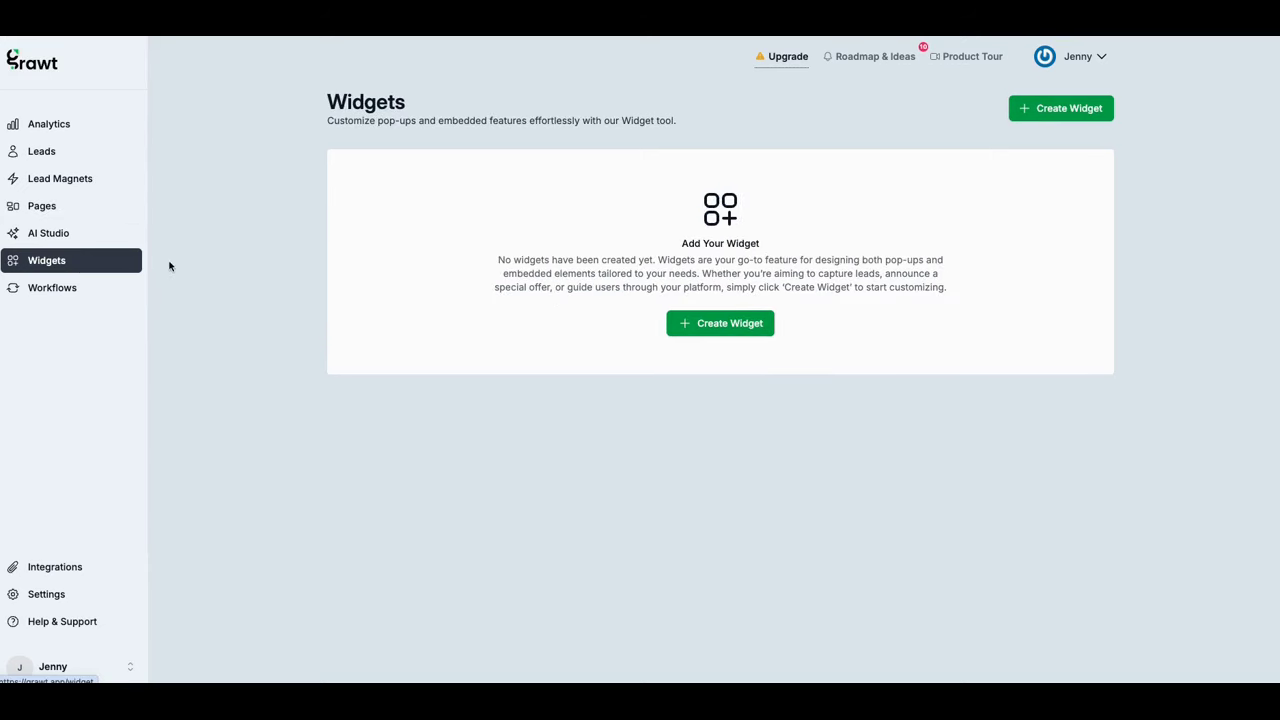
{"action": "left_click", "coordinate": [721, 324]}
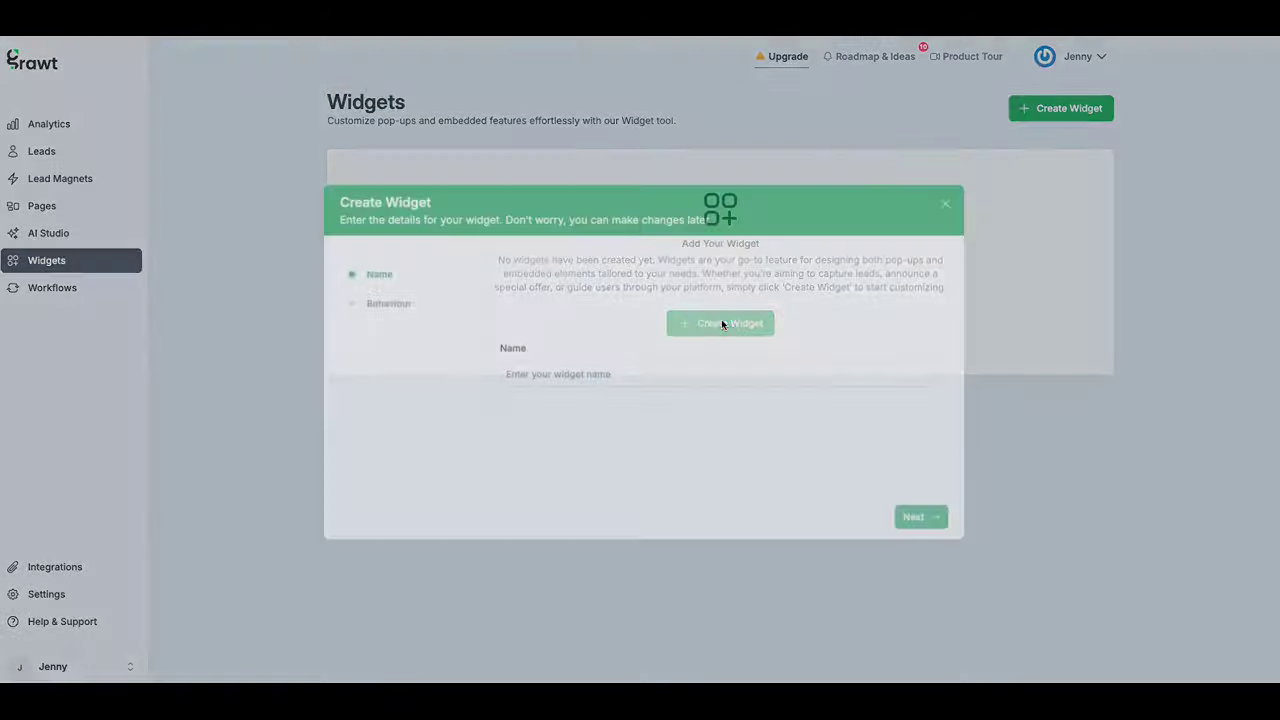
{"action": "left_click", "coordinate": [647, 373]}
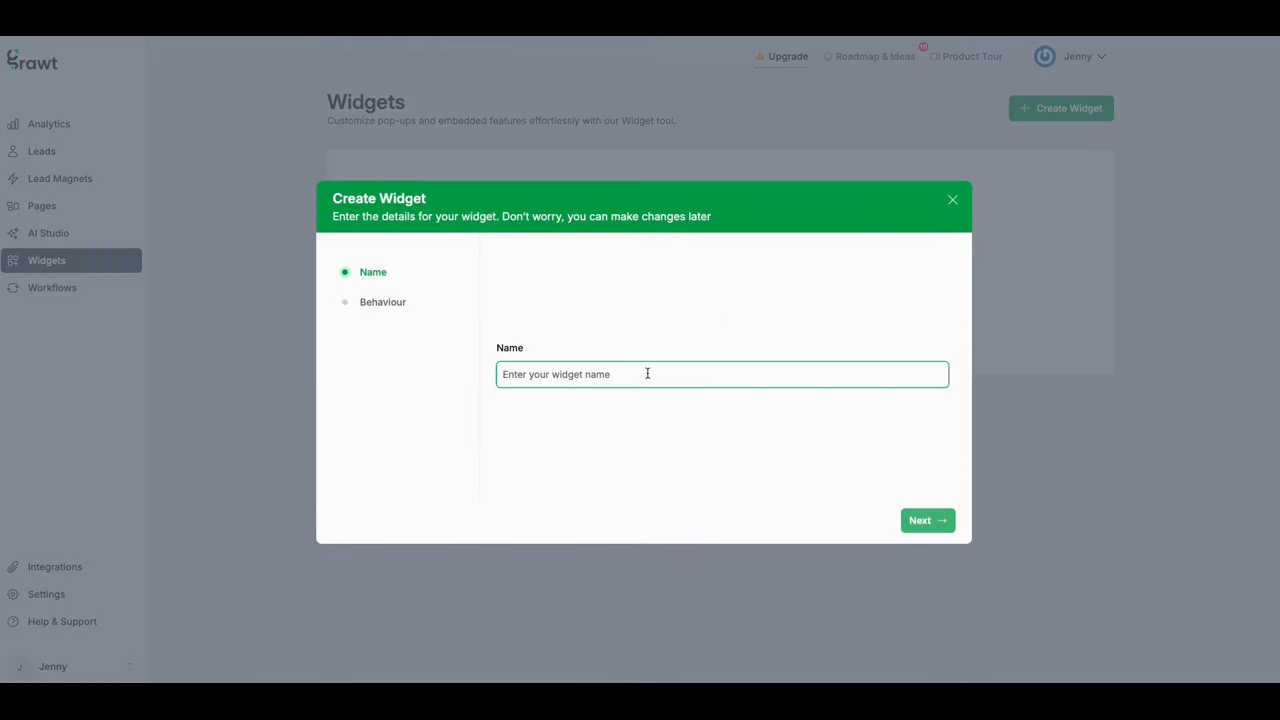
{"action": "type", "text": "Name Capture"}
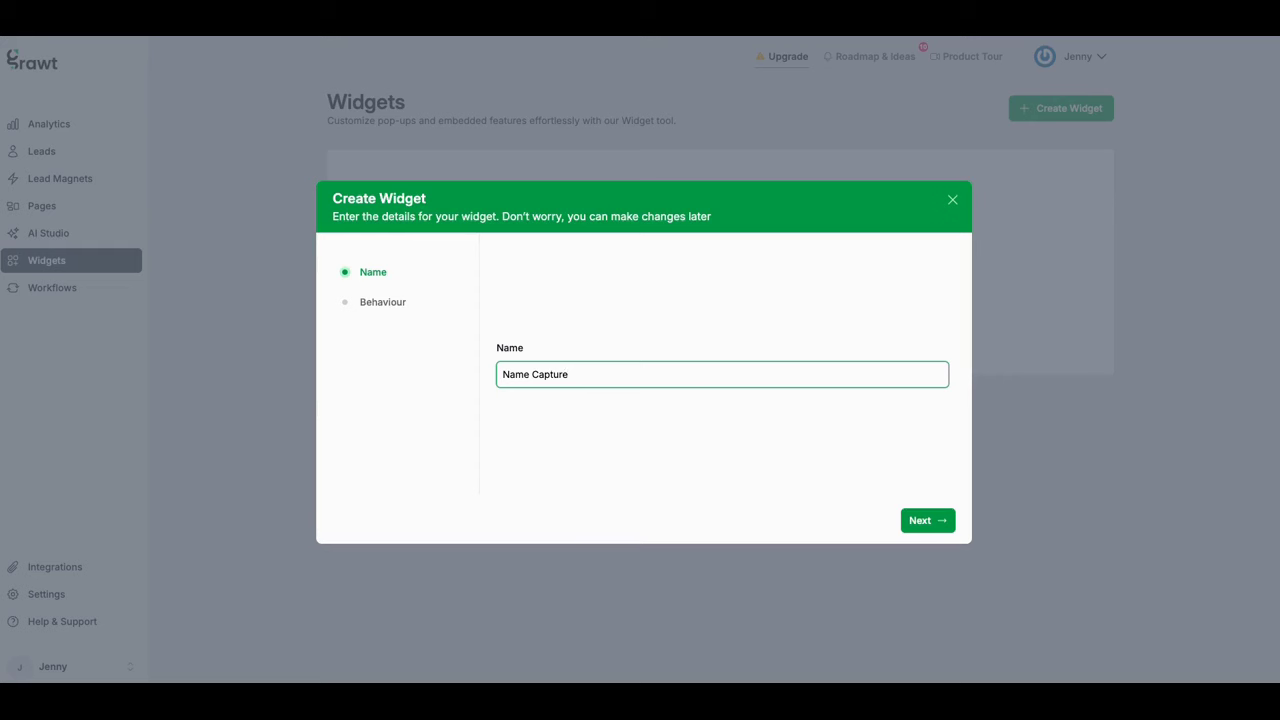
{"action": "left_click", "coordinate": [905, 528]}
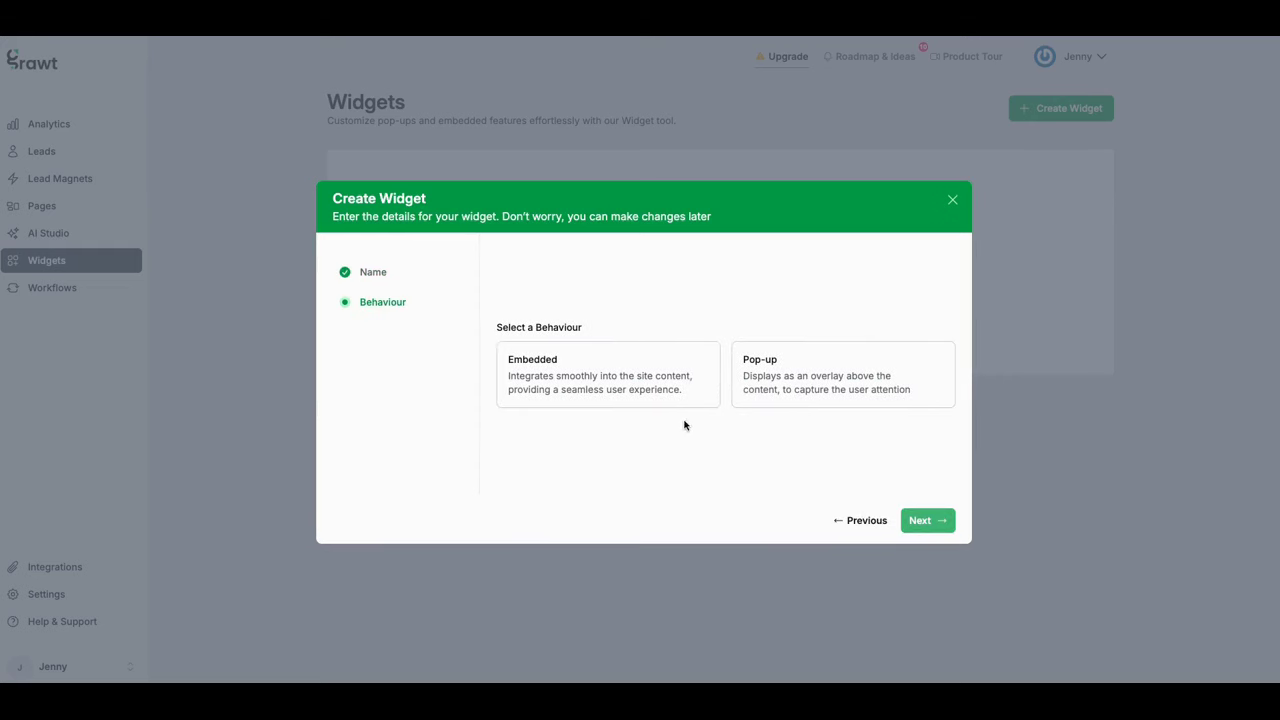
{"action": "left_click", "coordinate": [656, 396]}
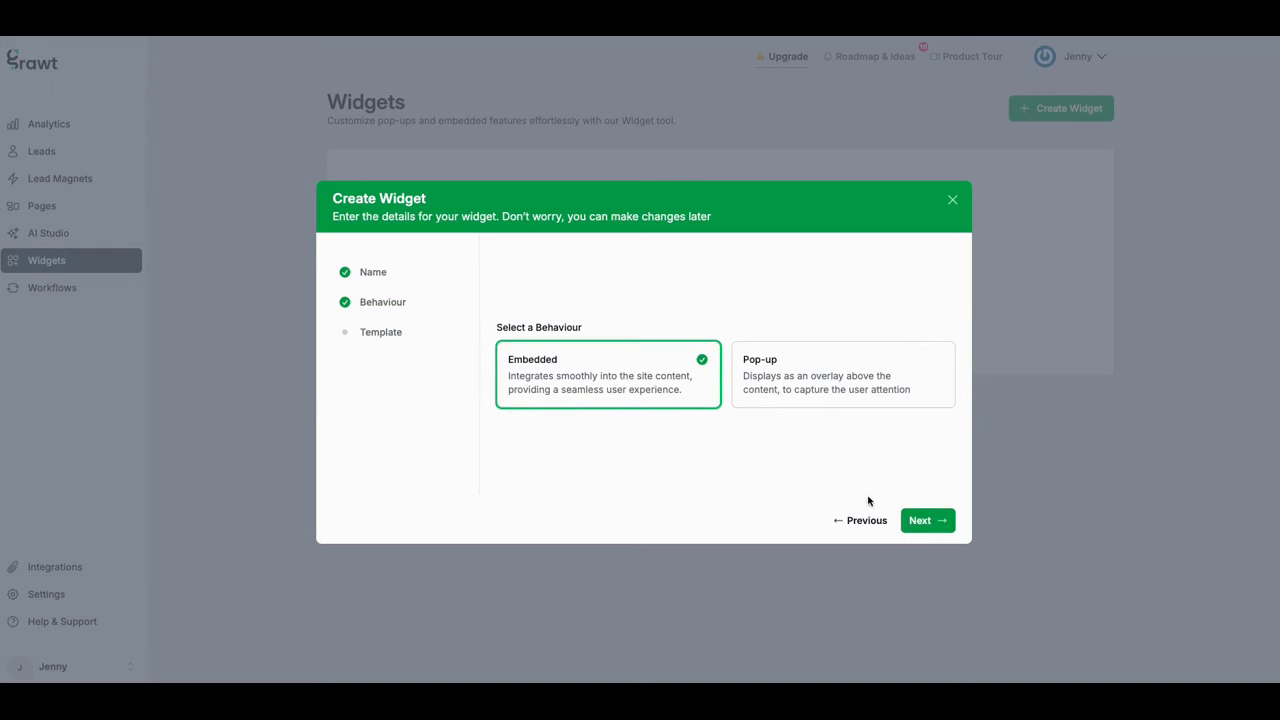
{"action": "left_click", "coordinate": [930, 524]}
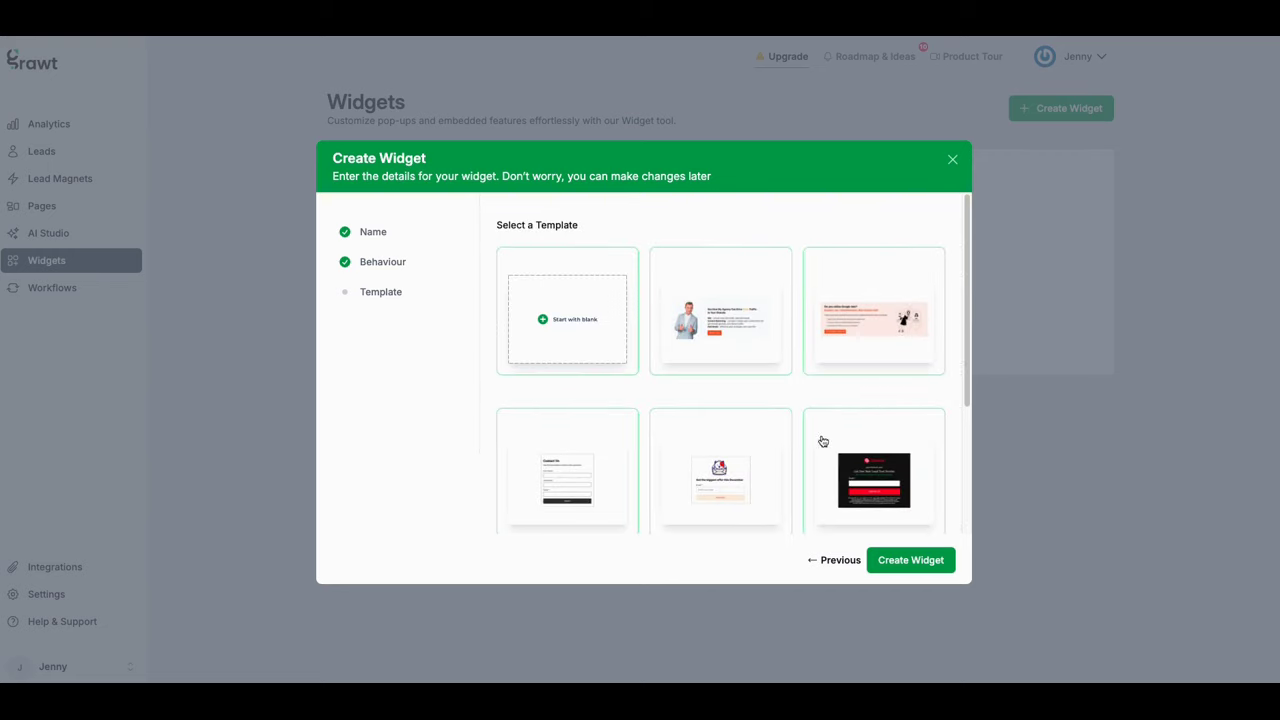
{"action": "left_click", "coordinate": [627, 457]}
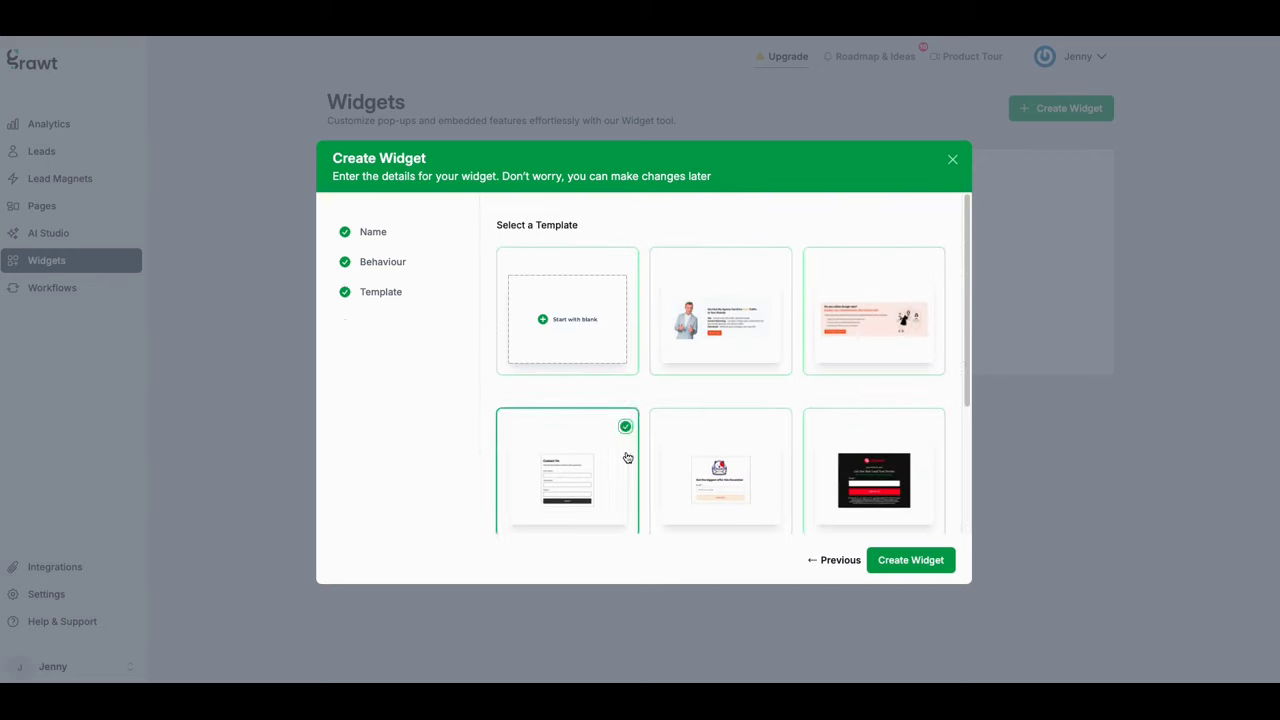
{"action": "left_click", "coordinate": [912, 562]}
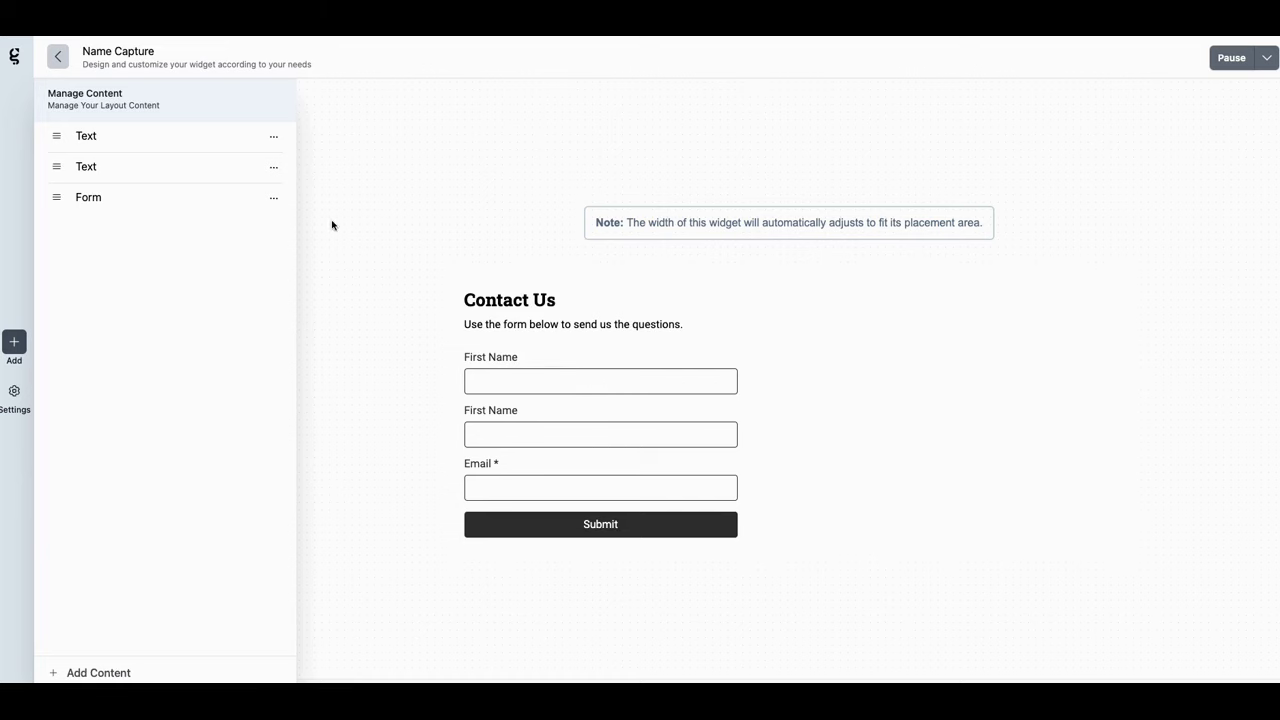
Step: Review the Name Capture widget's style settings and form fields, and return to the widgets list
{"action": "left_click", "coordinate": [14, 390]}
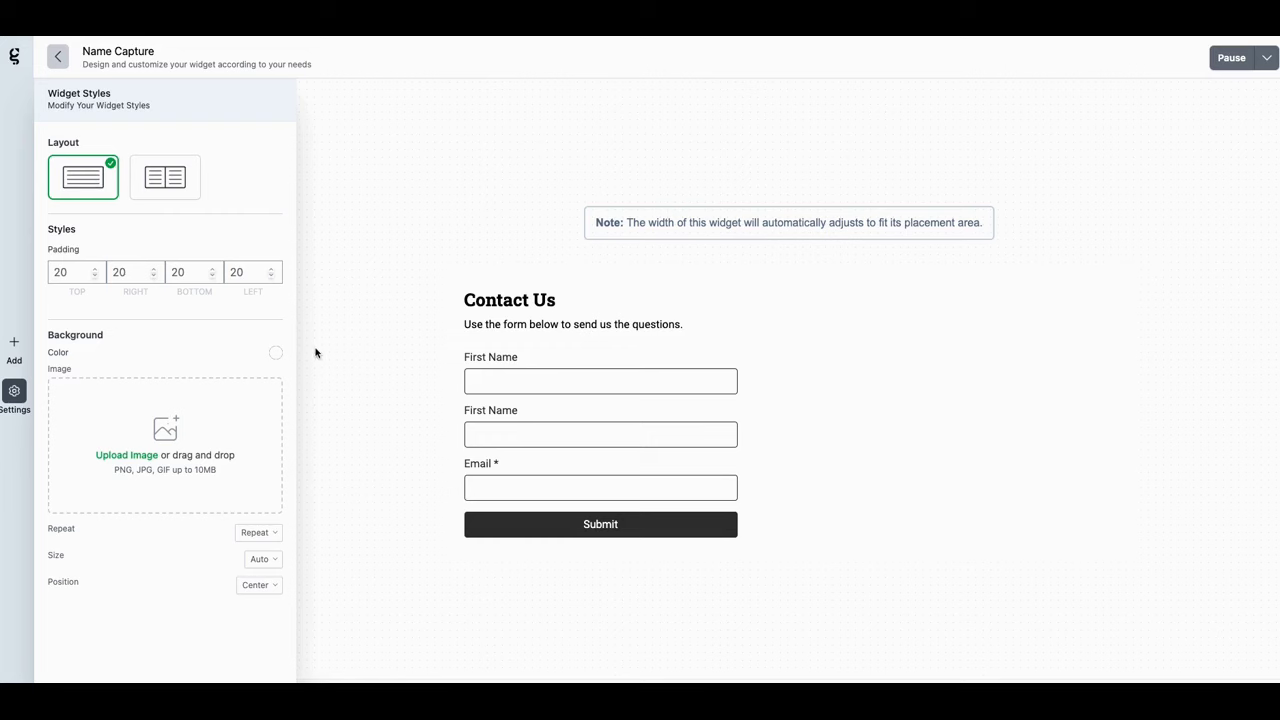
{"action": "left_click", "coordinate": [14, 342]}
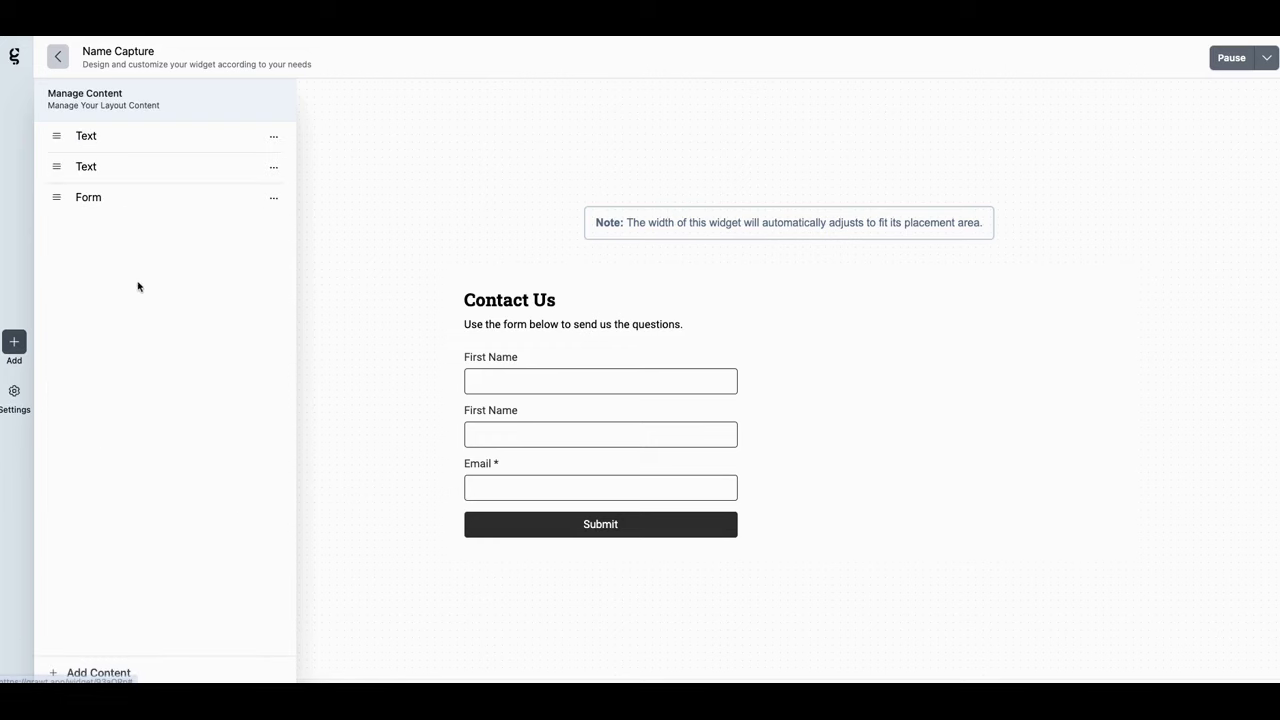
{"action": "left_click", "coordinate": [273, 198]}
{"action": "left_click", "coordinate": [237, 218]}
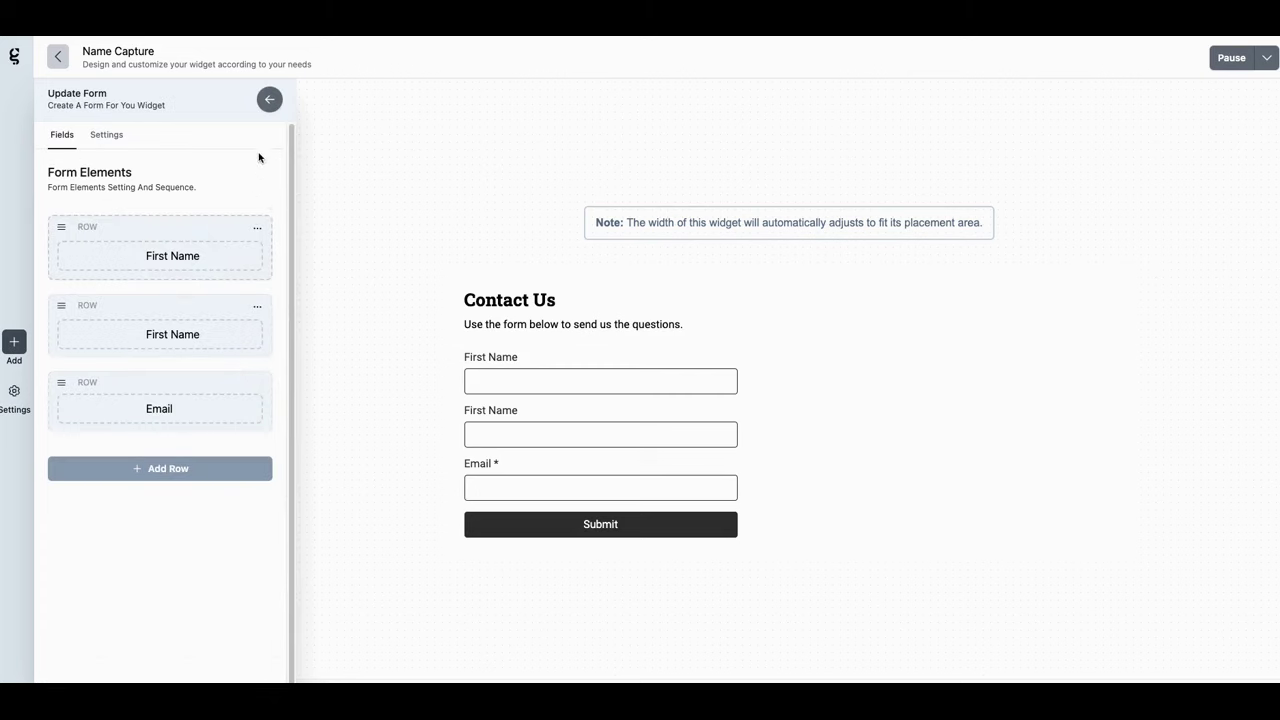
{"action": "left_click", "coordinate": [58, 58]}
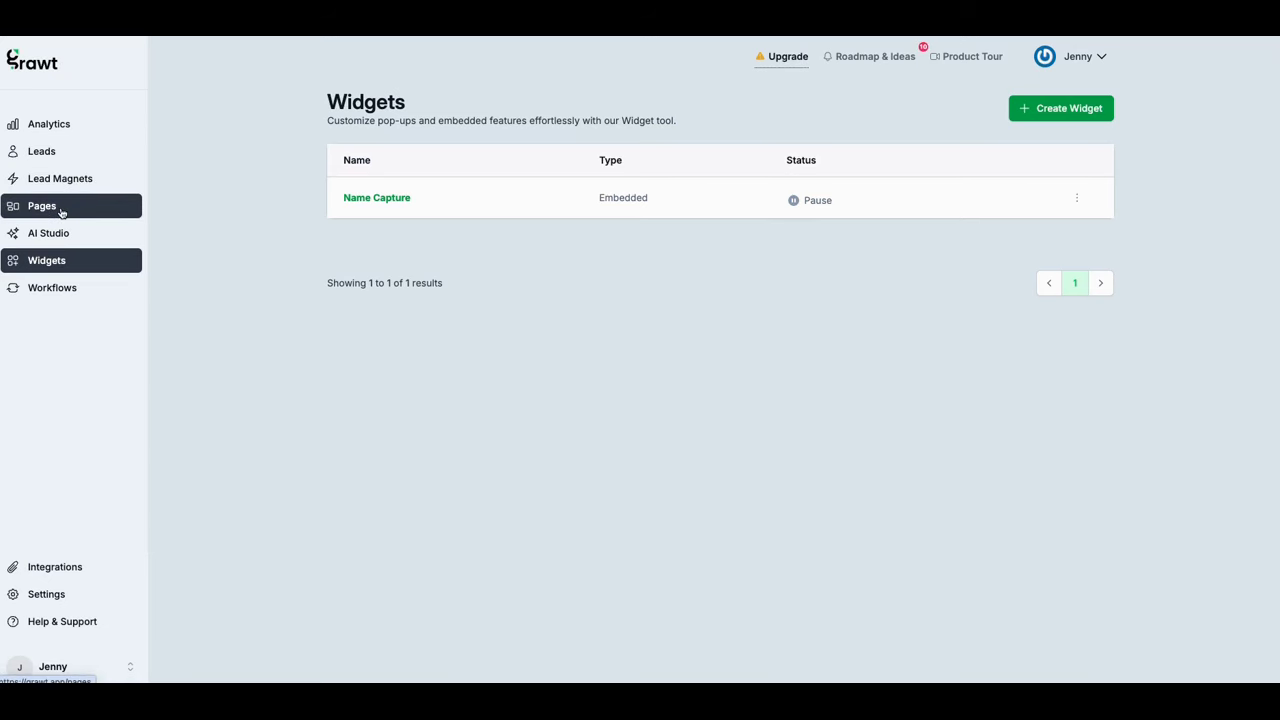
Step: Generate a landing page named "Golf 101 with" plus the account holder's first name, using the "Streamline Your Schedule with Effortless Booking" template
{"action": "left_click", "coordinate": [60, 210]}
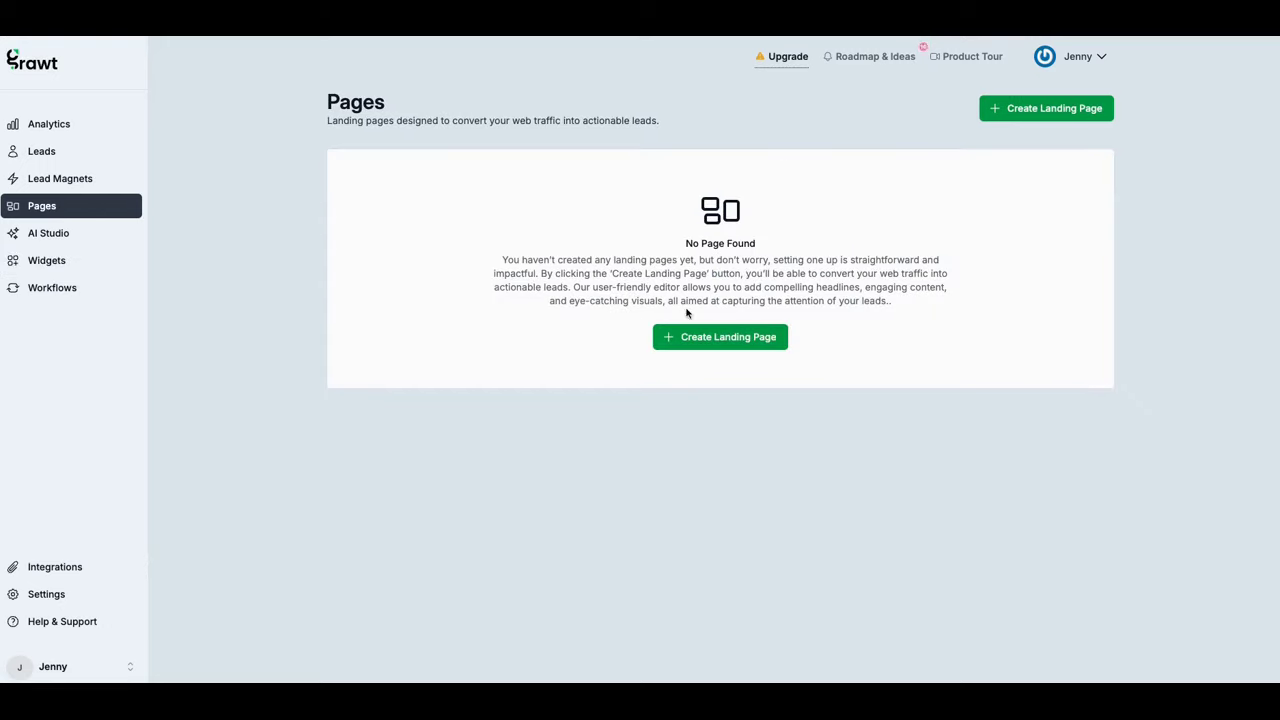
{"action": "left_click", "coordinate": [746, 339]}
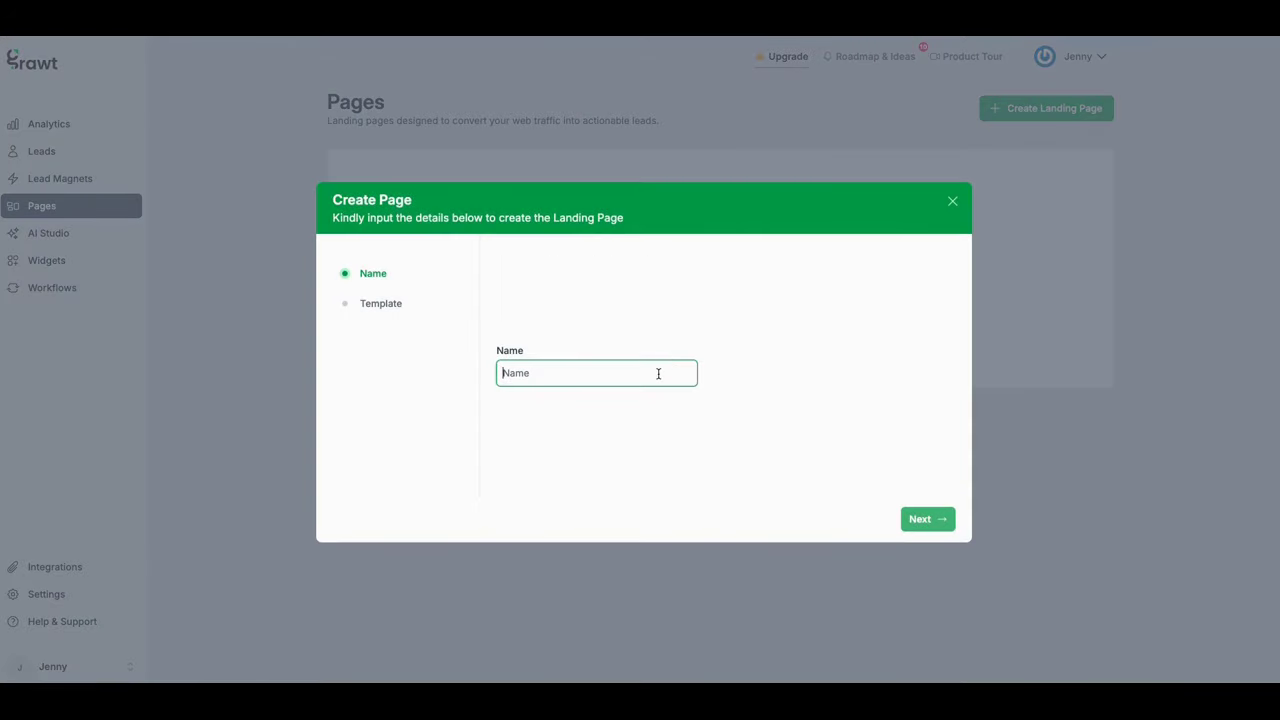
{"action": "type", "text": "Golf"}
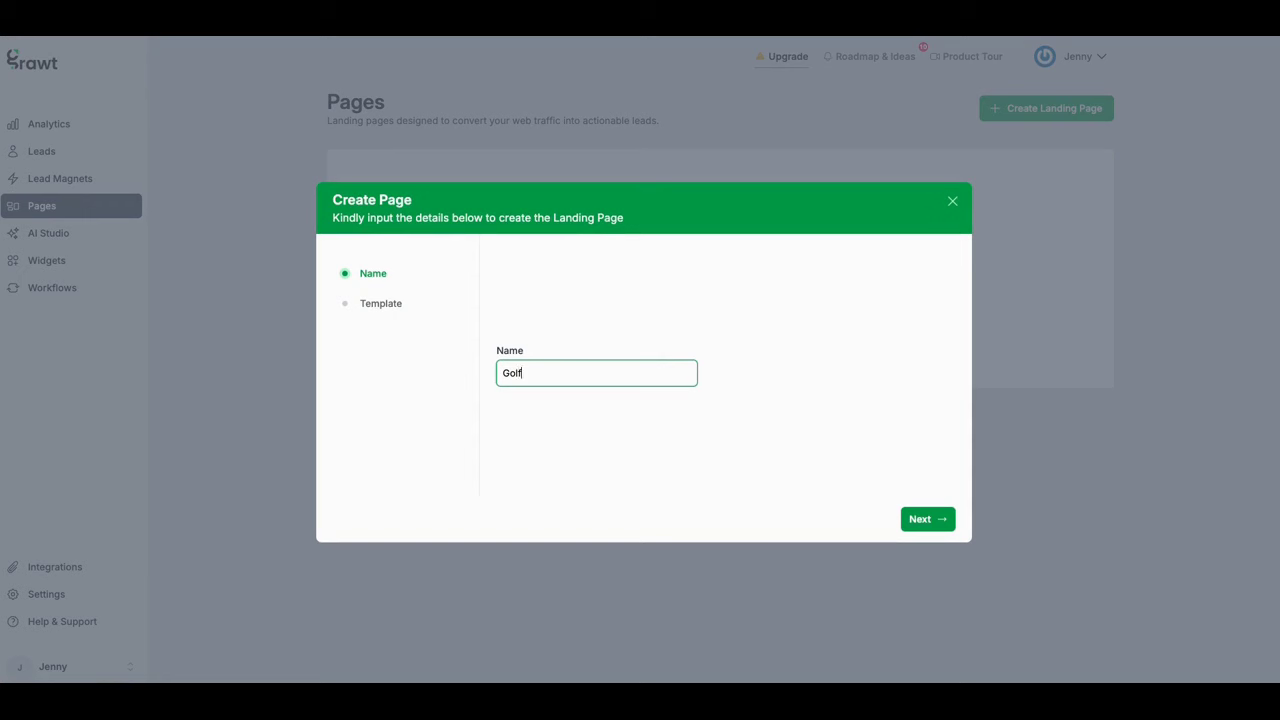
{"action": "type", "text": " 101 with Jenny"}
{"action": "left_click", "coordinate": [920, 519]}
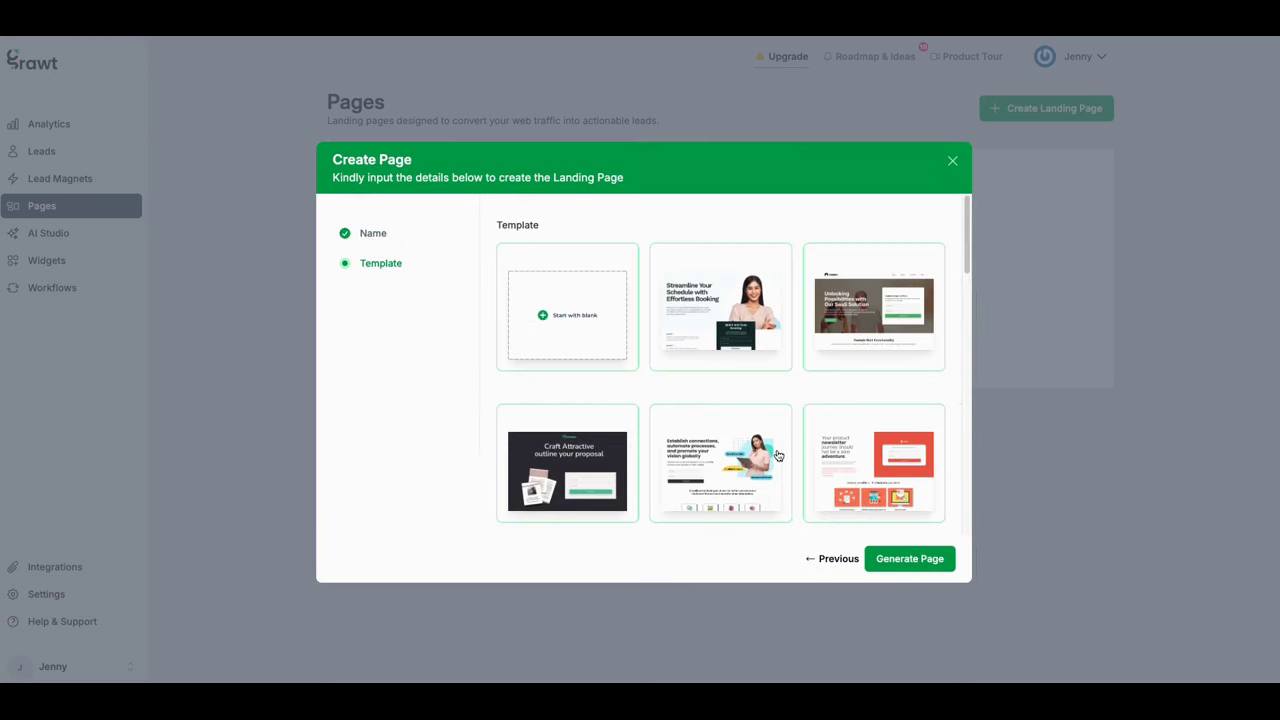
{"action": "left_click", "coordinate": [750, 336]}
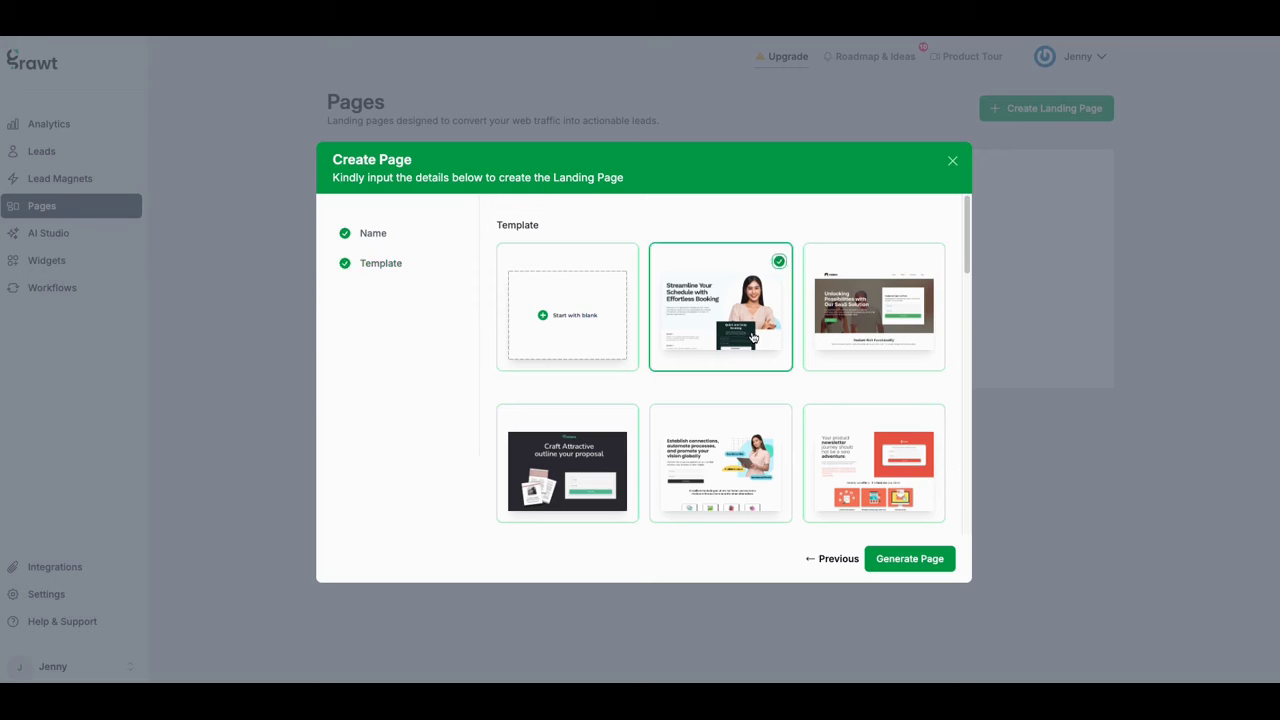
{"action": "left_click", "coordinate": [907, 559]}
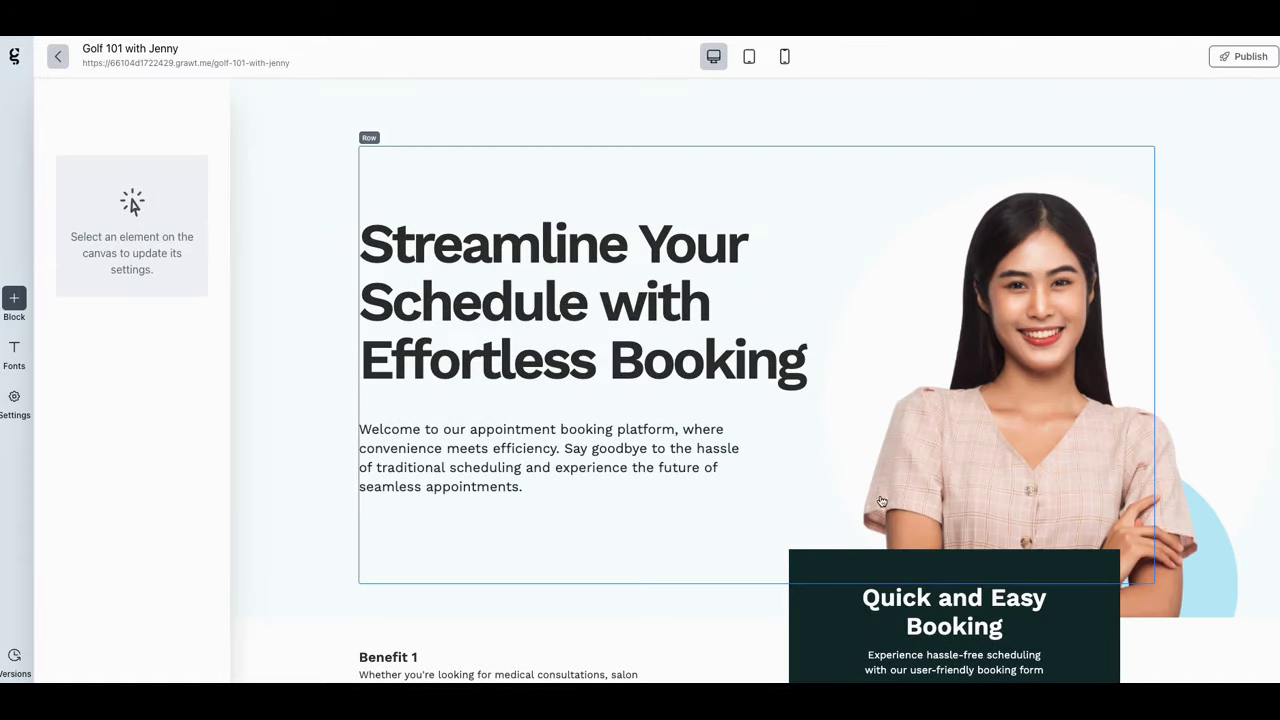
Step: Try to assign a widget to the embedded widget placeholder in the page's Quick and Easy Booking section
{"action": "scroll", "coordinate": [880, 480], "scroll_direction": "down", "scroll_amount": 5}
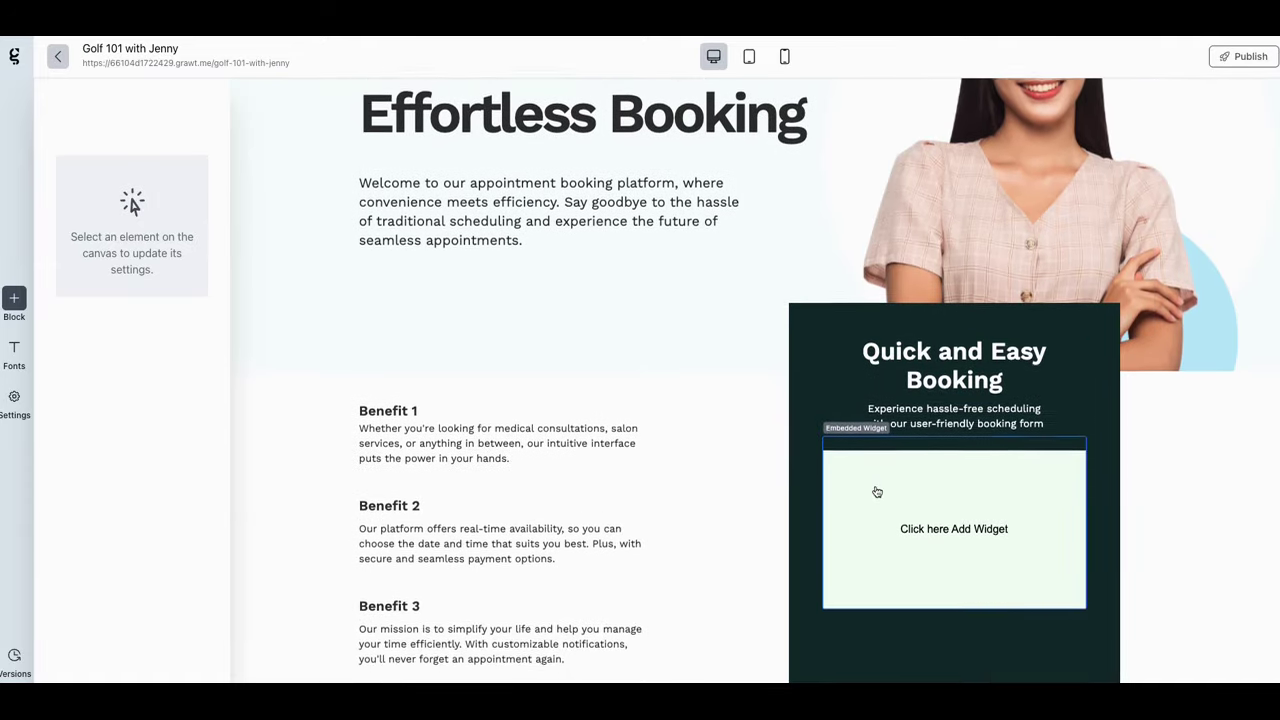
{"action": "left_click", "coordinate": [920, 530]}
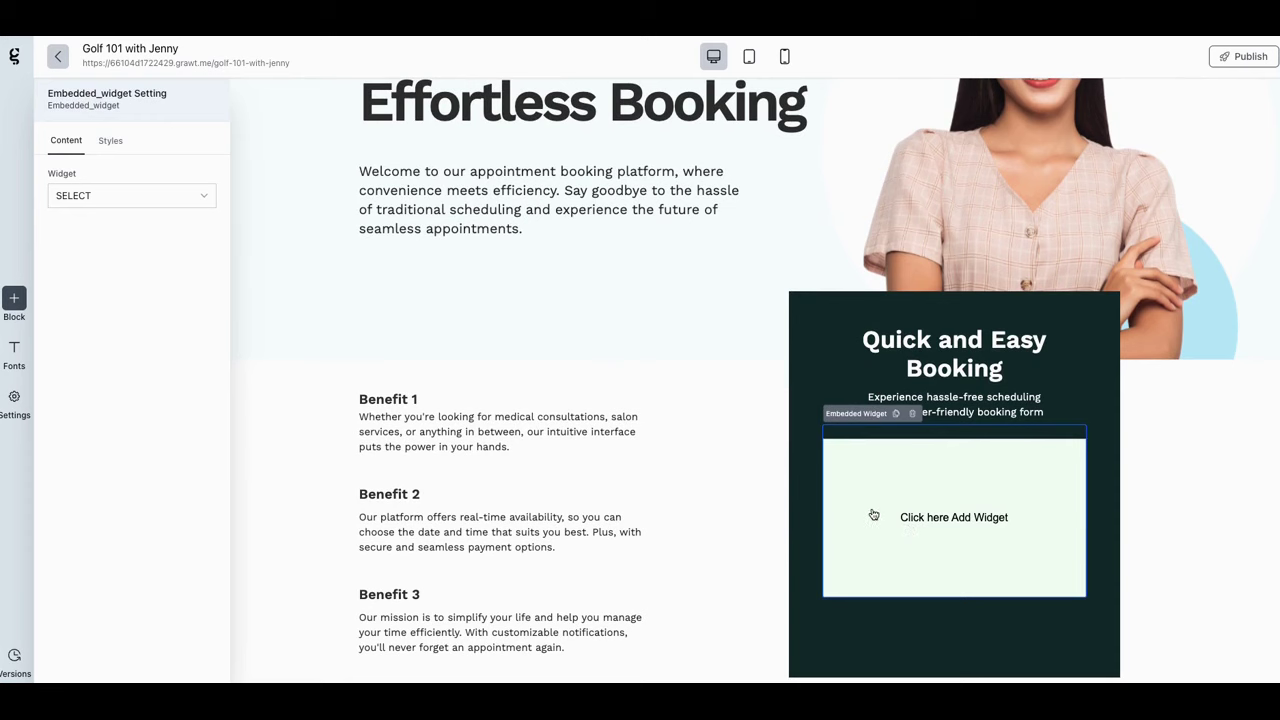
{"action": "left_click", "coordinate": [170, 204]}
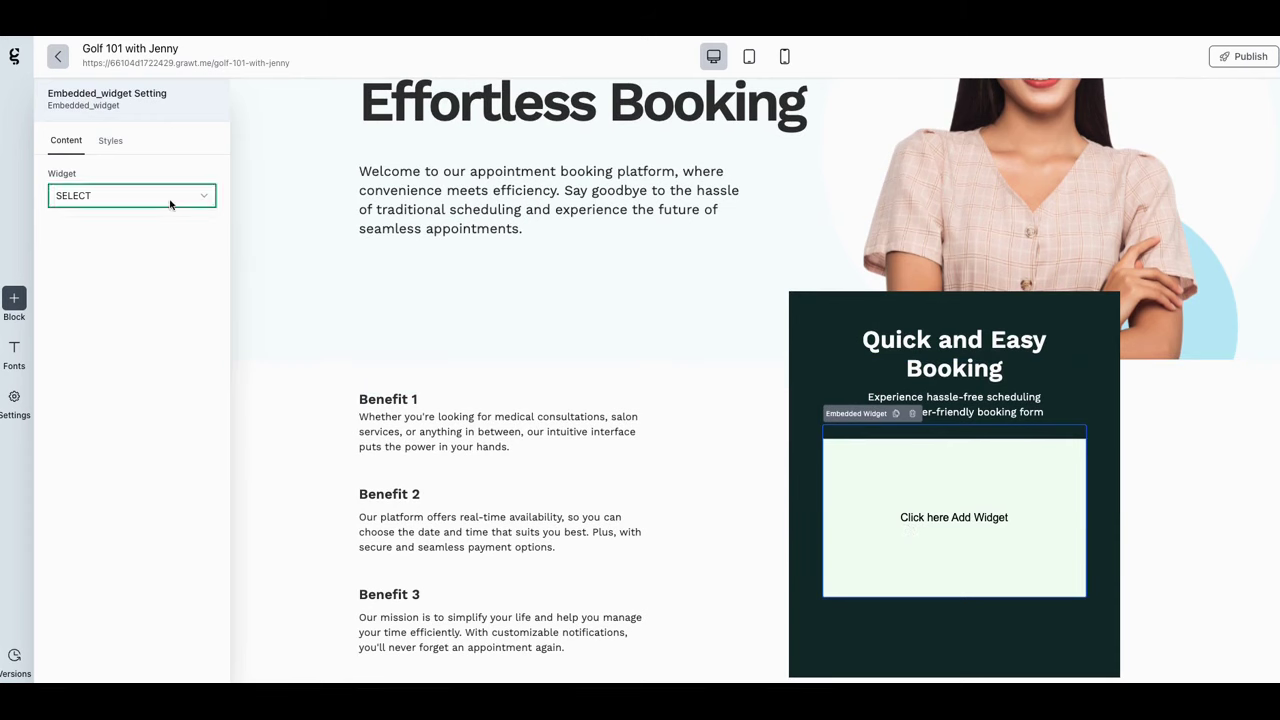
{"action": "left_click", "coordinate": [80, 200]}
{"action": "left_click", "coordinate": [205, 198]}
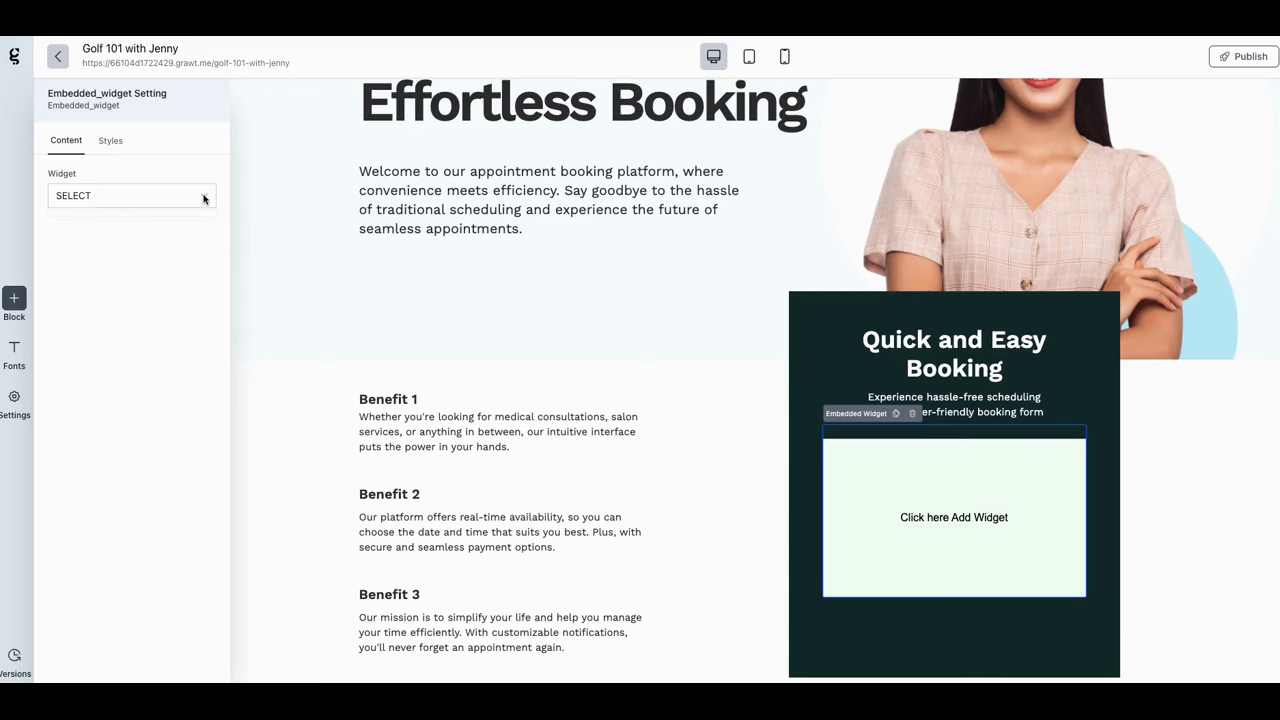
Step: Add another embedded widget block above the existing placeholder in the booking section and try to assign a widget to it
{"action": "left_click", "coordinate": [6, 304]}
{"action": "left_click_drag", "start_coordinate": [63, 388], "coordinate": [866, 490]}
{"action": "left_click", "coordinate": [874, 498]}
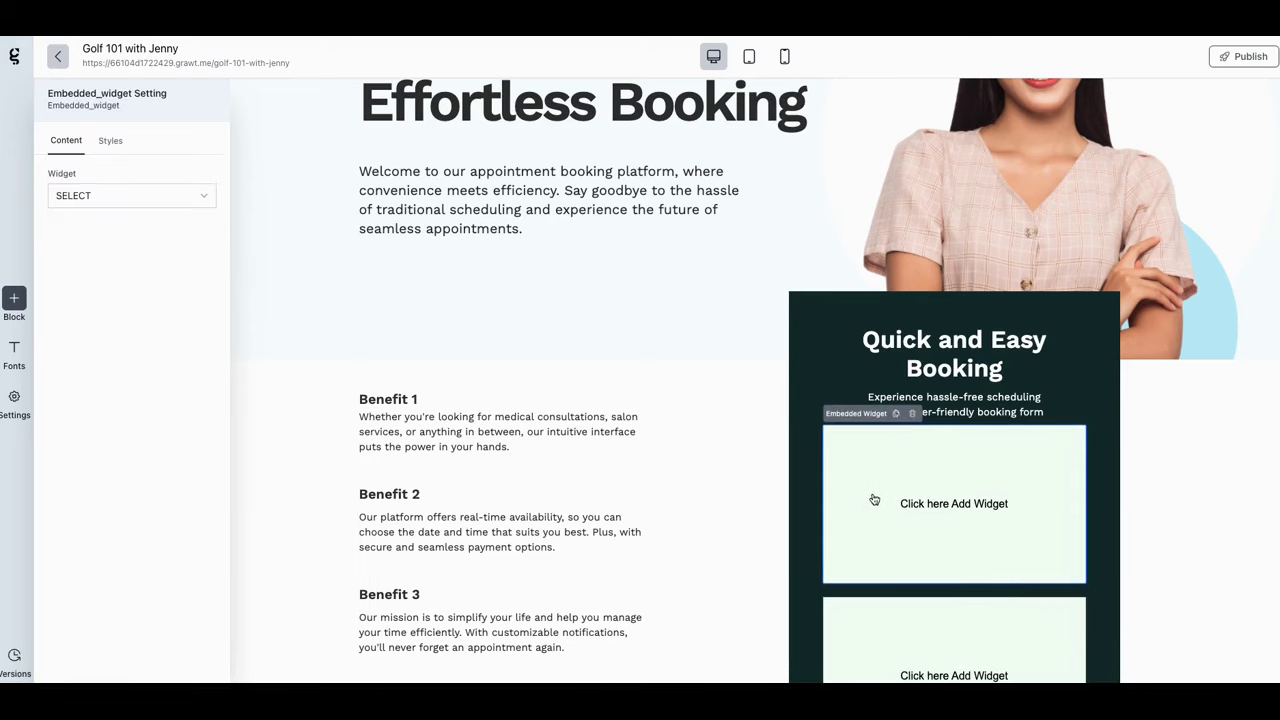
{"action": "left_click", "coordinate": [203, 197]}
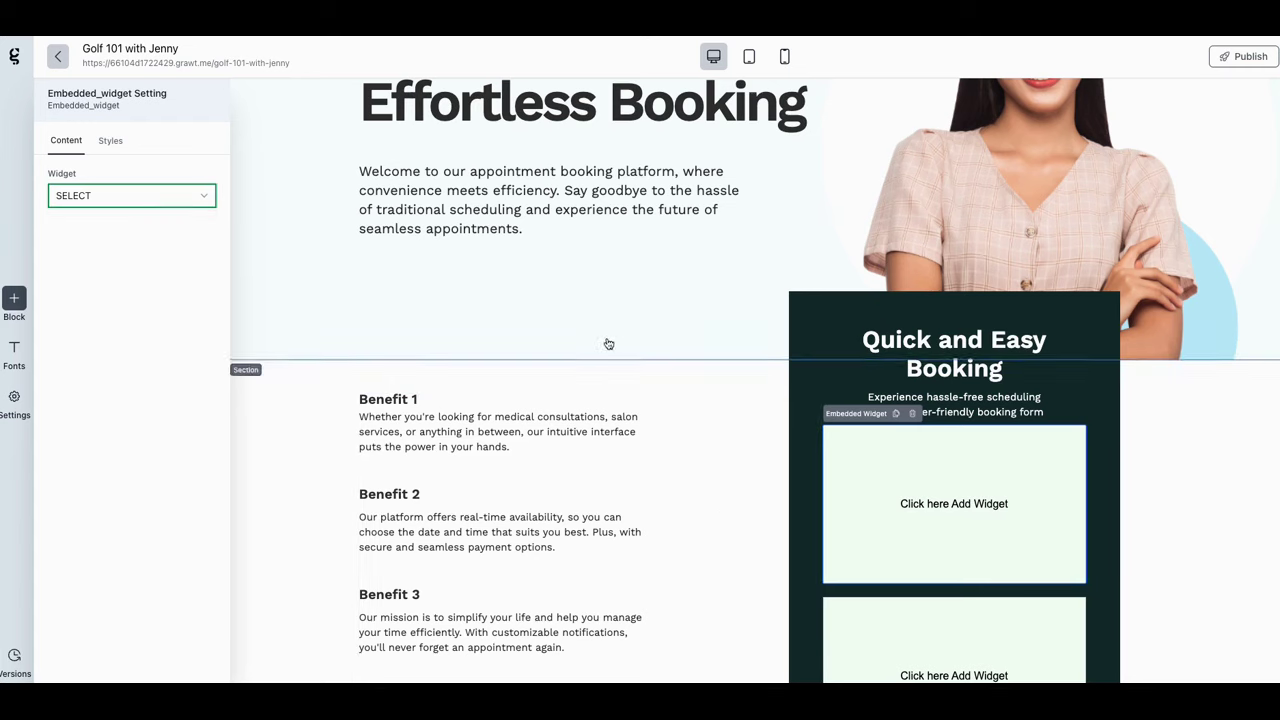
Step: Try again to assign a widget to the lower embedded widget placeholder, and return to the pages list
{"action": "scroll", "coordinate": [800, 445], "scroll_direction": "down", "scroll_amount": 2}
{"action": "left_click", "coordinate": [893, 538]}
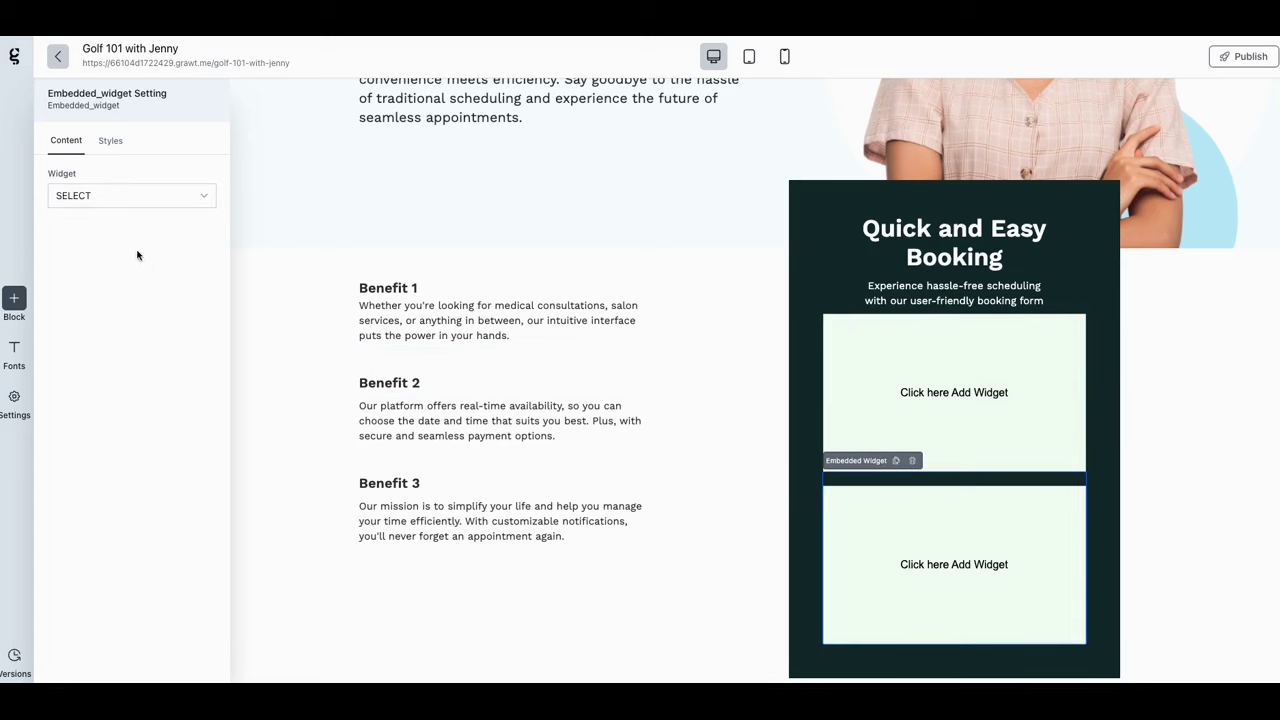
{"action": "left_click", "coordinate": [95, 200]}
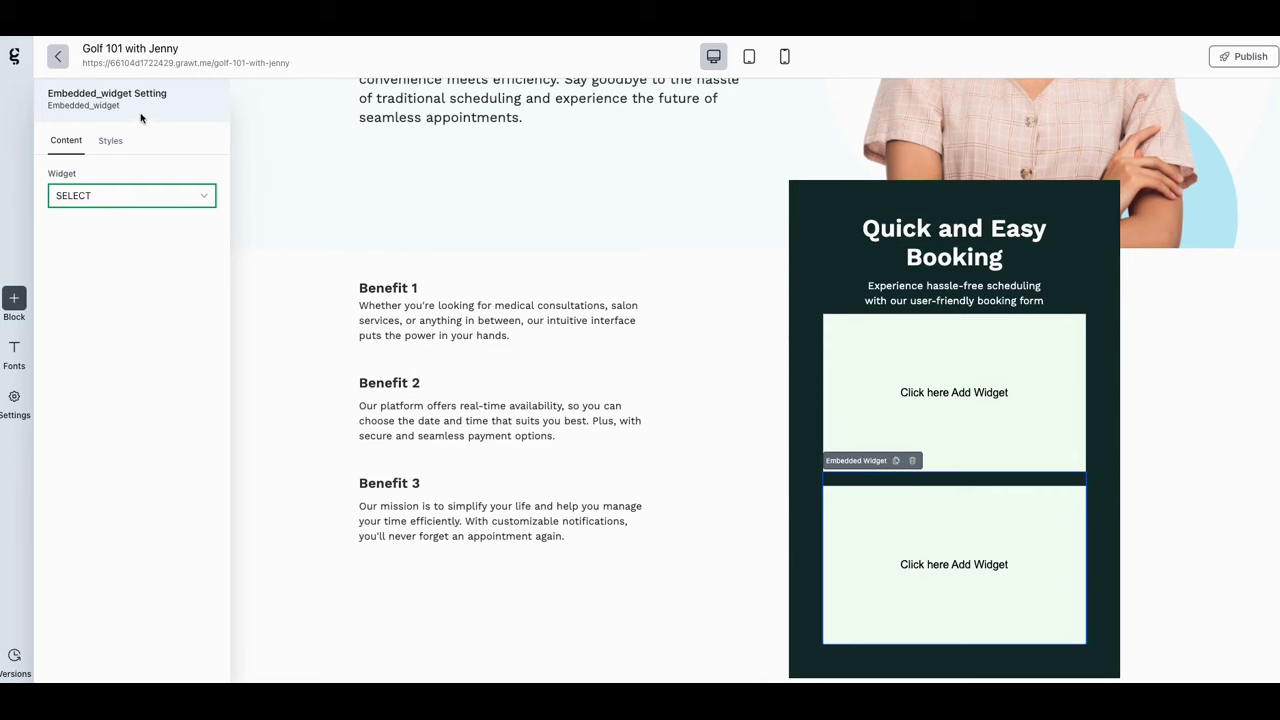
{"action": "left_click", "coordinate": [55, 57]}
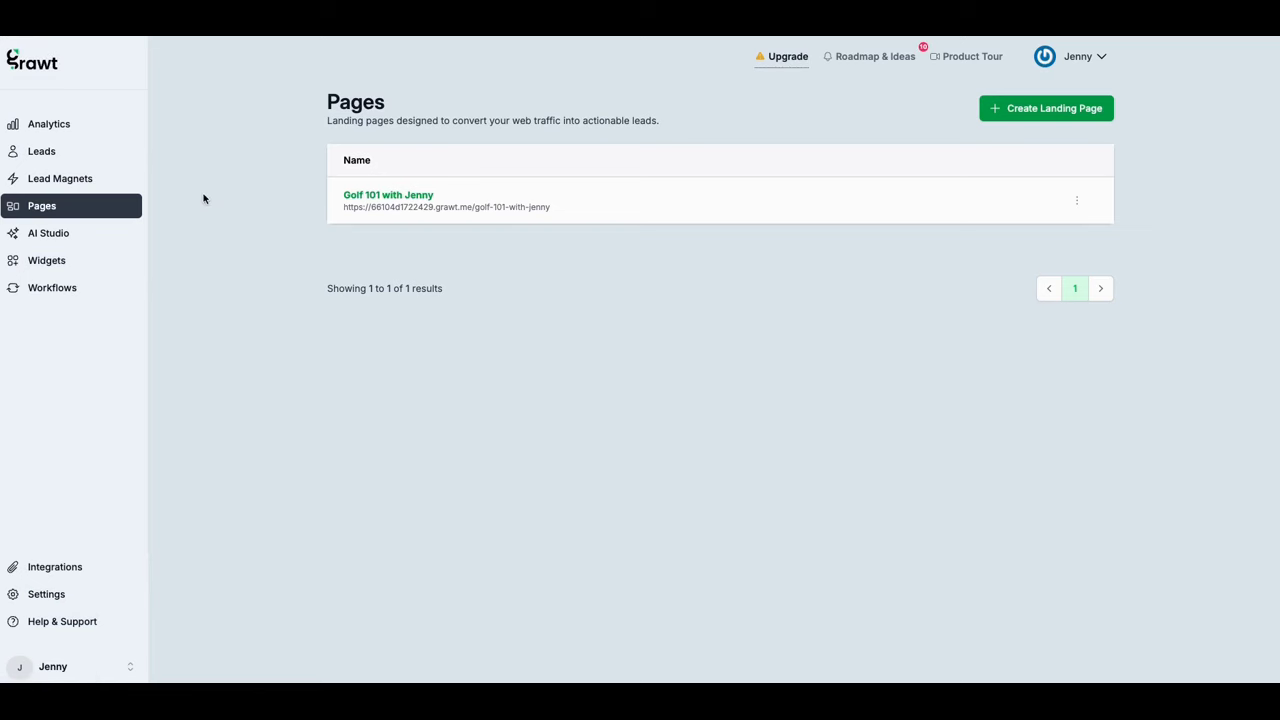
Step: Open the Name Capture widget from the widgets list and switch its status to Active, confirming the activation
{"action": "left_click", "coordinate": [53, 264]}
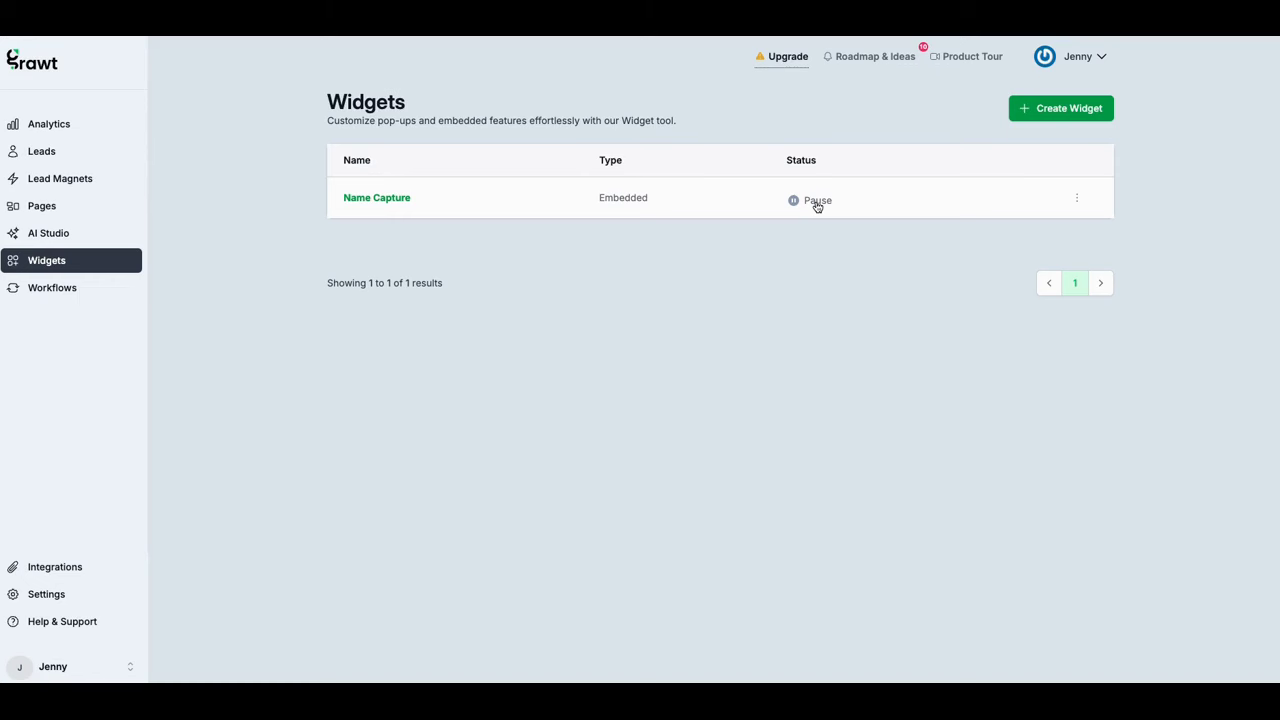
{"action": "left_click", "coordinate": [1075, 200]}
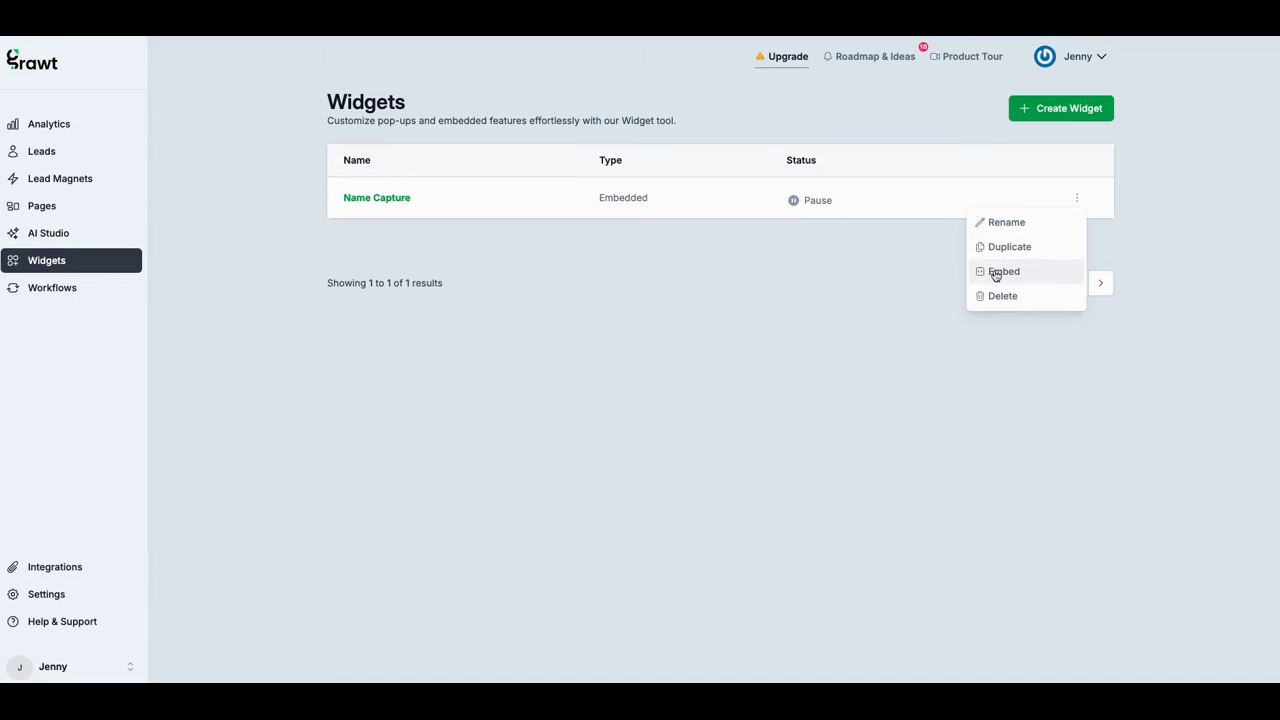
{"action": "left_click", "coordinate": [627, 279]}
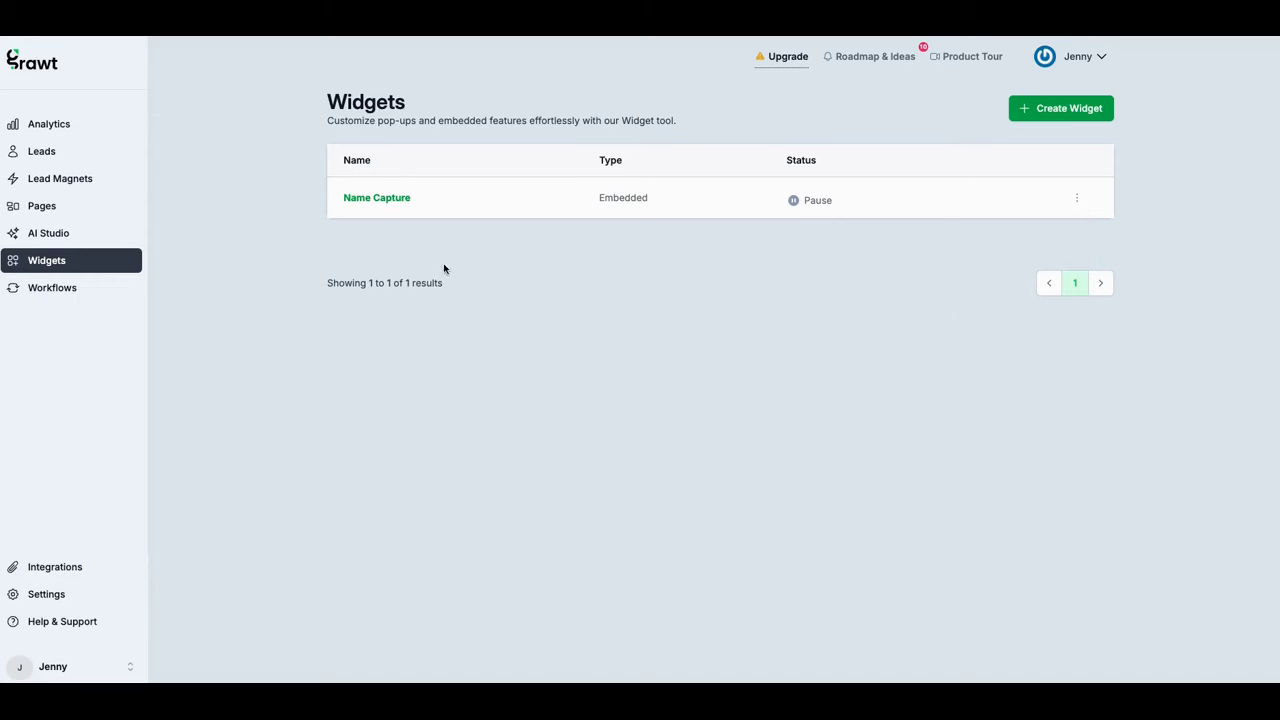
{"action": "left_click", "coordinate": [381, 198]}
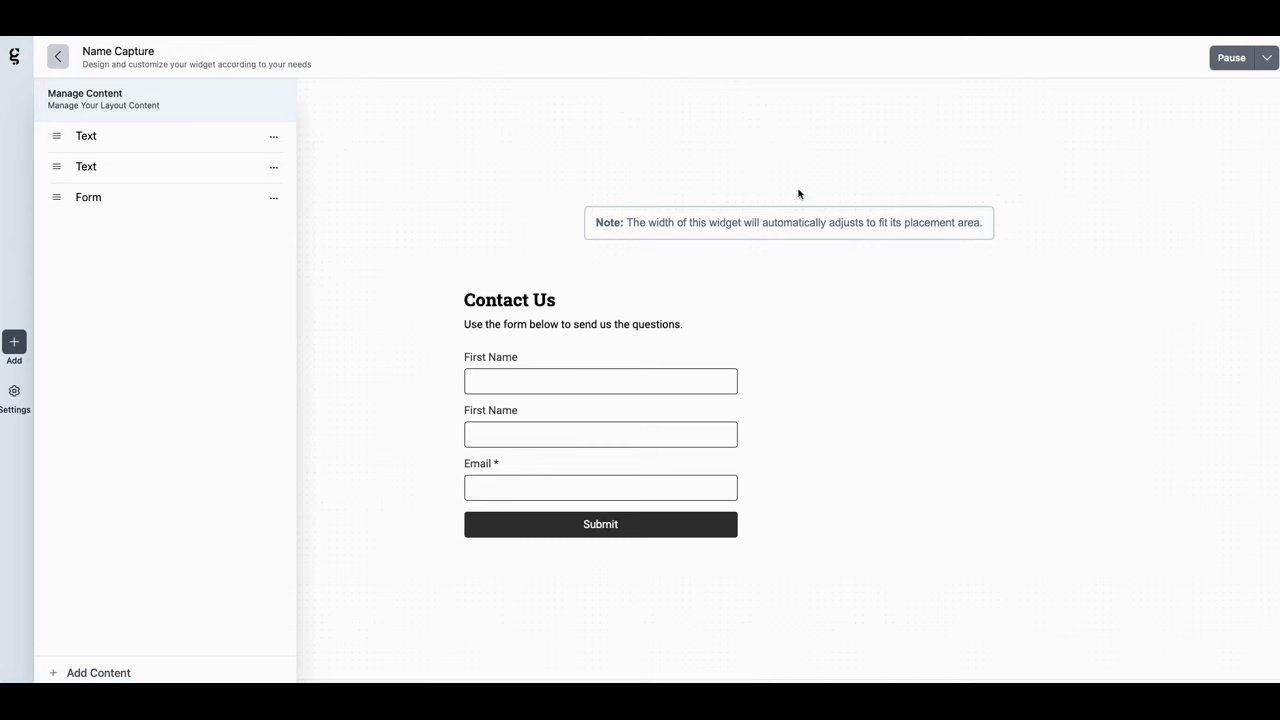
{"action": "left_click", "coordinate": [1264, 64]}
{"action": "left_click", "coordinate": [1192, 97]}
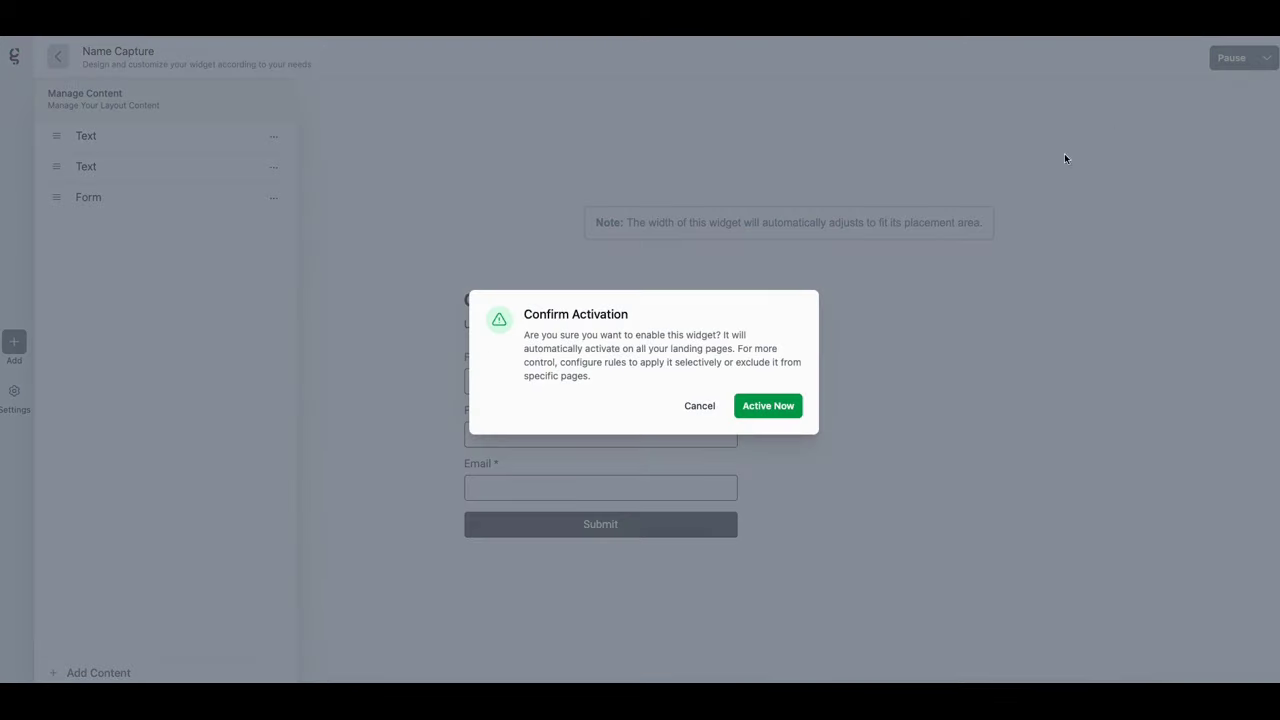
{"action": "left_click", "coordinate": [766, 406]}
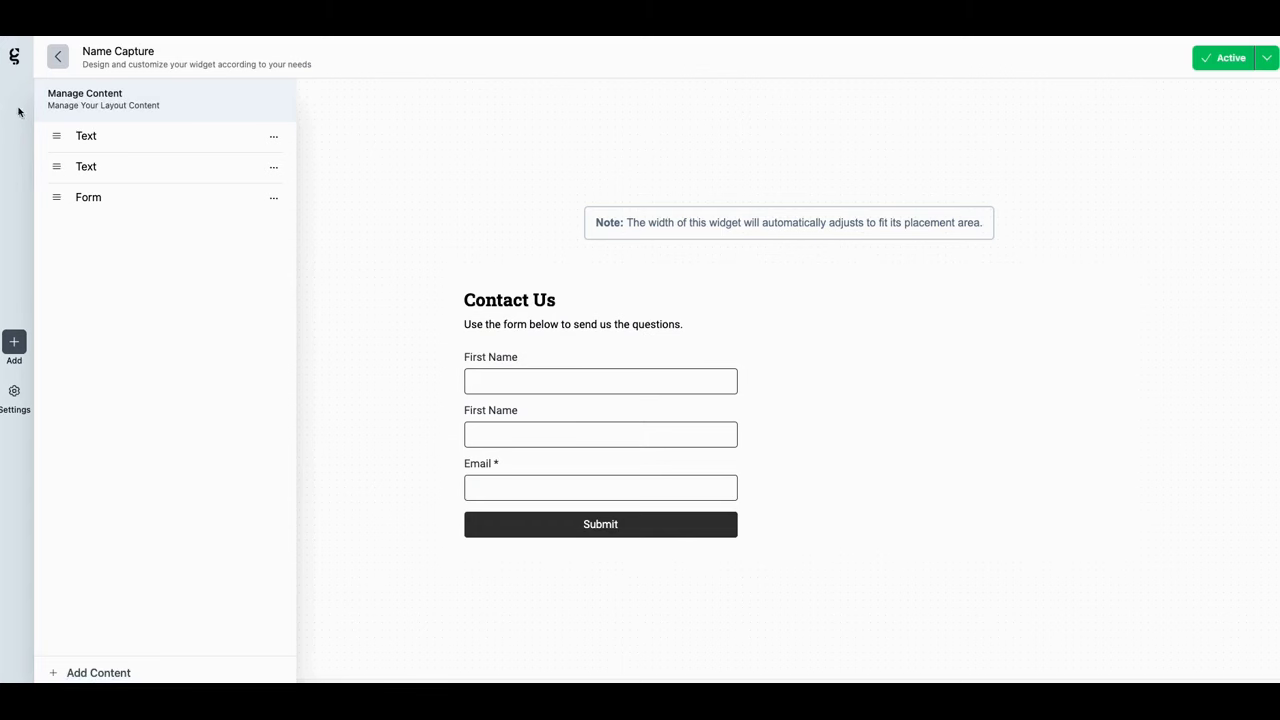
Step: Leave the Name Capture widget and open the Golf 101 landing page for editing
{"action": "left_click", "coordinate": [56, 58]}
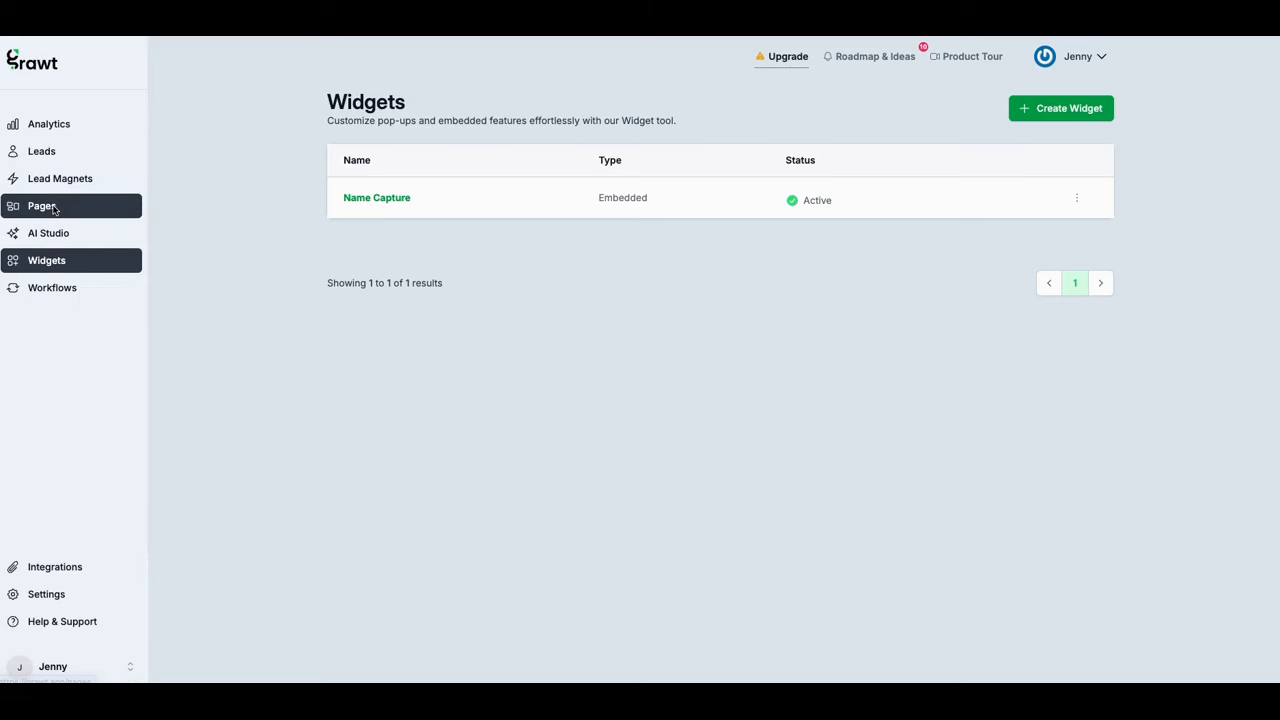
{"action": "left_click", "coordinate": [52, 207]}
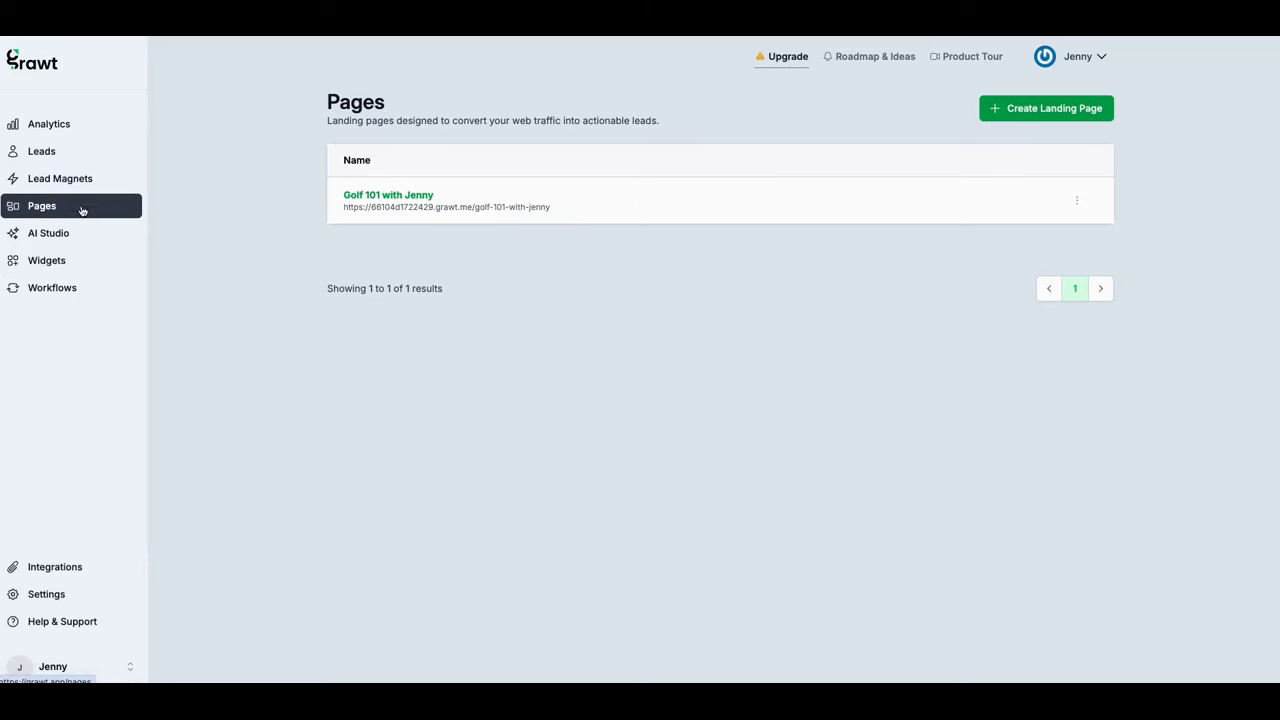
{"action": "left_click", "coordinate": [377, 196]}
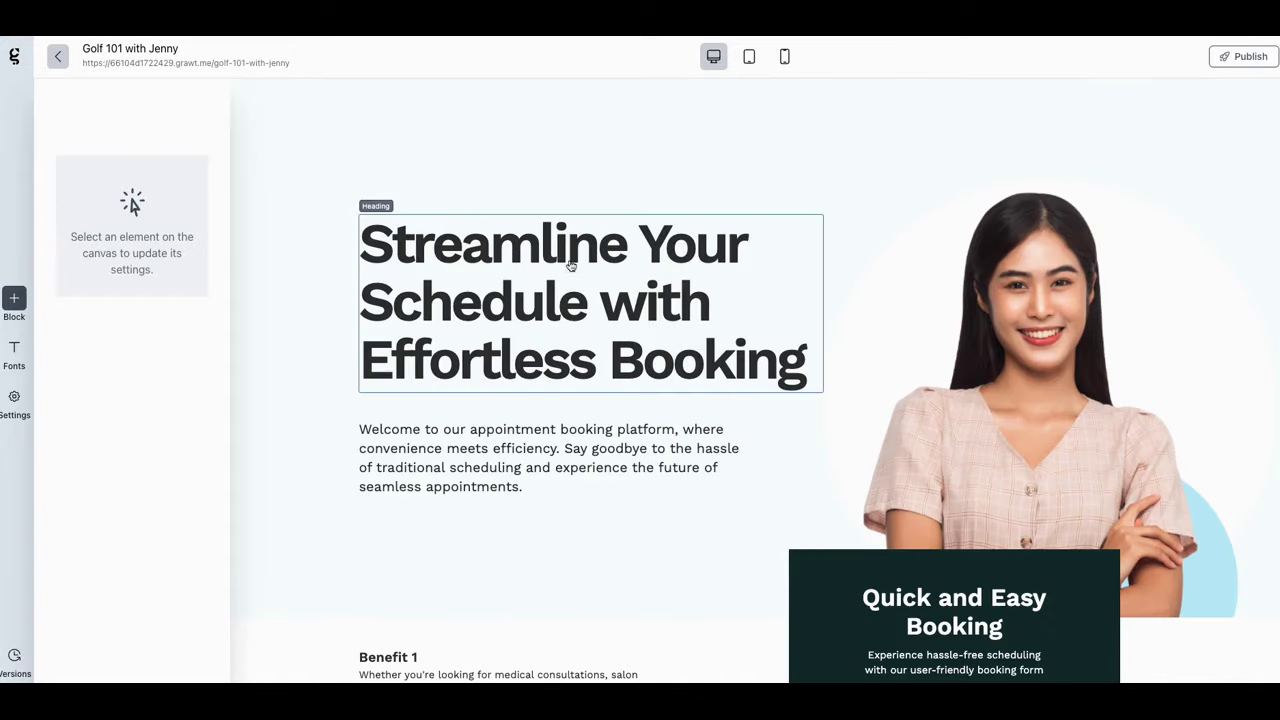
{"action": "scroll", "coordinate": [603, 276], "scroll_direction": "down", "scroll_amount": 4}
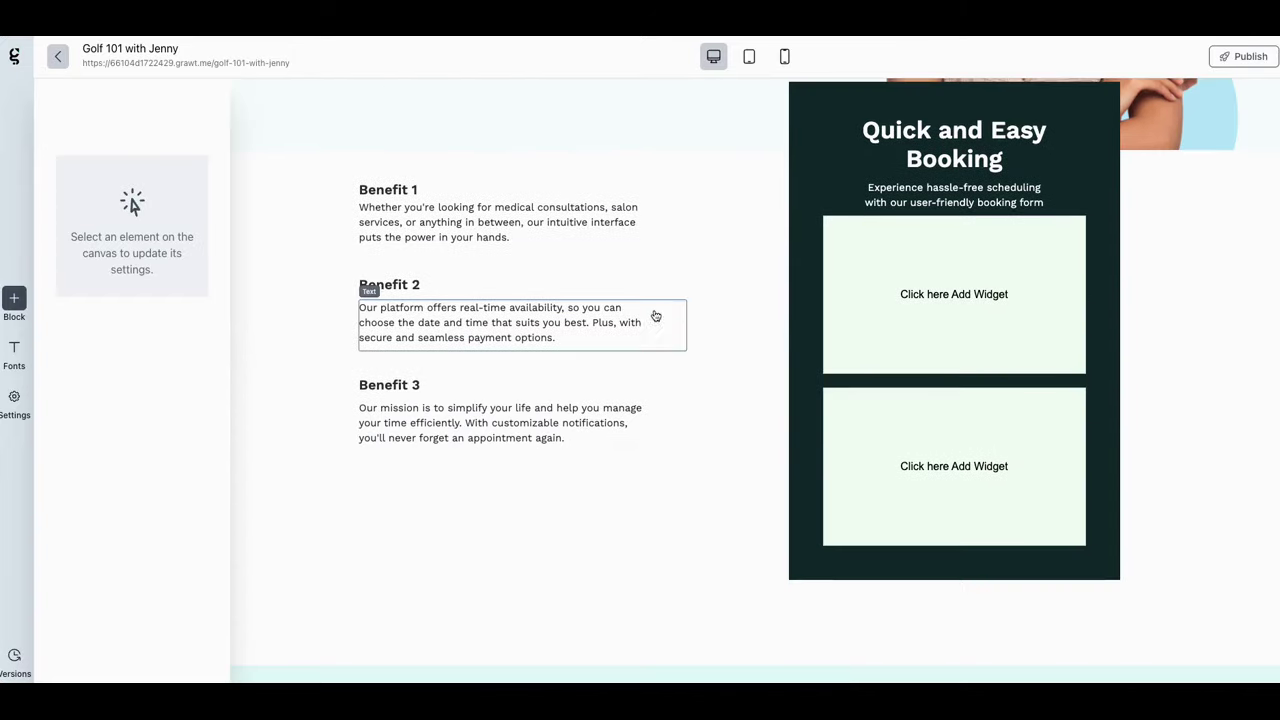
Step: Assign the Name Capture widget to the upper embedded widget placeholder in the Quick and Easy Booking section
{"action": "left_click", "coordinate": [876, 303]}
{"action": "scroll", "coordinate": [806, 302], "scroll_direction": "up", "scroll_amount": 5}
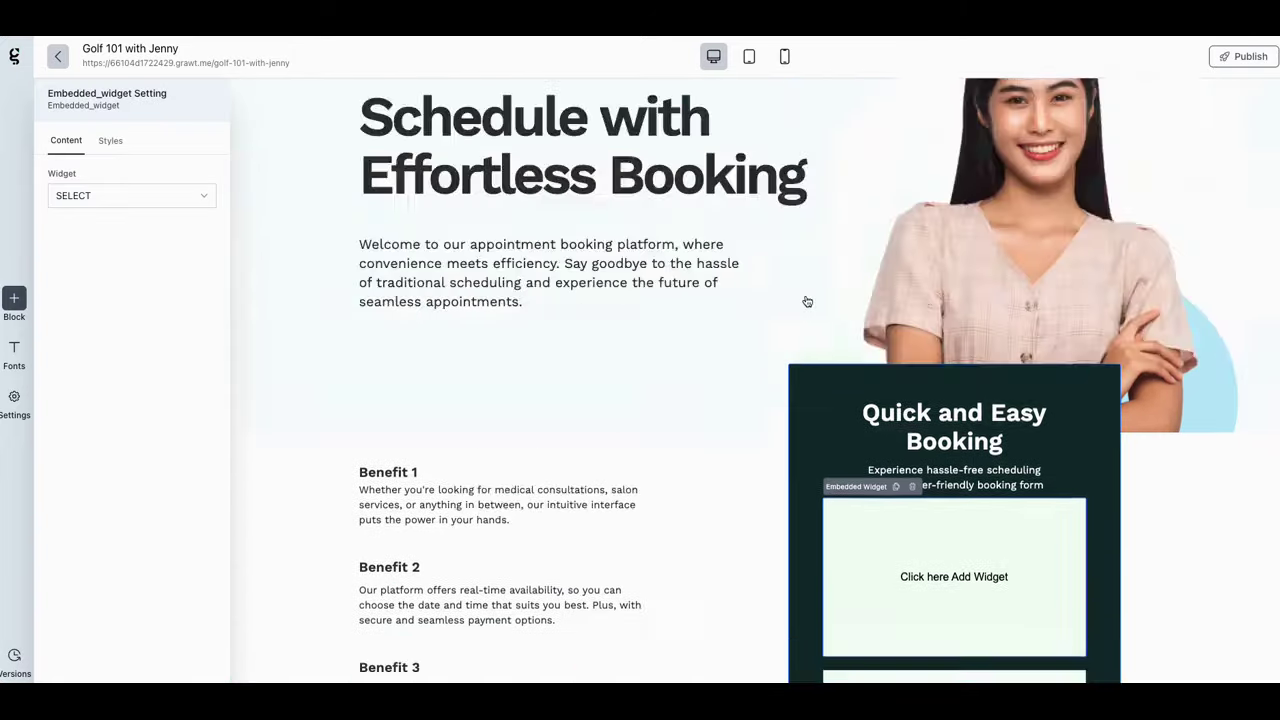
{"action": "left_click", "coordinate": [180, 198]}
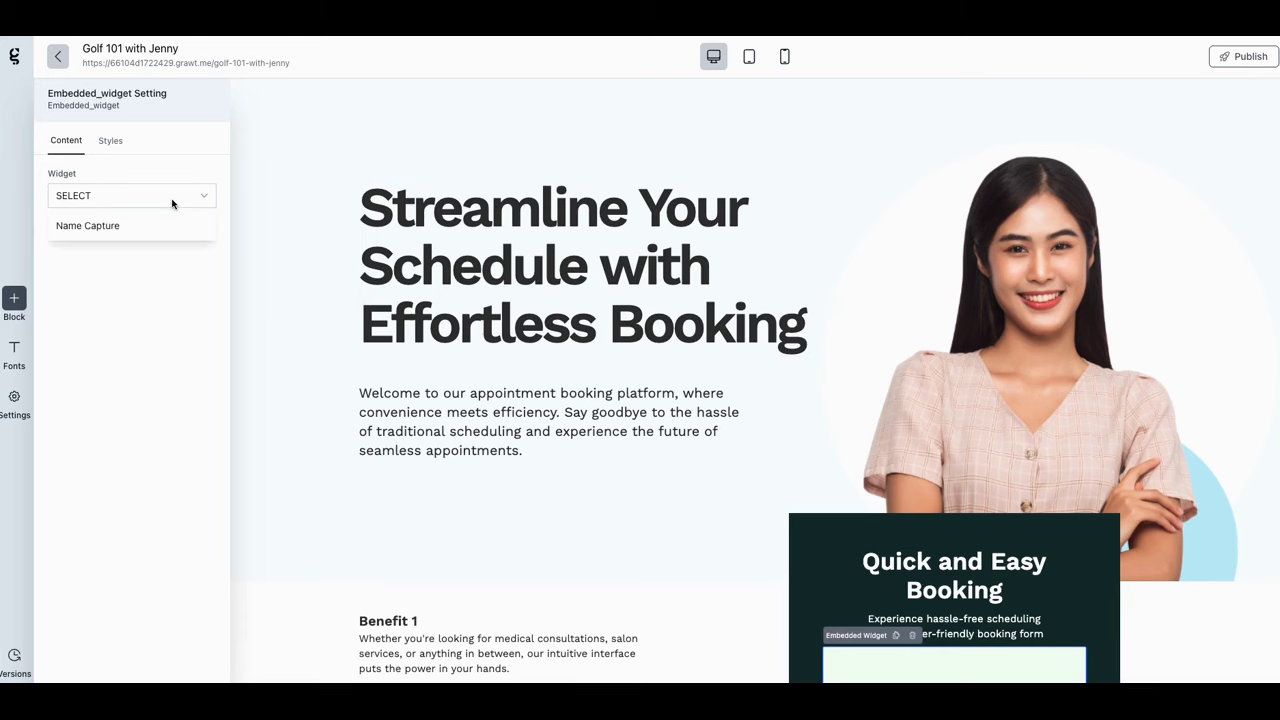
{"action": "left_click", "coordinate": [151, 224]}
Step: Examine the embedded contact form and the empty widget placeholder below it in the Quick and Easy Booking section
{"action": "scroll", "coordinate": [640, 371], "scroll_direction": "down", "scroll_amount": 7}
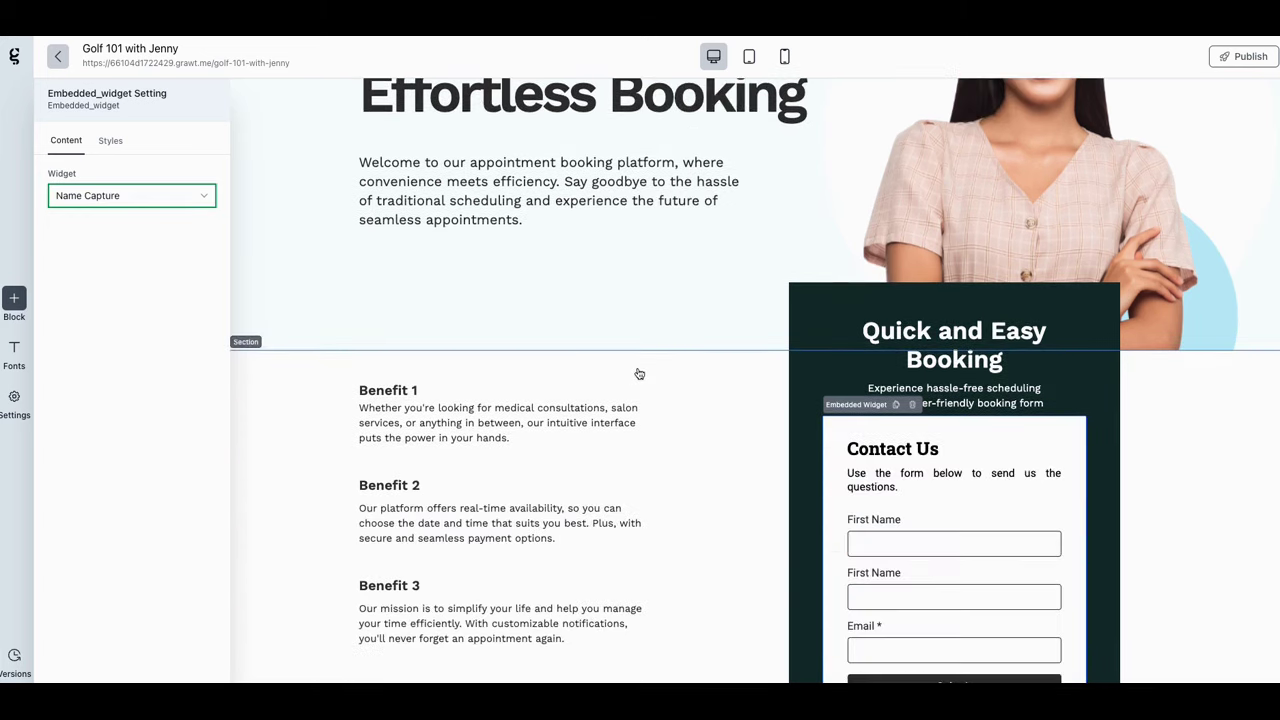
{"action": "left_click", "coordinate": [868, 392]}
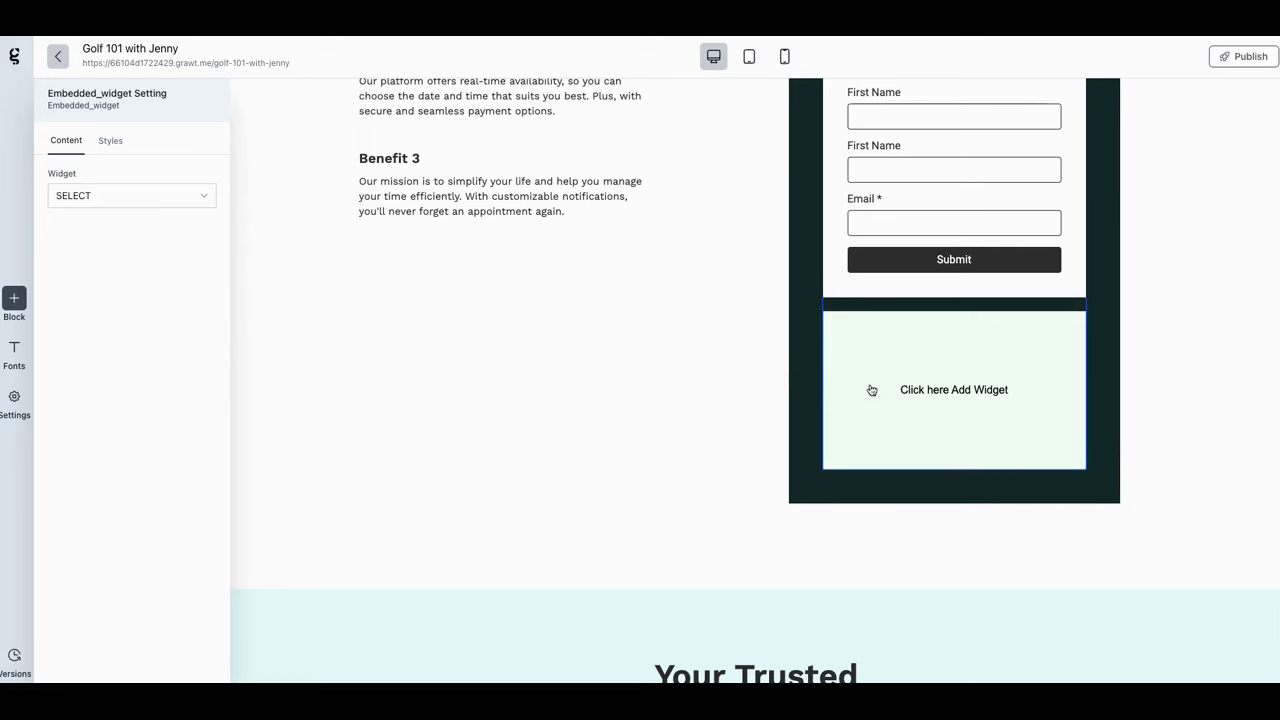
{"action": "scroll", "coordinate": [934, 383], "scroll_direction": "up", "scroll_amount": 3}
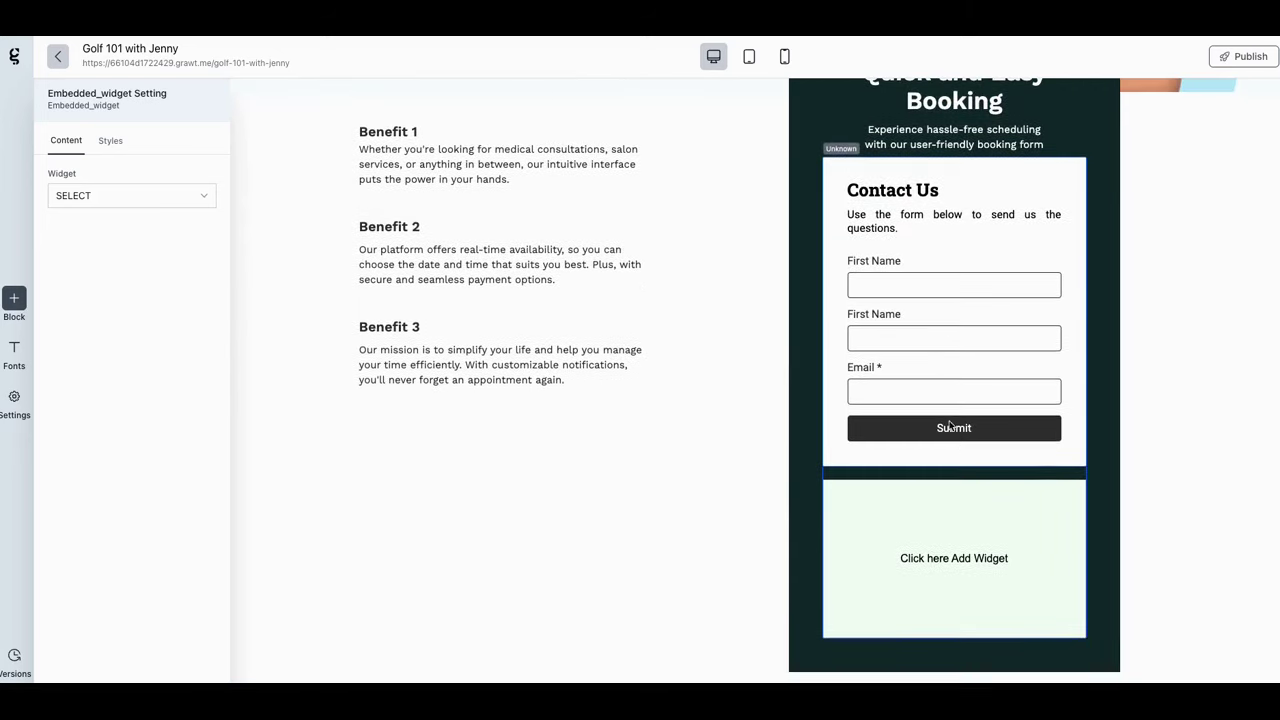
{"action": "right_click", "coordinate": [960, 537]}
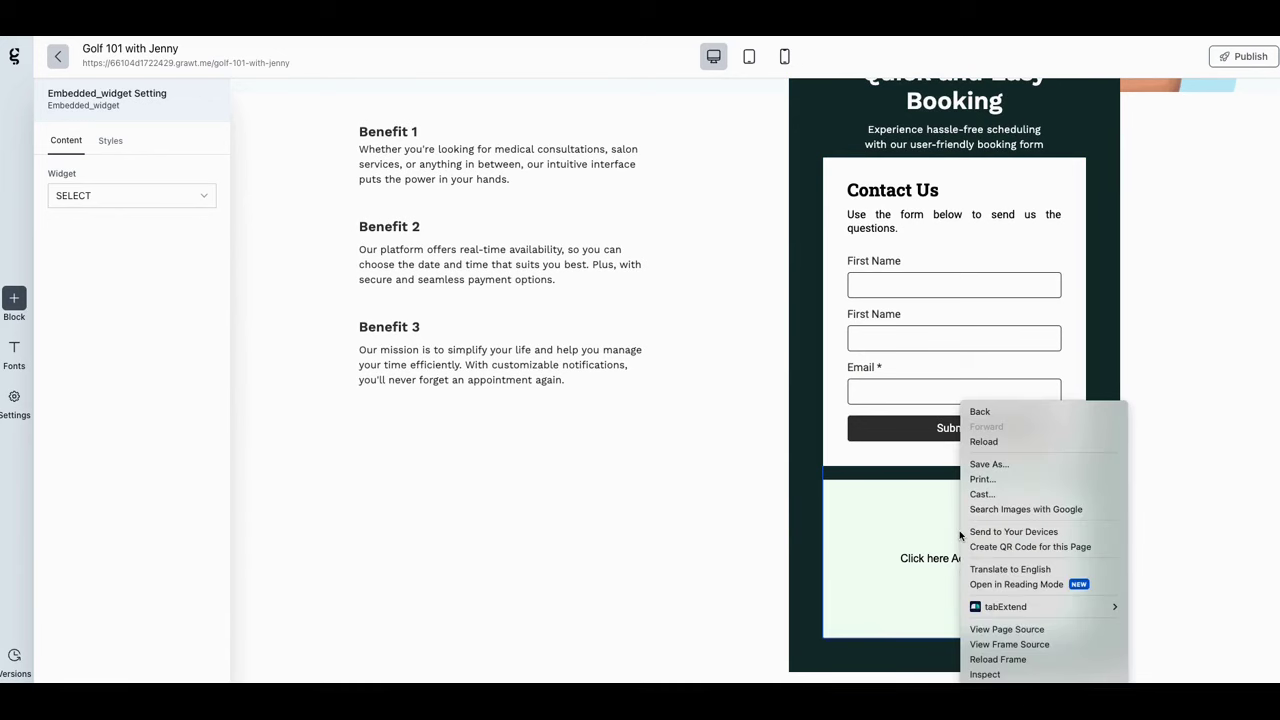
{"action": "left_click", "coordinate": [922, 536]}
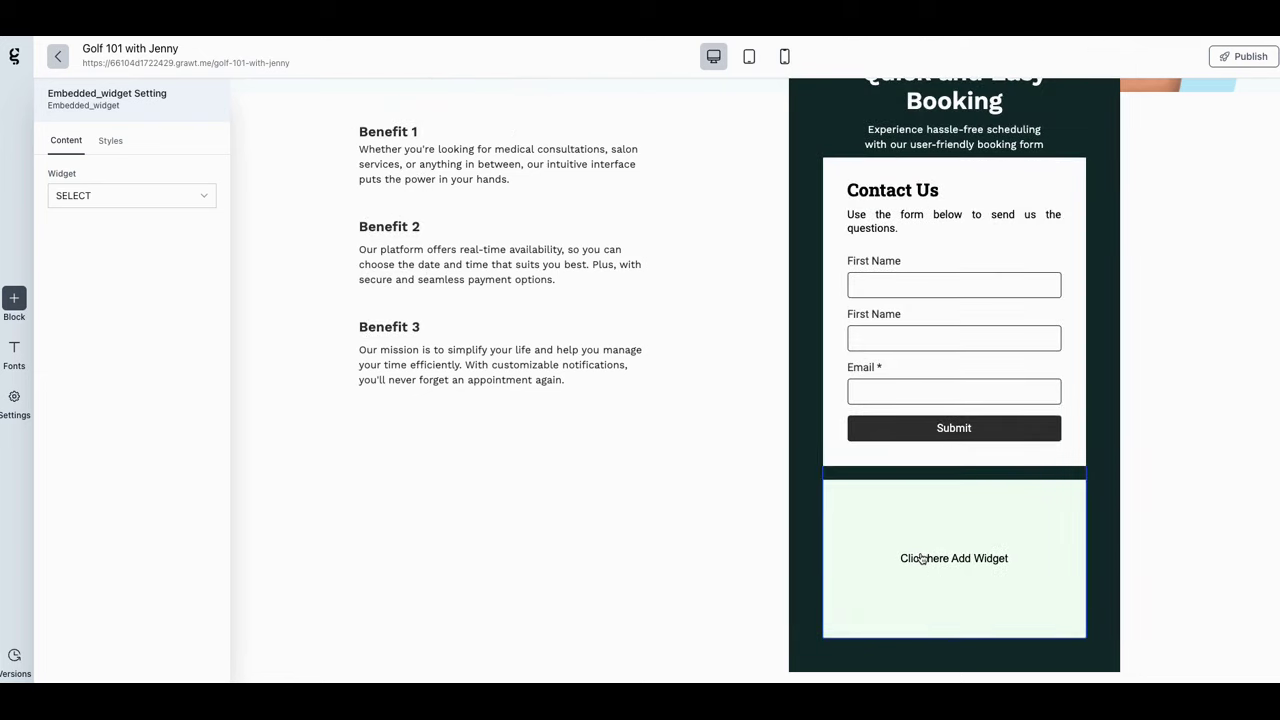
{"action": "scroll", "coordinate": [914, 554], "scroll_direction": "down", "scroll_amount": 3}
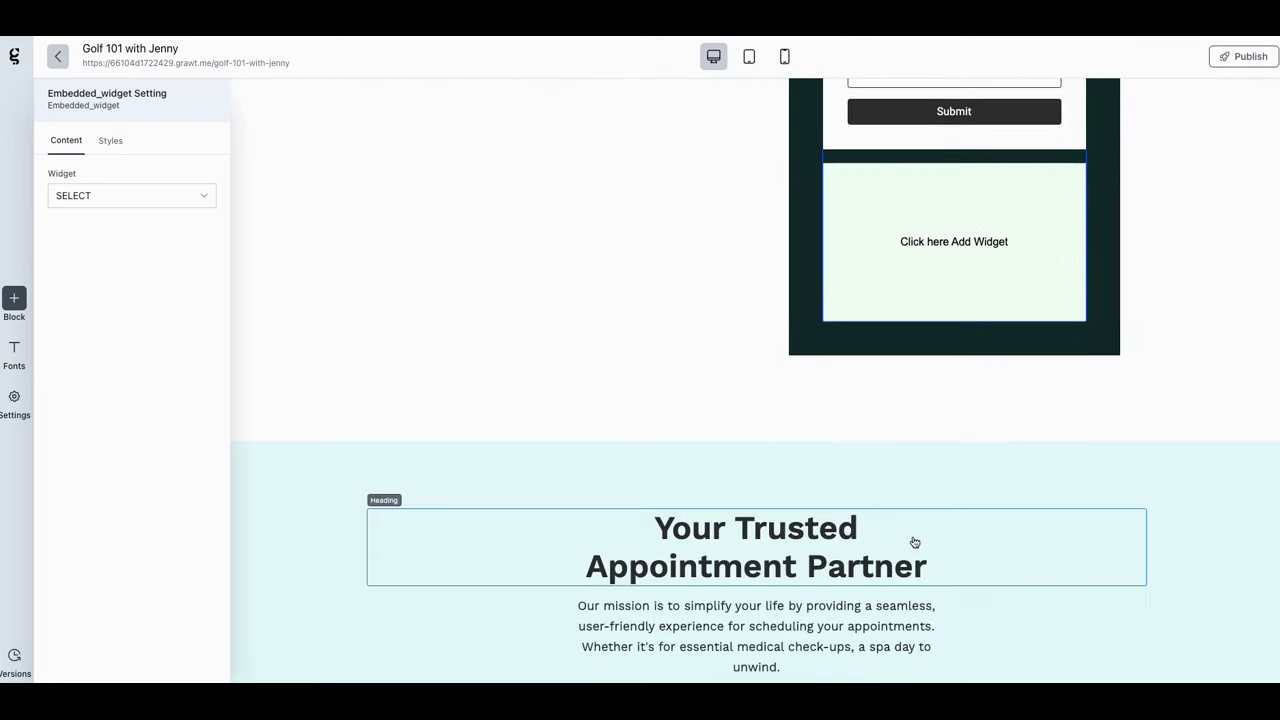
{"action": "scroll", "coordinate": [914, 540], "scroll_direction": "up", "scroll_amount": 2}
{"action": "scroll", "coordinate": [912, 485], "scroll_direction": "up", "scroll_amount": 2}
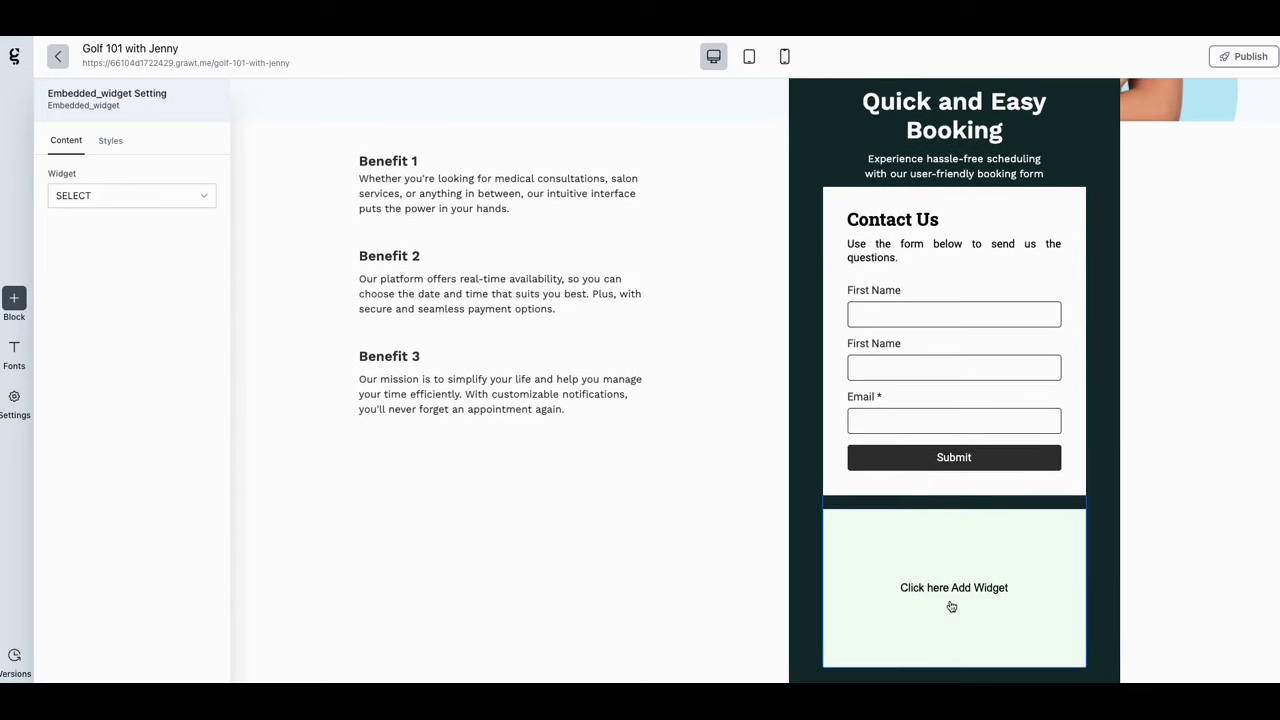
{"action": "scroll", "coordinate": [952, 606], "scroll_direction": "down", "scroll_amount": 1}
{"action": "scroll", "coordinate": [950, 600], "scroll_direction": "down", "scroll_amount": 2}
{"action": "scroll", "coordinate": [942, 588], "scroll_direction": "down", "scroll_amount": 2}
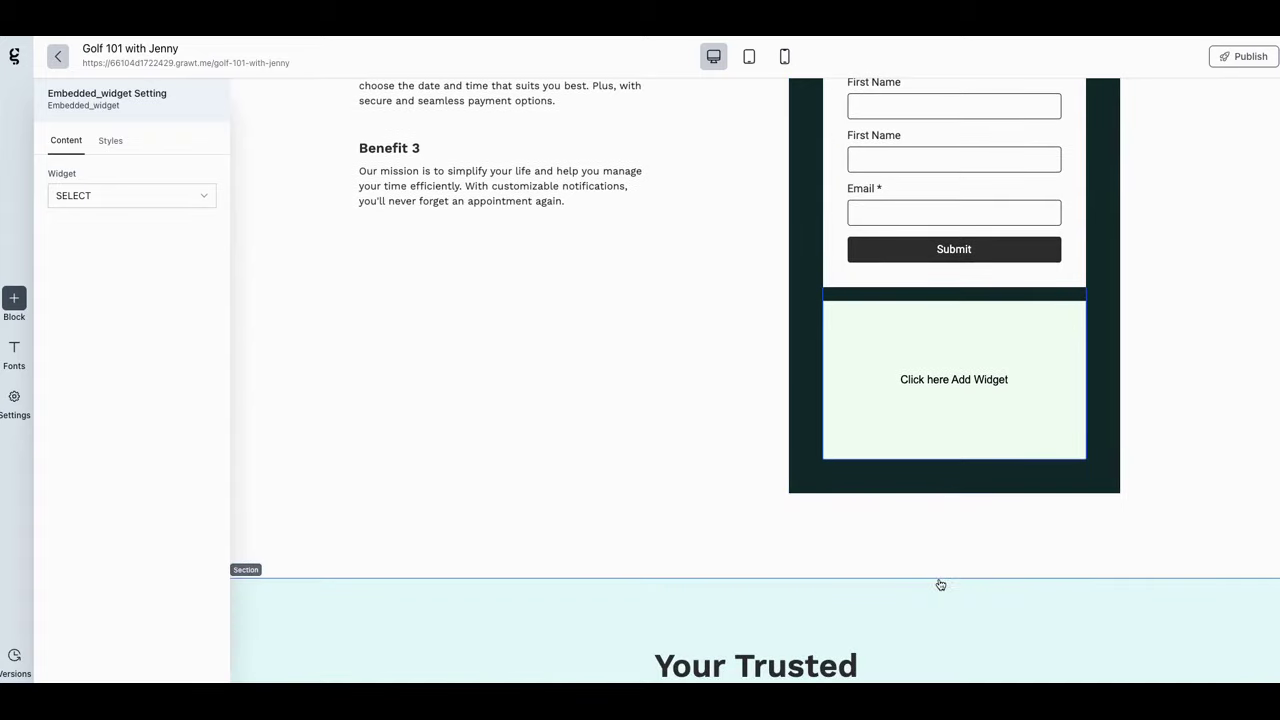
{"action": "scroll", "coordinate": [946, 520], "scroll_direction": "up", "scroll_amount": 2}
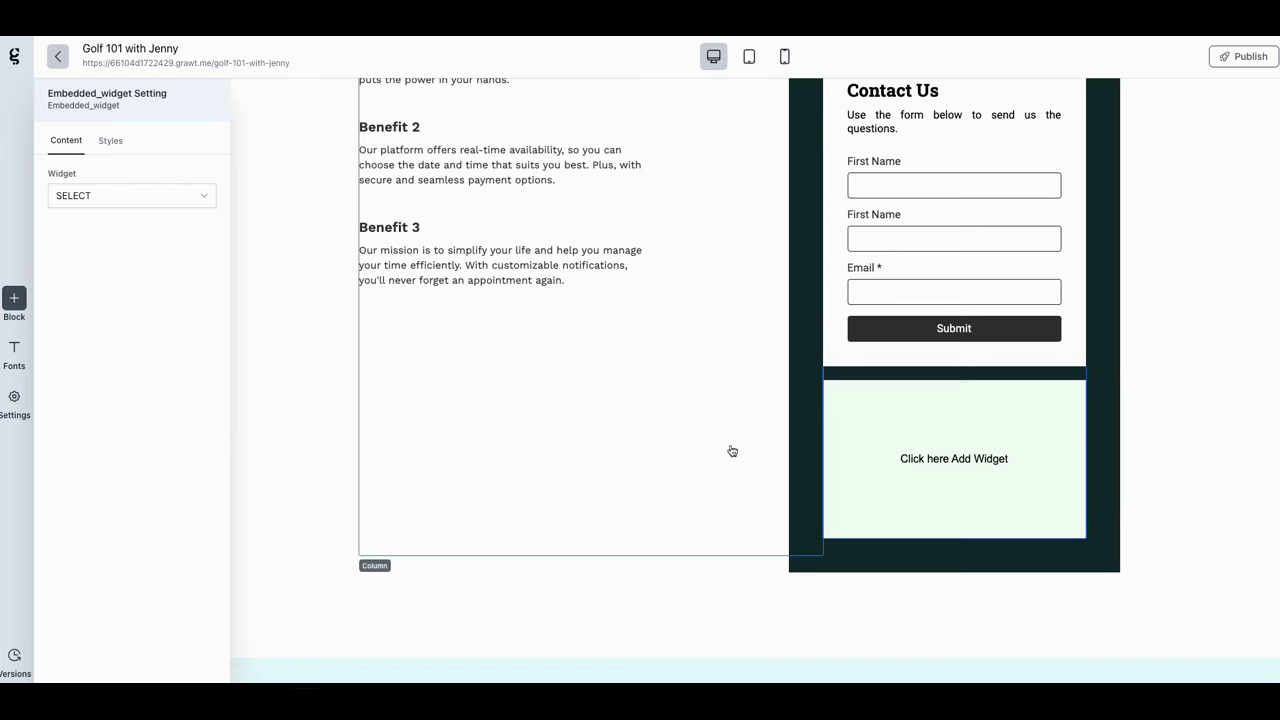
{"action": "scroll", "coordinate": [887, 495], "scroll_direction": "up", "scroll_amount": 4}
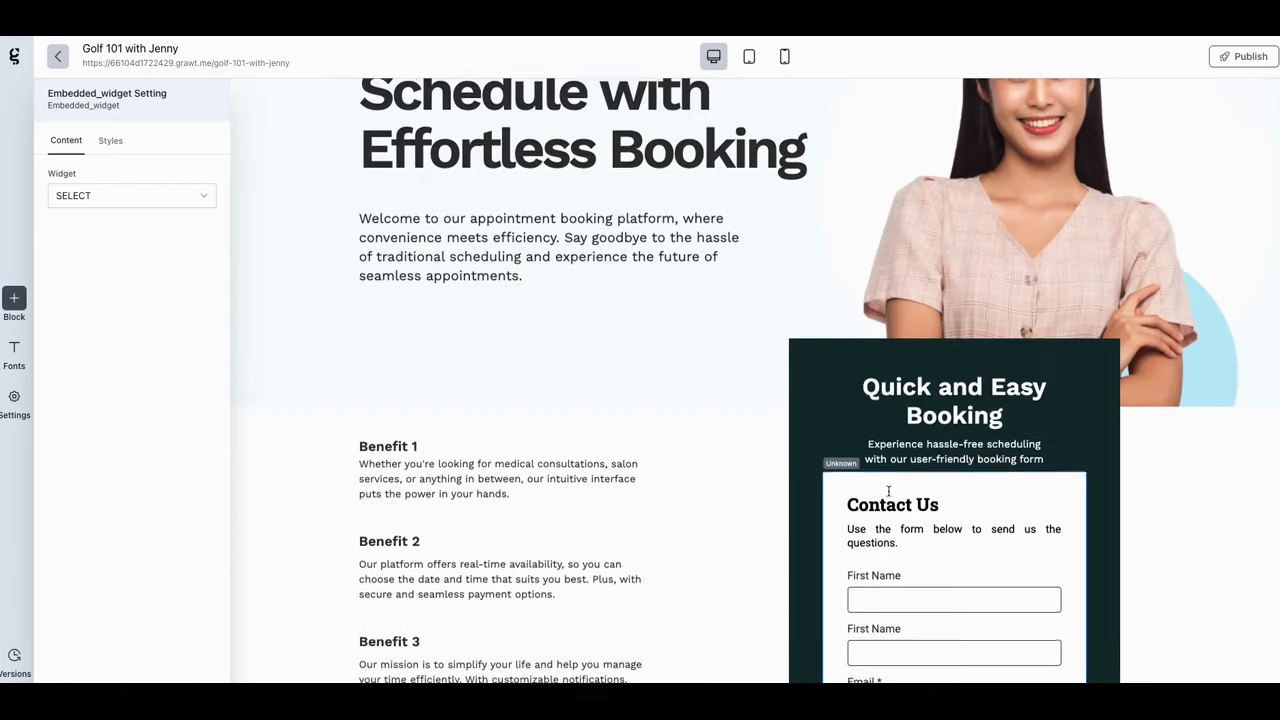
{"action": "scroll", "coordinate": [887, 495], "scroll_direction": "down", "scroll_amount": 3}
{"action": "scroll", "coordinate": [887, 495], "scroll_direction": "up", "scroll_amount": 5}
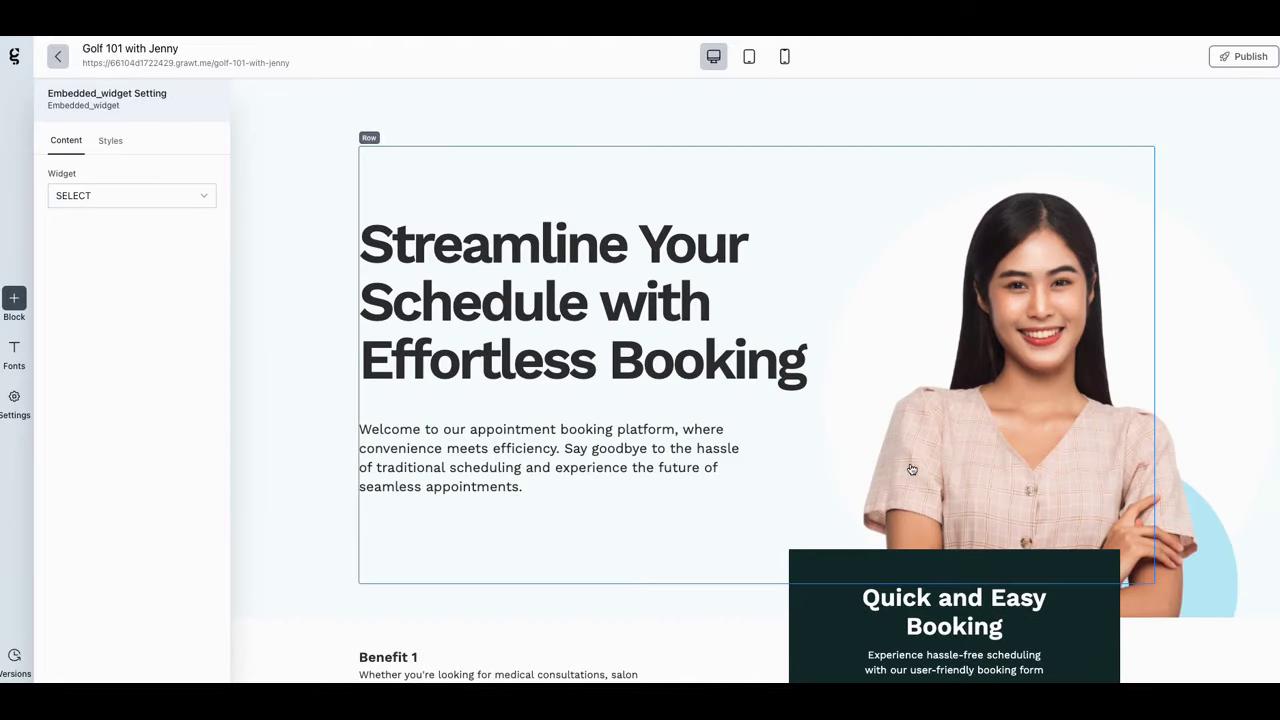
Step: Publish the landing page and open its live version at the booking form
{"action": "left_click", "coordinate": [1237, 58]}
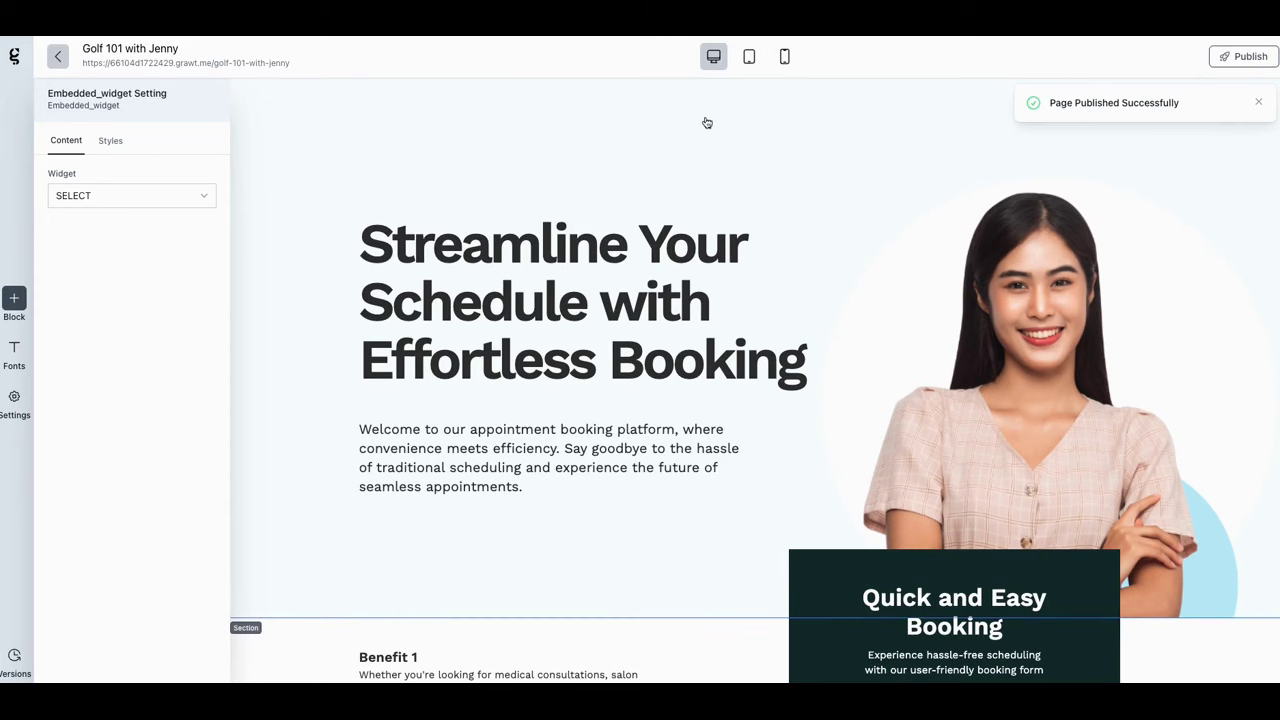
{"action": "left_click", "coordinate": [252, 63]}
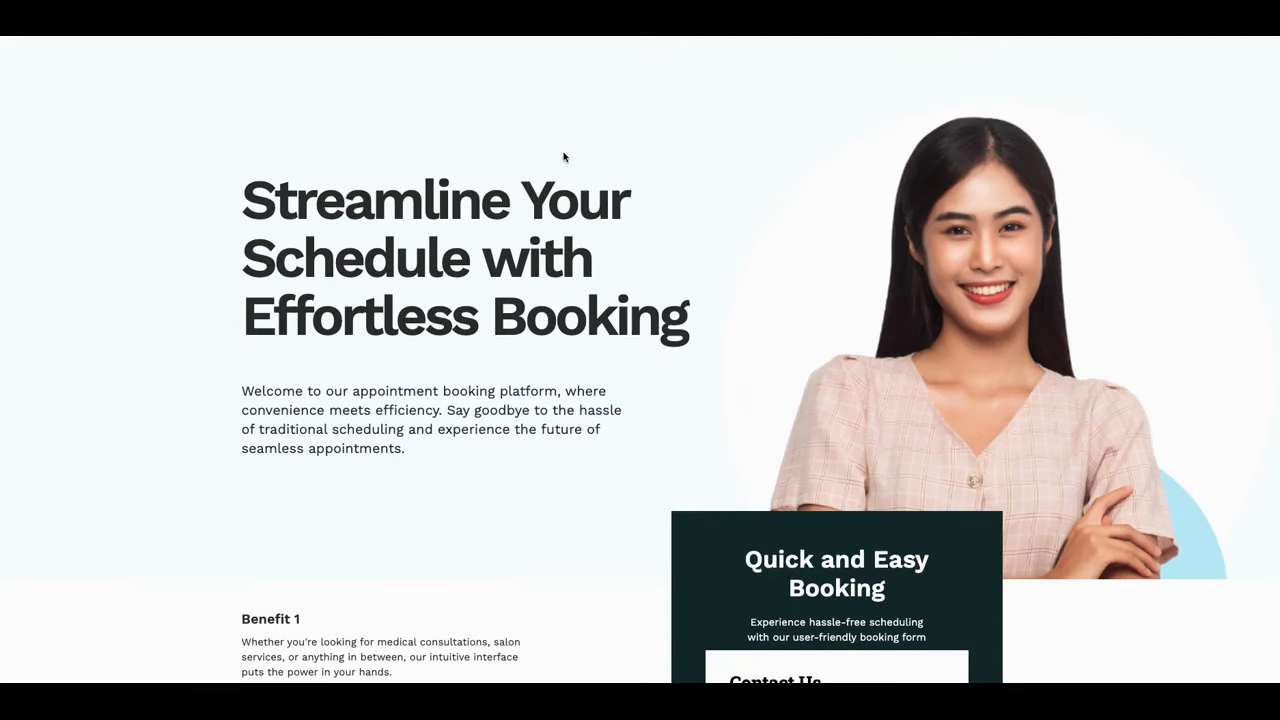
{"action": "scroll", "coordinate": [621, 188], "scroll_direction": "down", "scroll_amount": 2}
{"action": "scroll", "coordinate": [621, 188], "scroll_direction": "down", "scroll_amount": 2}
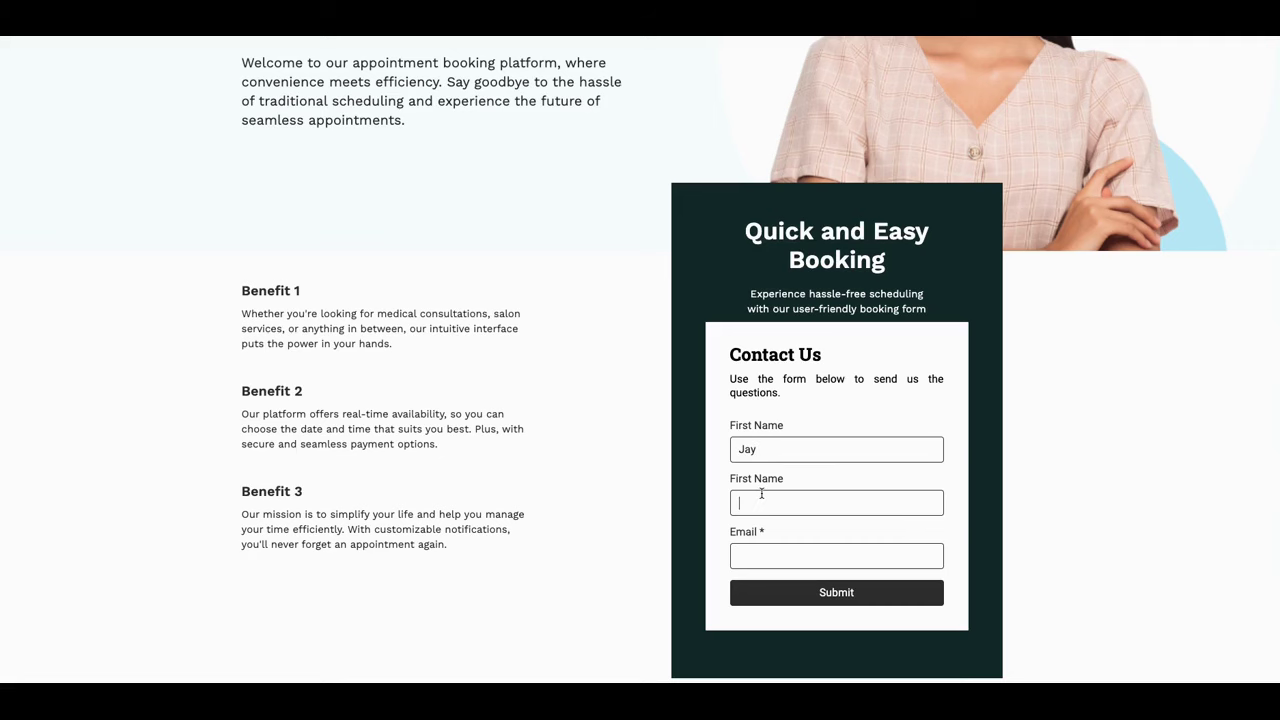
Step: Fill in the live page's contact form with test names and an e-mail address, and submit it
{"action": "type", "text": "Je"}
{"action": "type", "text": "234.com"}
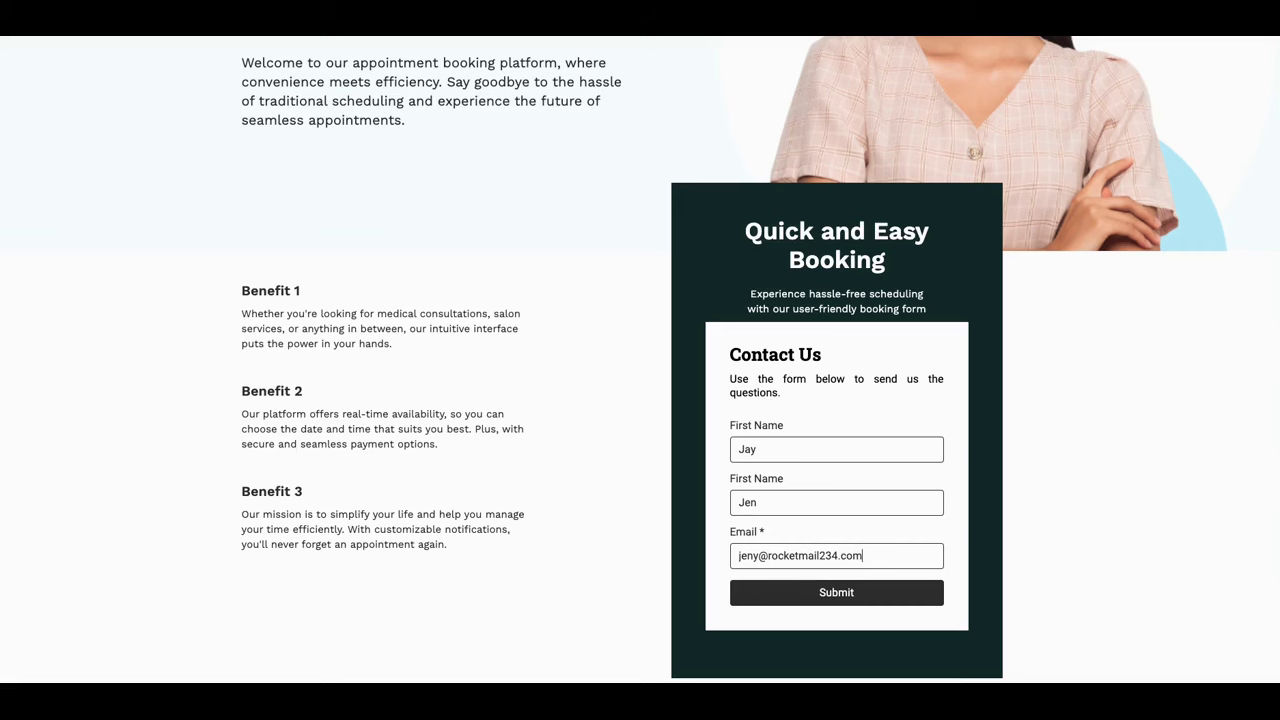
{"action": "left_click", "coordinate": [825, 597]}
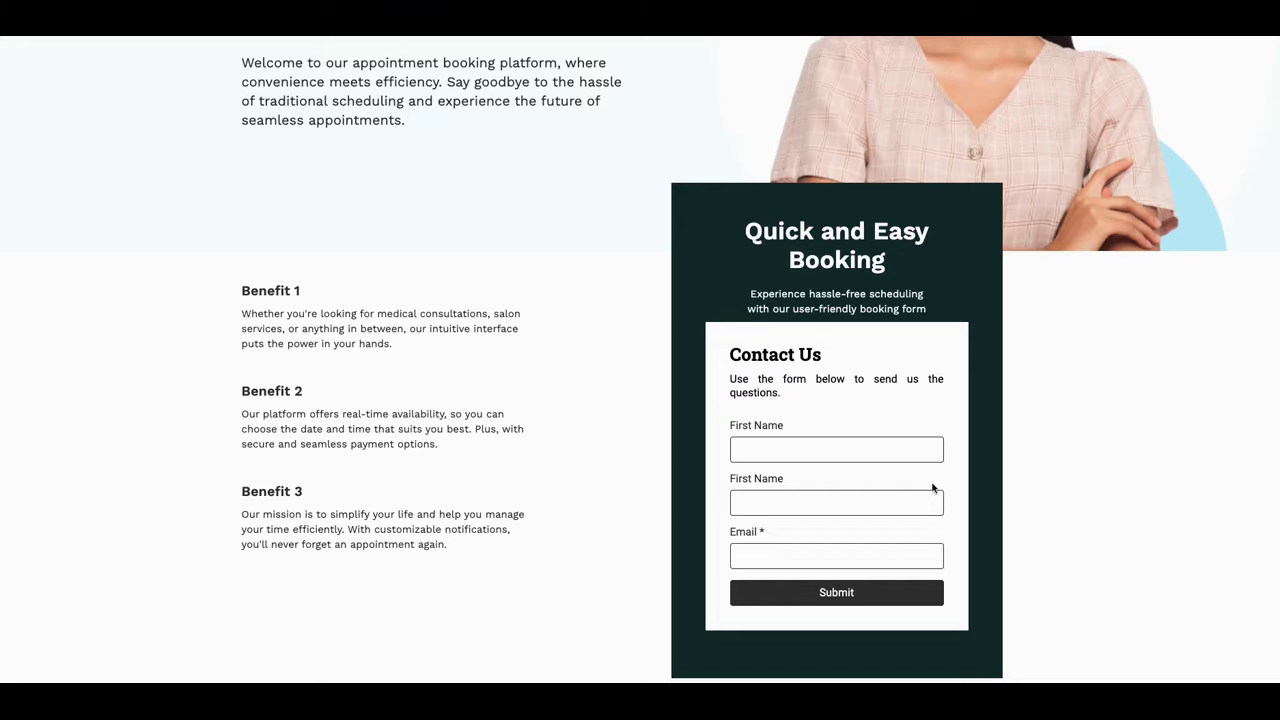
Step: Return to the page editor, exit it and open the leads list to check the form submission
{"action": "scroll", "coordinate": [932, 488], "scroll_direction": "down", "scroll_amount": 2}
{"action": "scroll", "coordinate": [931, 486], "scroll_direction": "up", "scroll_amount": 4}
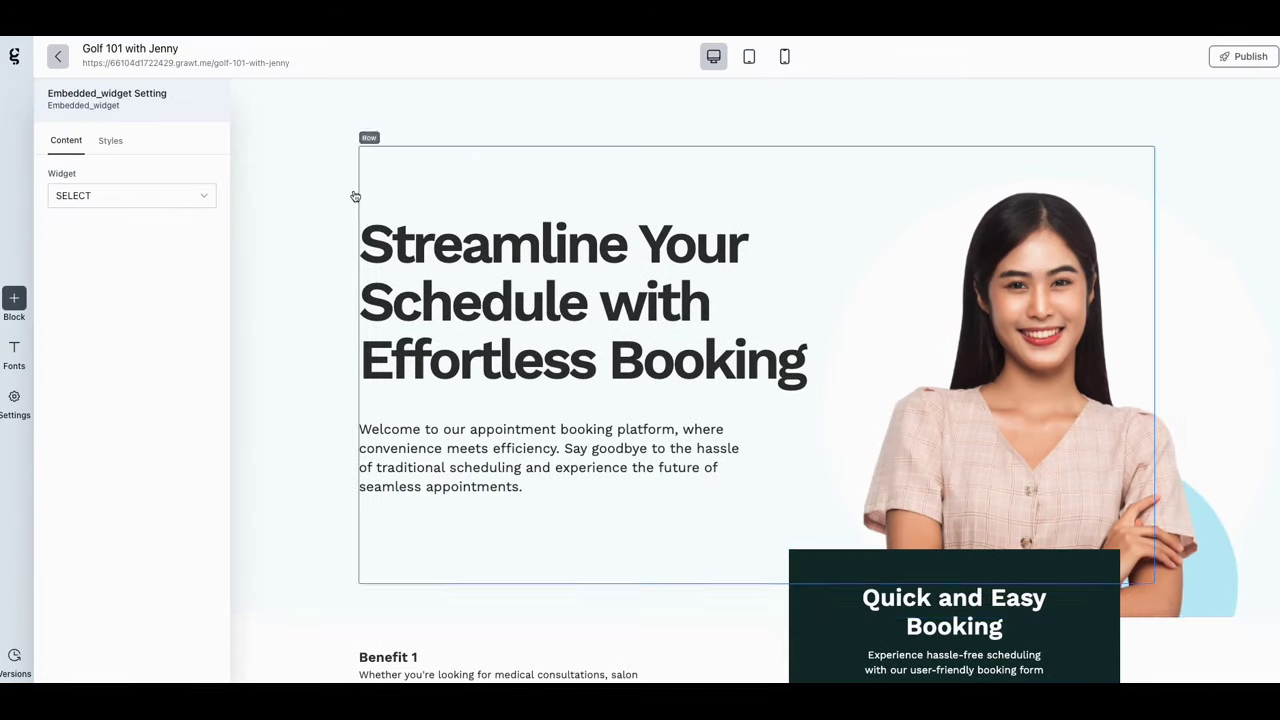
{"action": "left_click", "coordinate": [55, 57]}
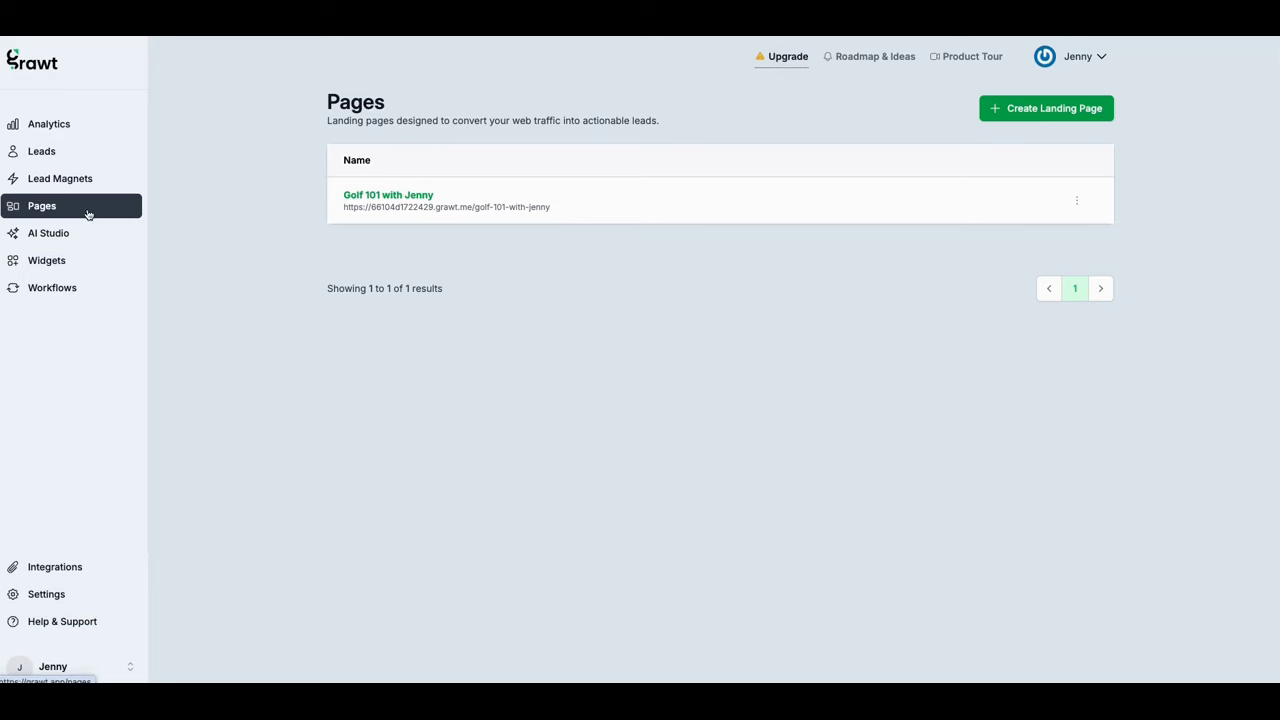
{"action": "left_click", "coordinate": [69, 163]}
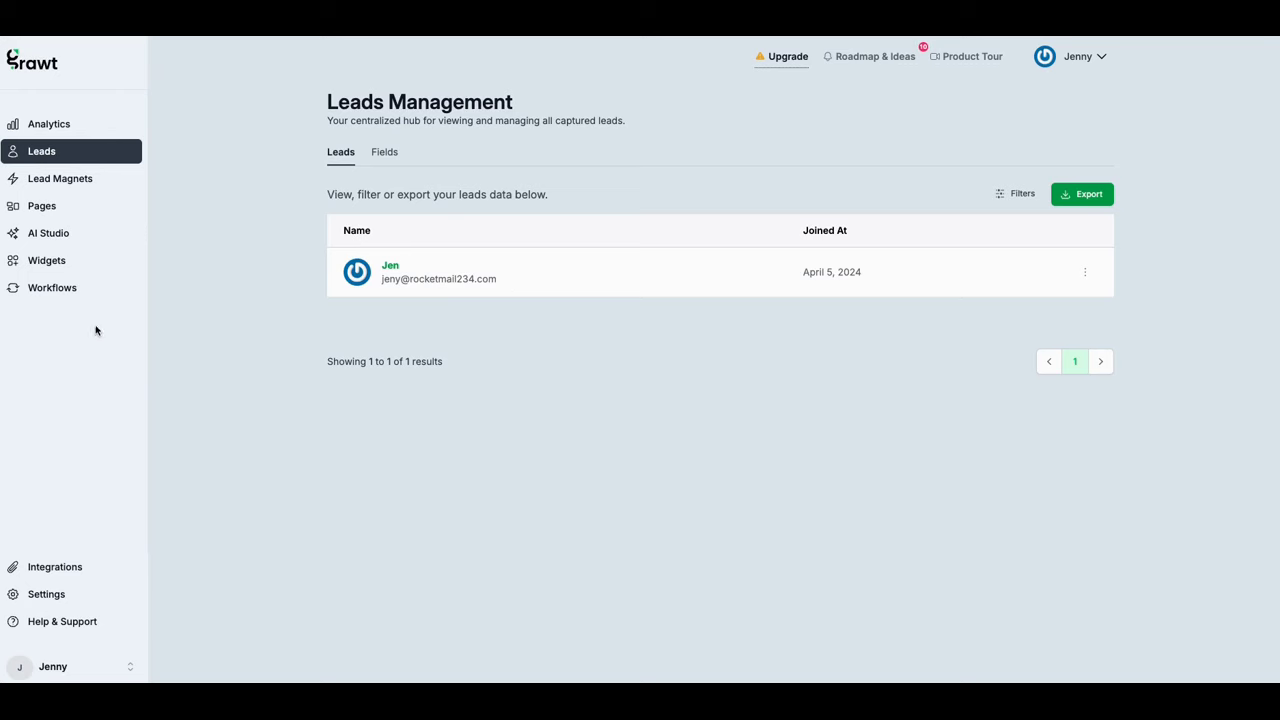
Step: Open the Quick WF workflow from the workflows list for editing
{"action": "left_click", "coordinate": [54, 290]}
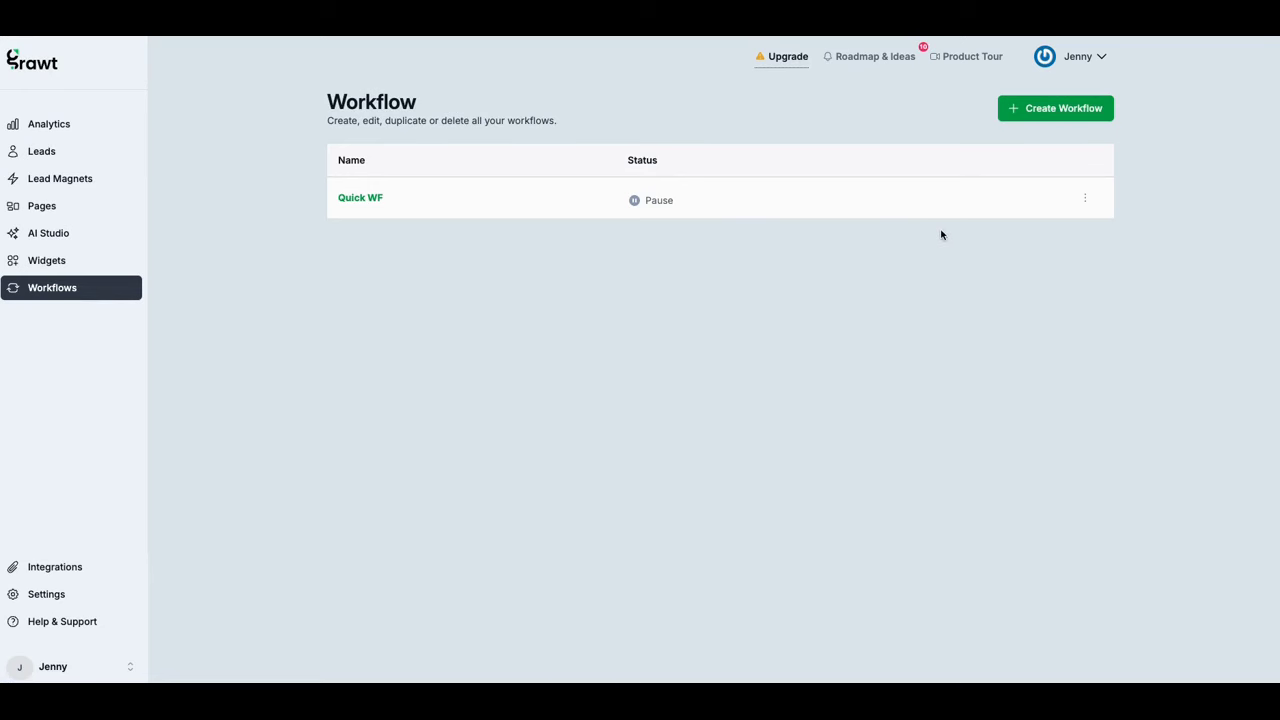
{"action": "left_click", "coordinate": [1085, 199]}
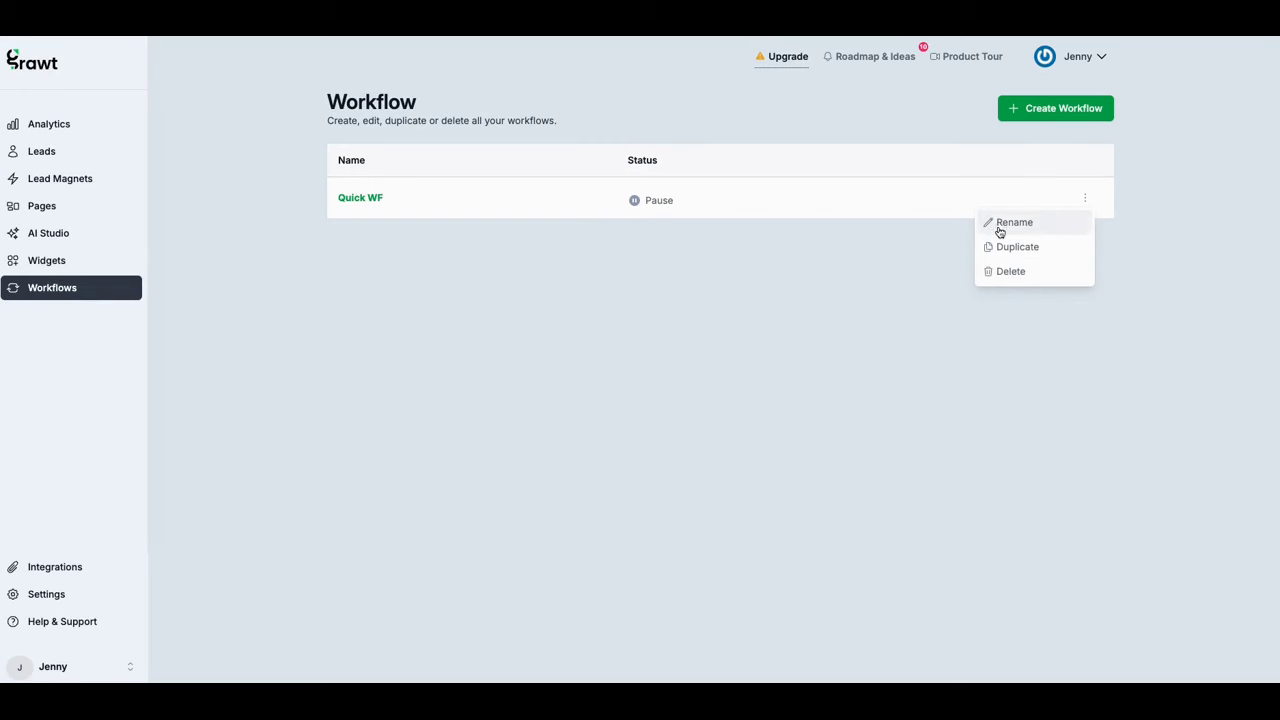
{"action": "left_click", "coordinate": [374, 205]}
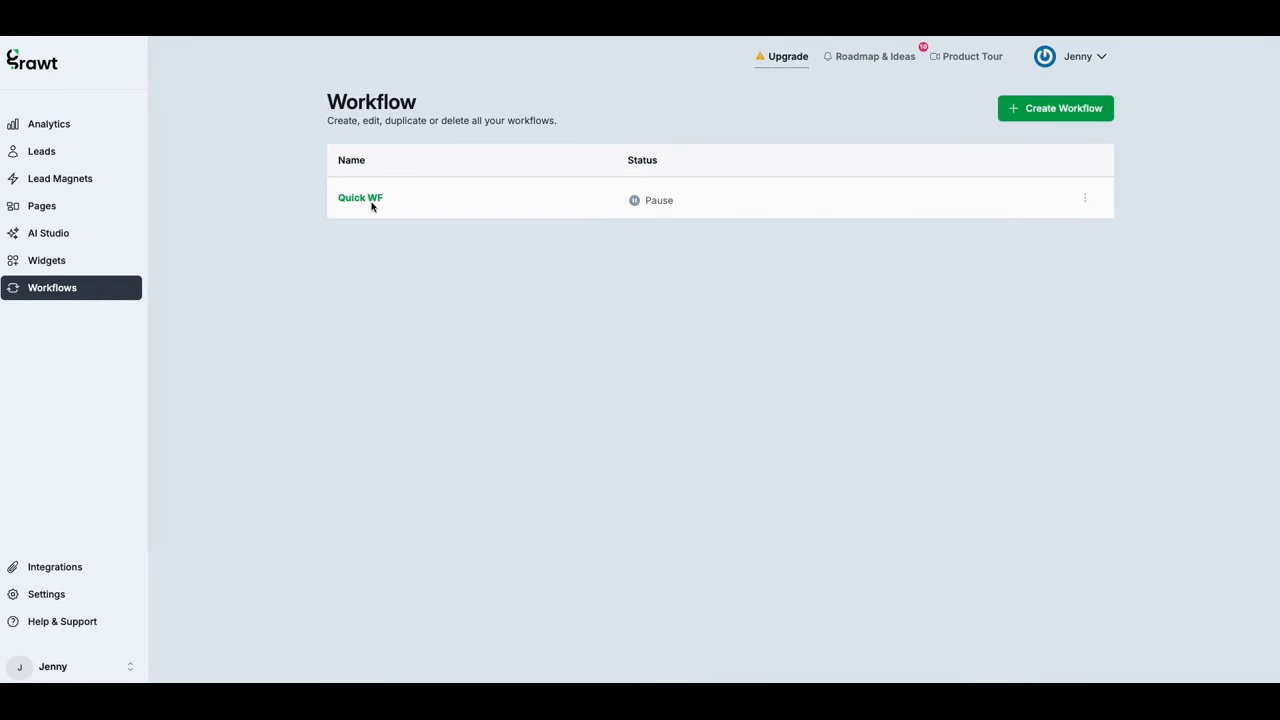
{"action": "left_click", "coordinate": [372, 203]}
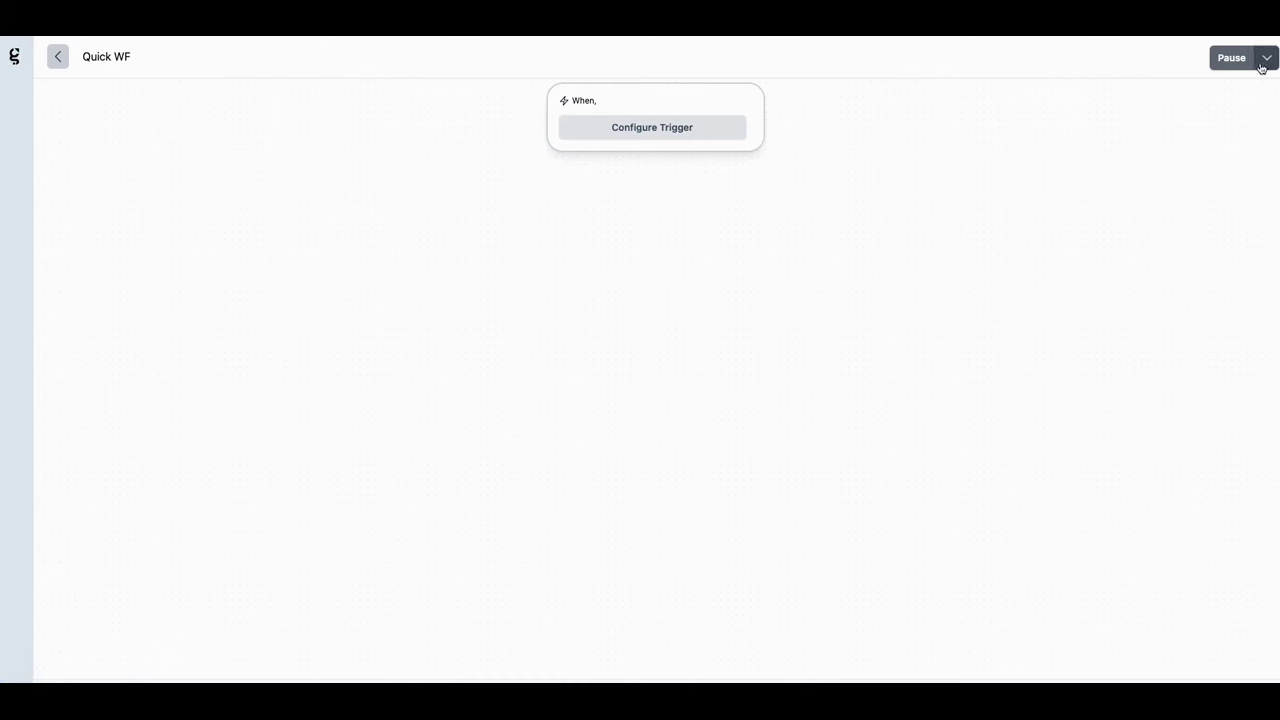
Step: Set the workflow's trigger to lead opt-ins through the Name Capture form
{"action": "left_click", "coordinate": [637, 132]}
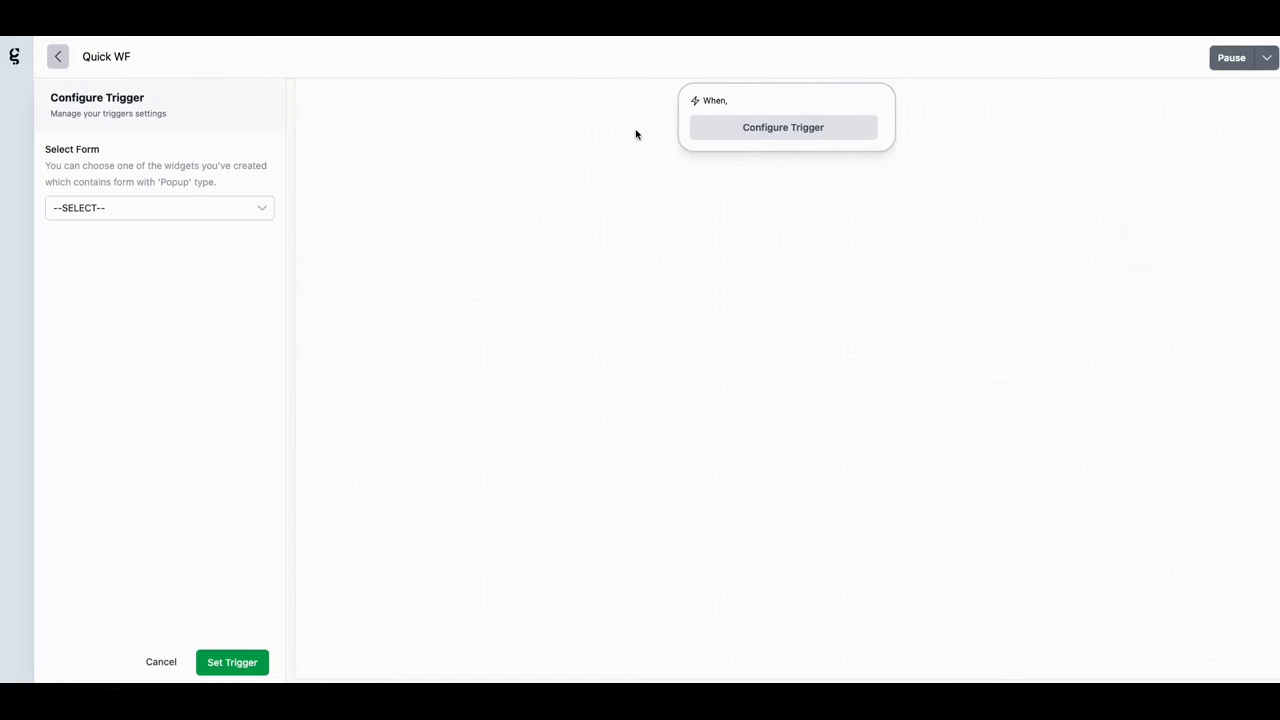
{"action": "left_click", "coordinate": [186, 208]}
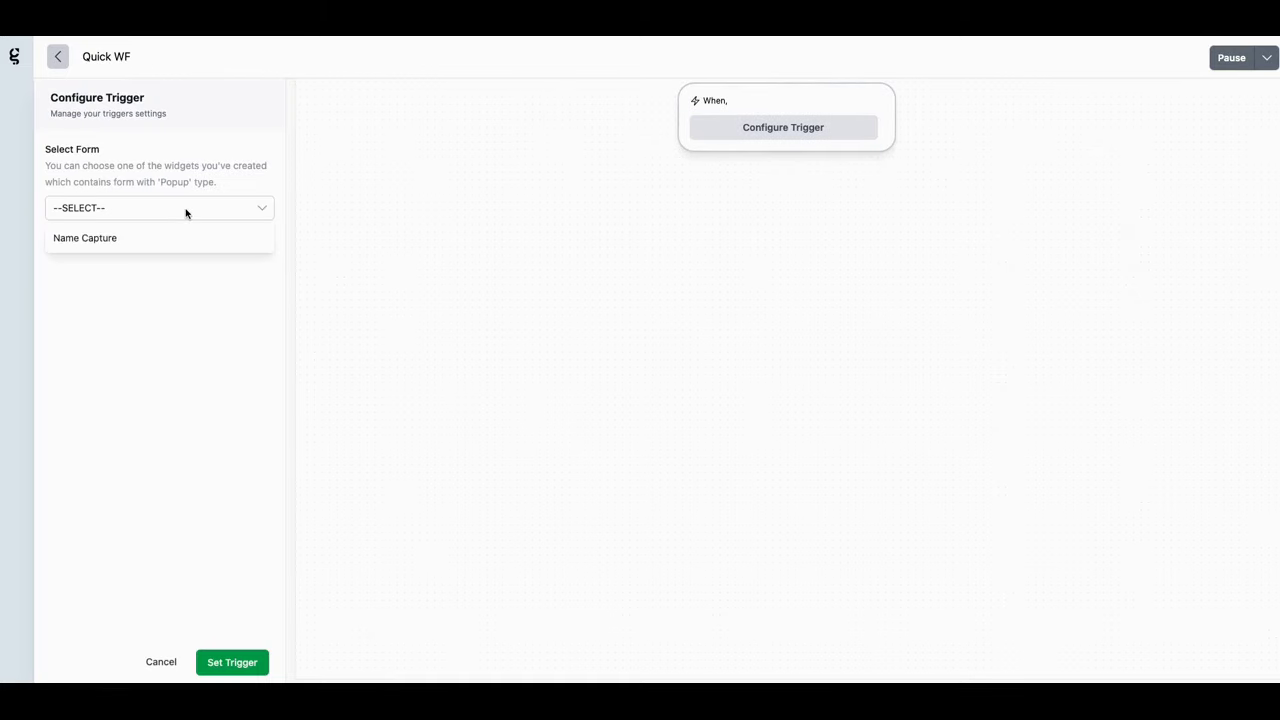
{"action": "left_click", "coordinate": [157, 238]}
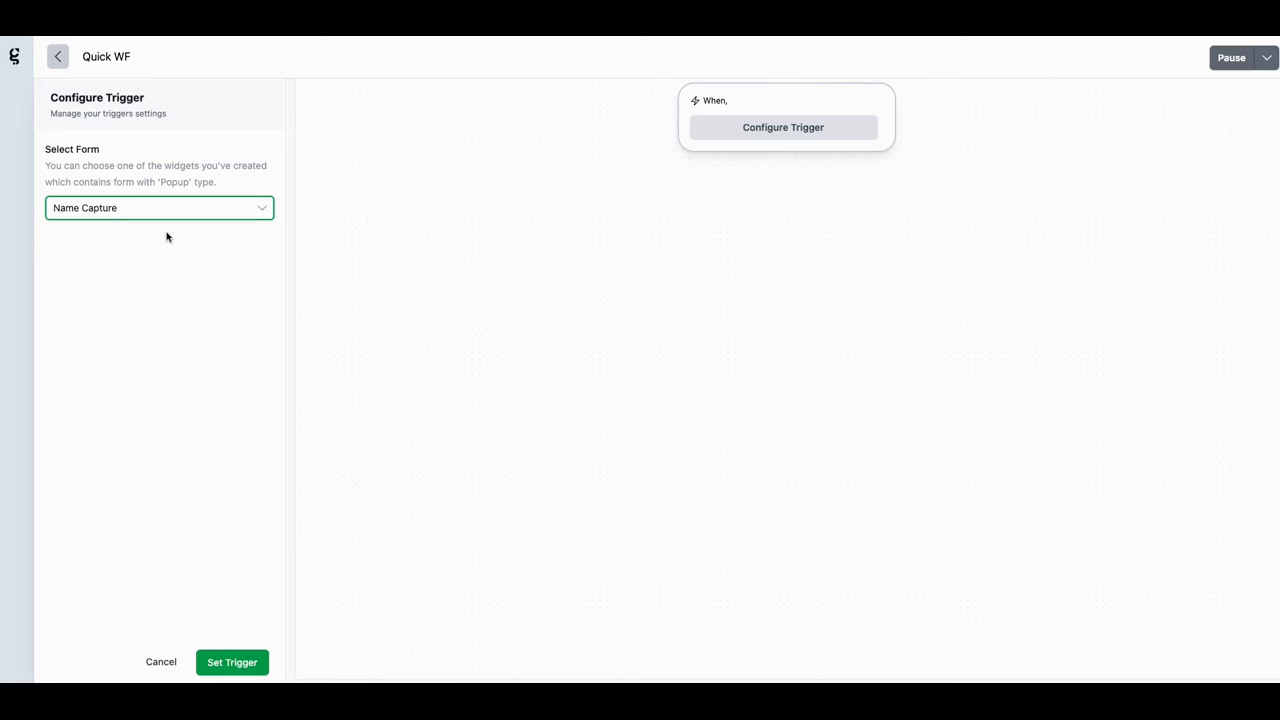
{"action": "left_click", "coordinate": [779, 139]}
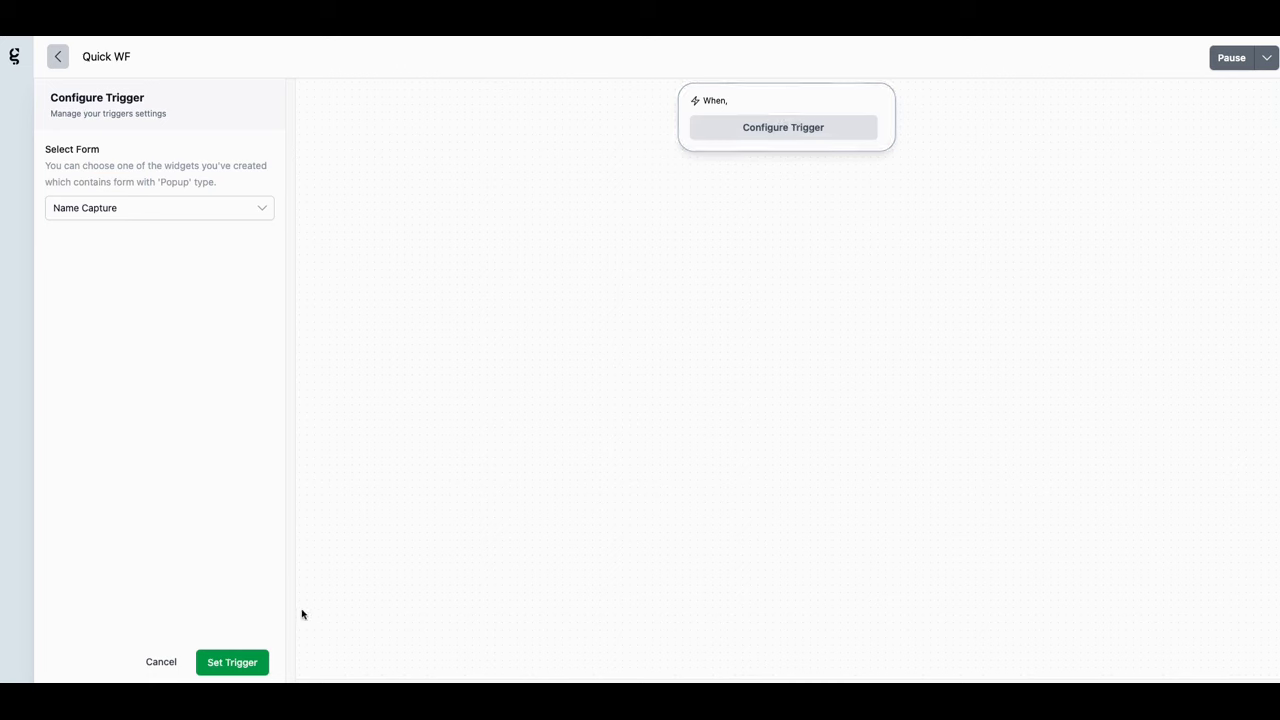
{"action": "left_click", "coordinate": [253, 662]}
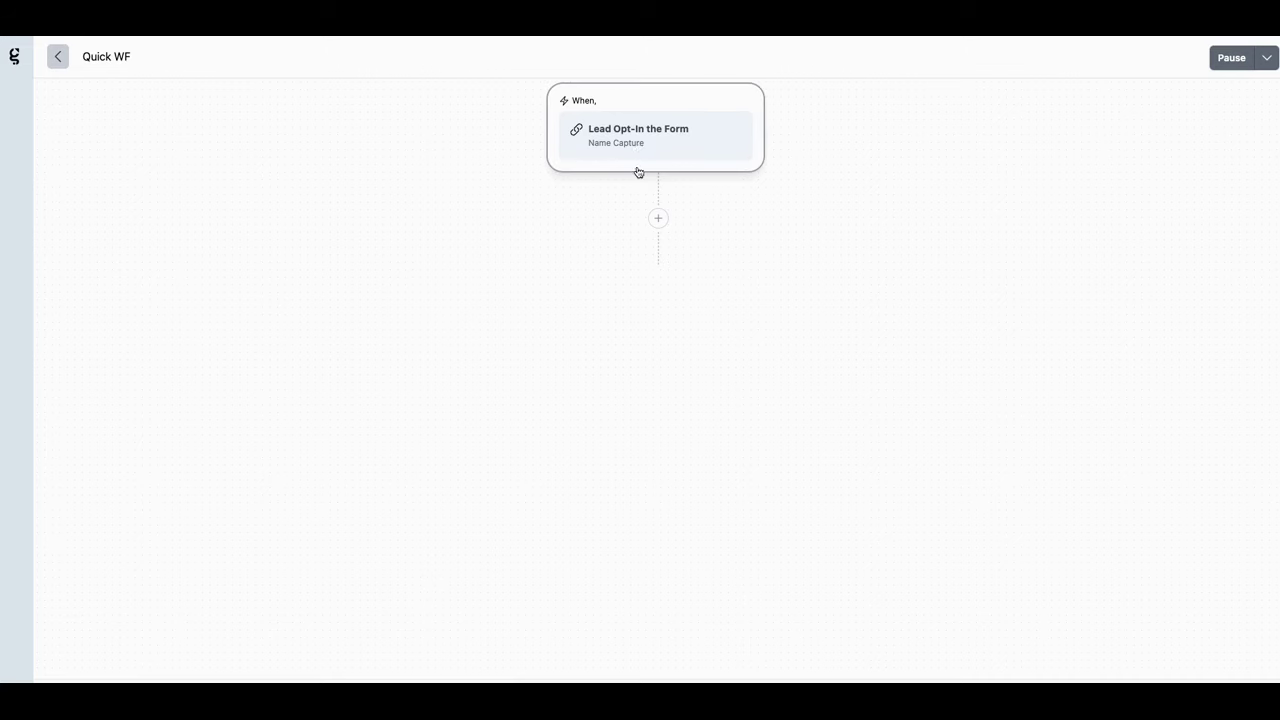
Step: Add a Send Email action after the trigger with subject "Thanks" and body "Thank you for signing up", and save it
{"action": "left_click", "coordinate": [658, 218]}
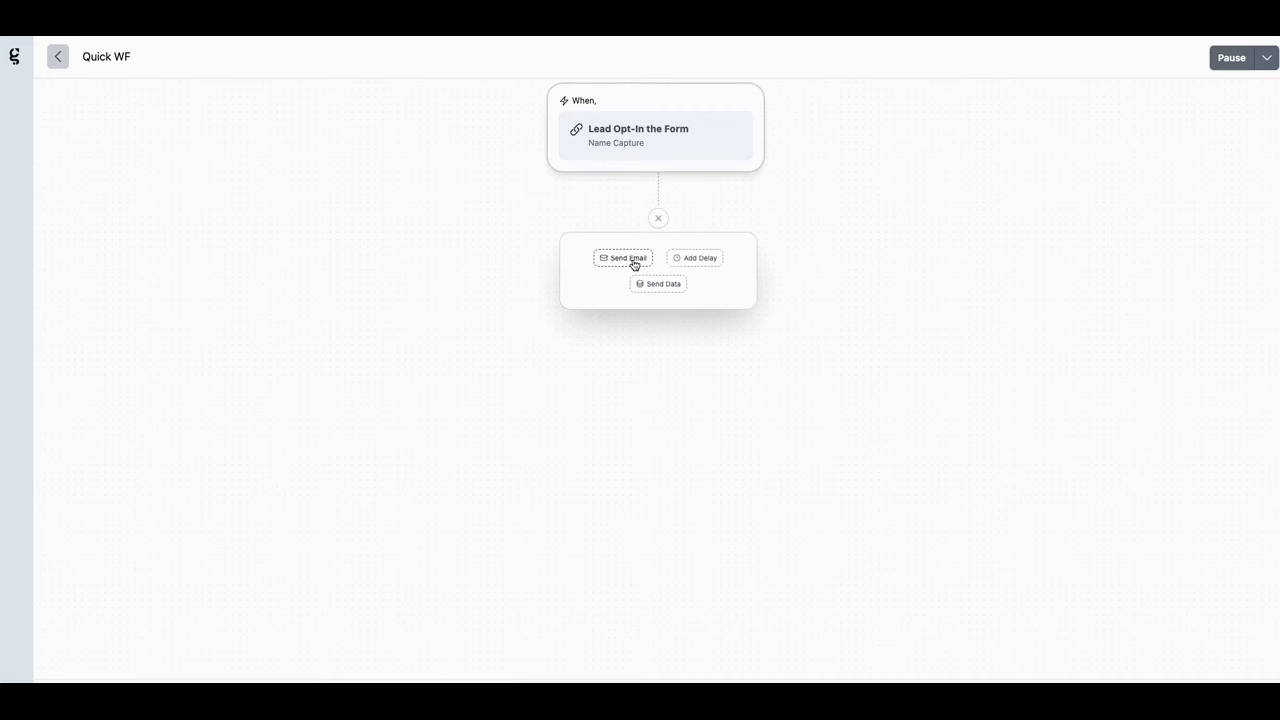
{"action": "left_click", "coordinate": [634, 262]}
{"action": "left_click", "coordinate": [646, 309]}
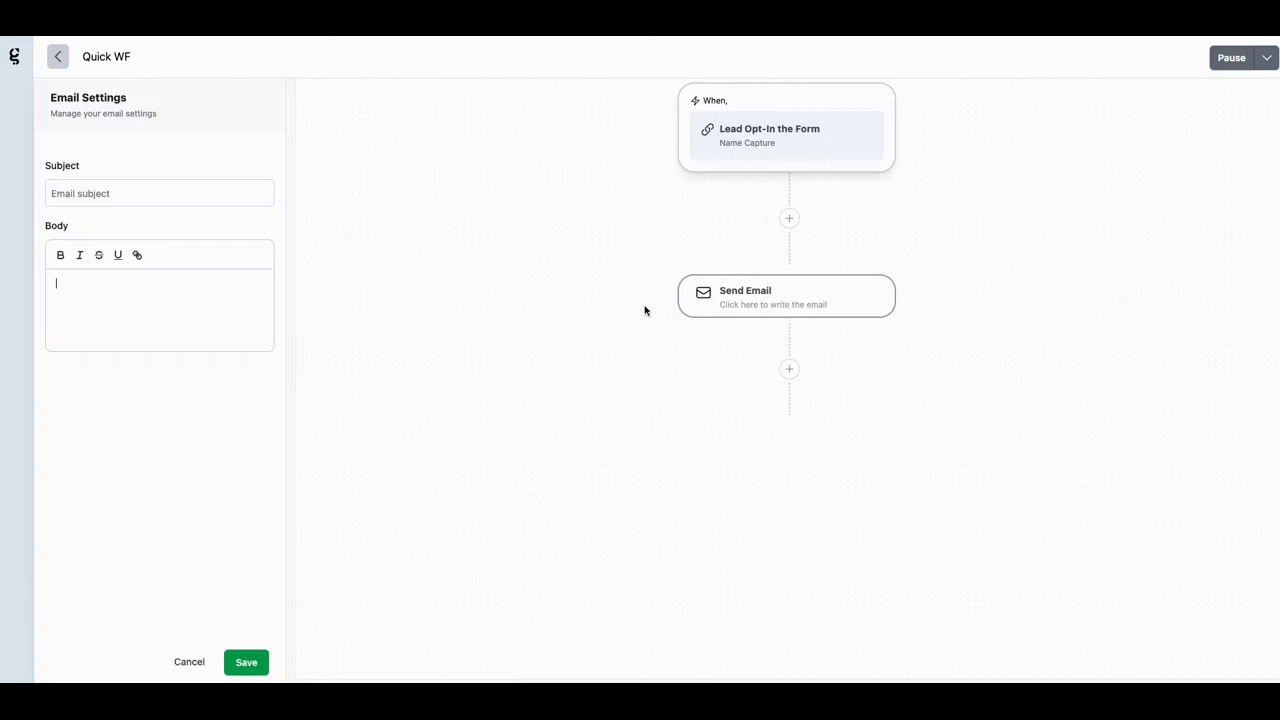
{"action": "left_click", "coordinate": [238, 196]}
{"action": "type", "text": "Thanks"}
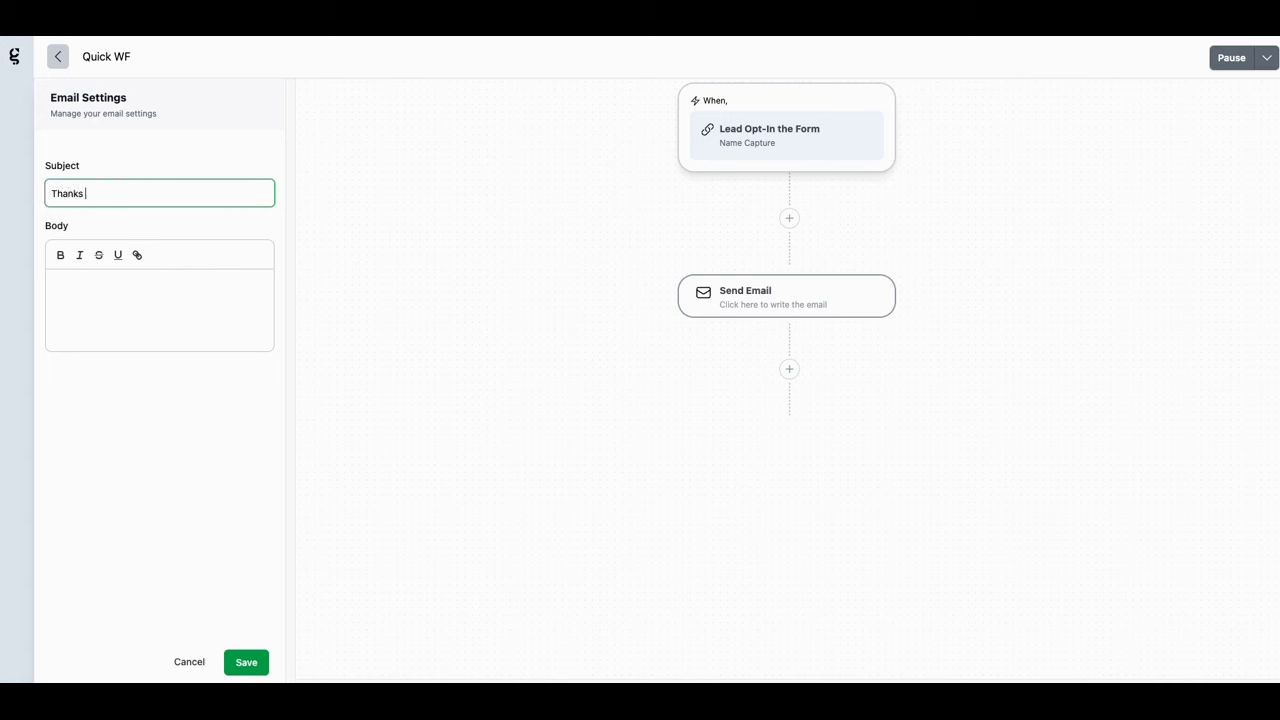
{"action": "left_click", "coordinate": [212, 282]}
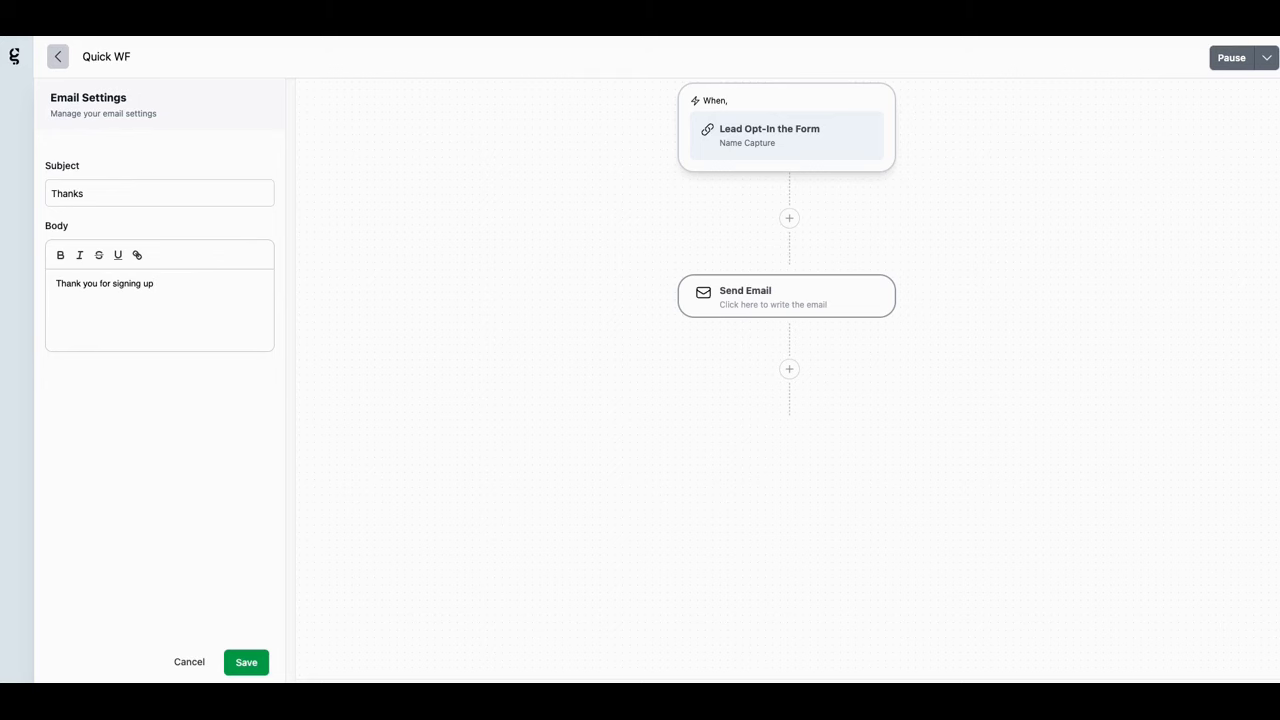
{"action": "left_click", "coordinate": [246, 662]}
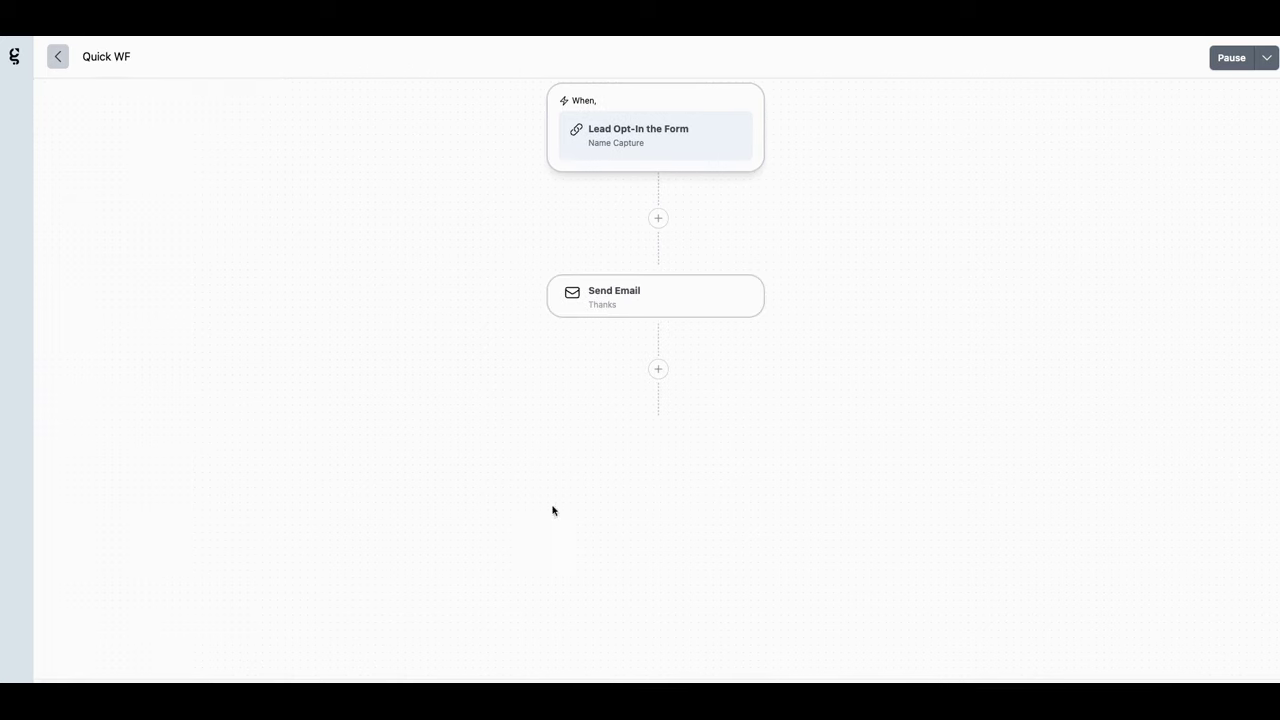
Step: Add a delay after the Thanks email and choose 1 hour in its delay settings
{"action": "left_click", "coordinate": [657, 370]}
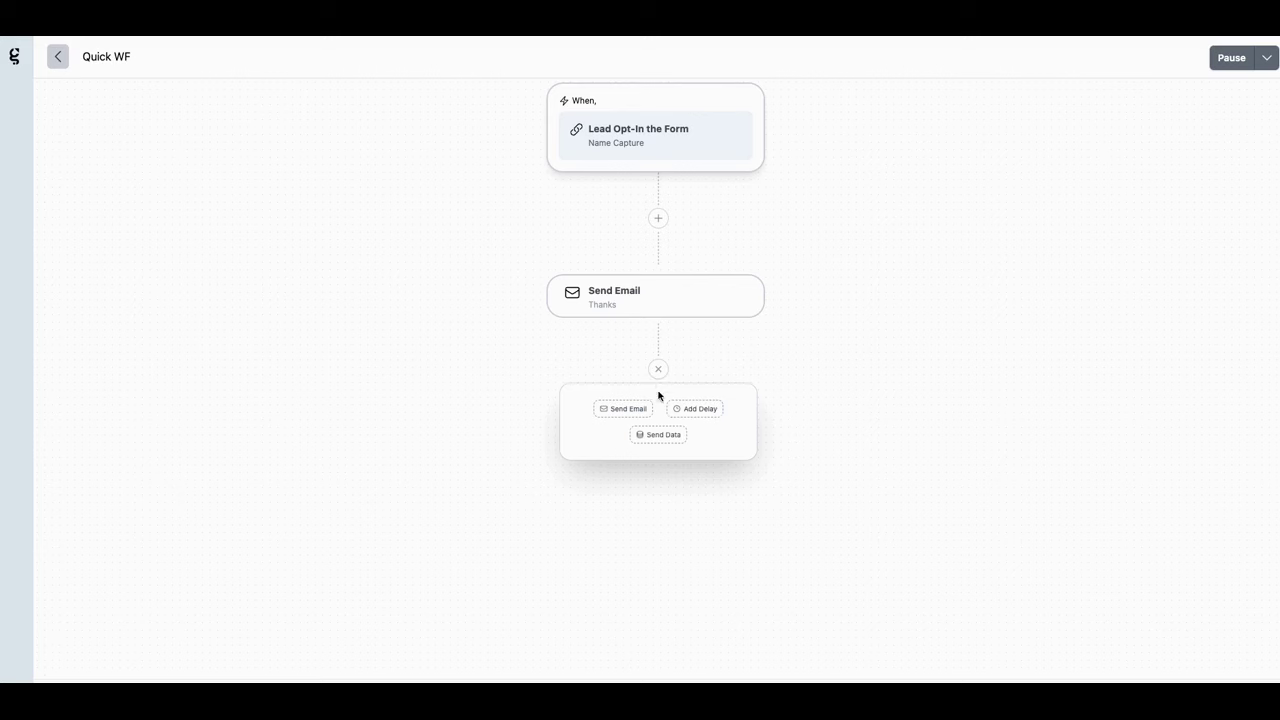
{"action": "left_click", "coordinate": [686, 409]}
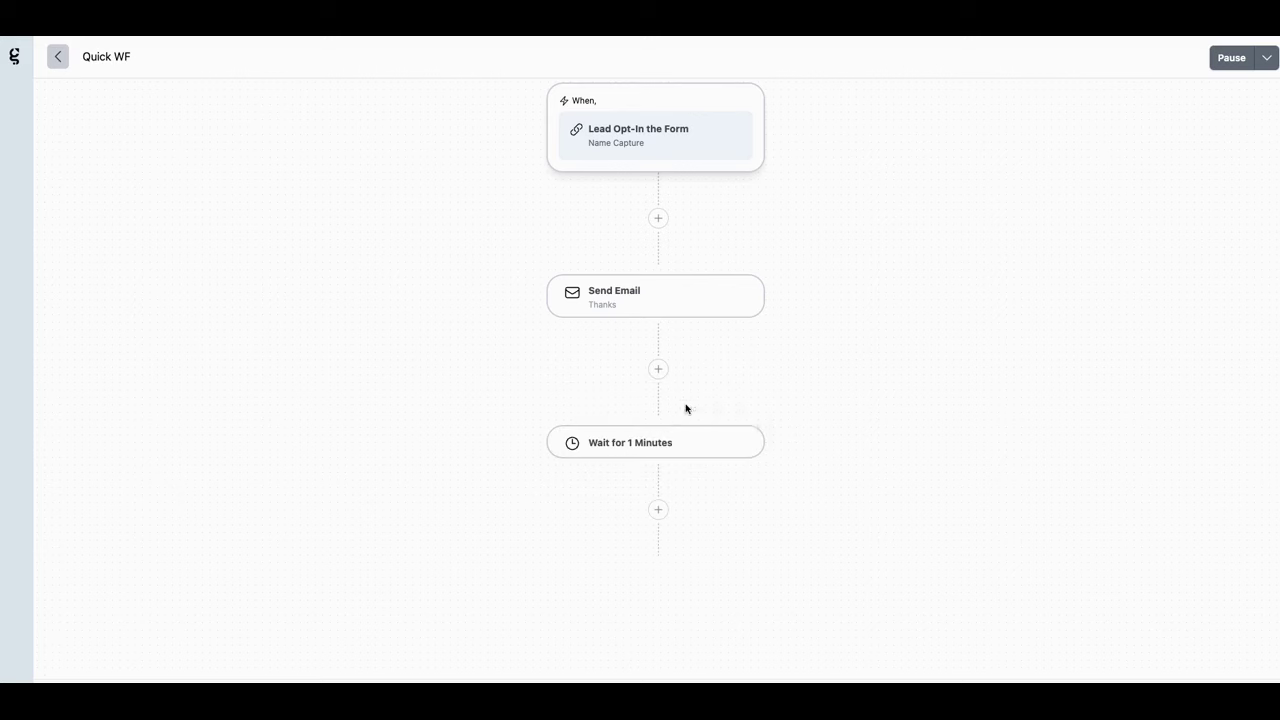
{"action": "left_click", "coordinate": [650, 446]}
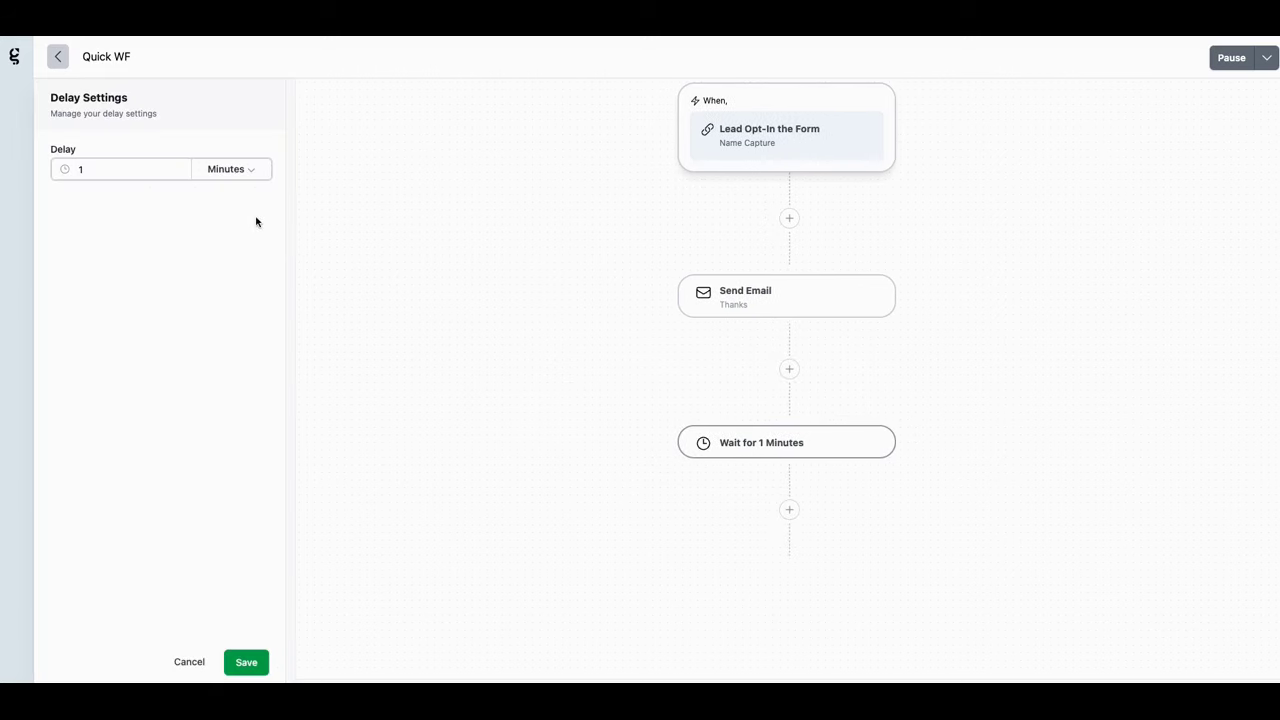
{"action": "left_click", "coordinate": [247, 170]}
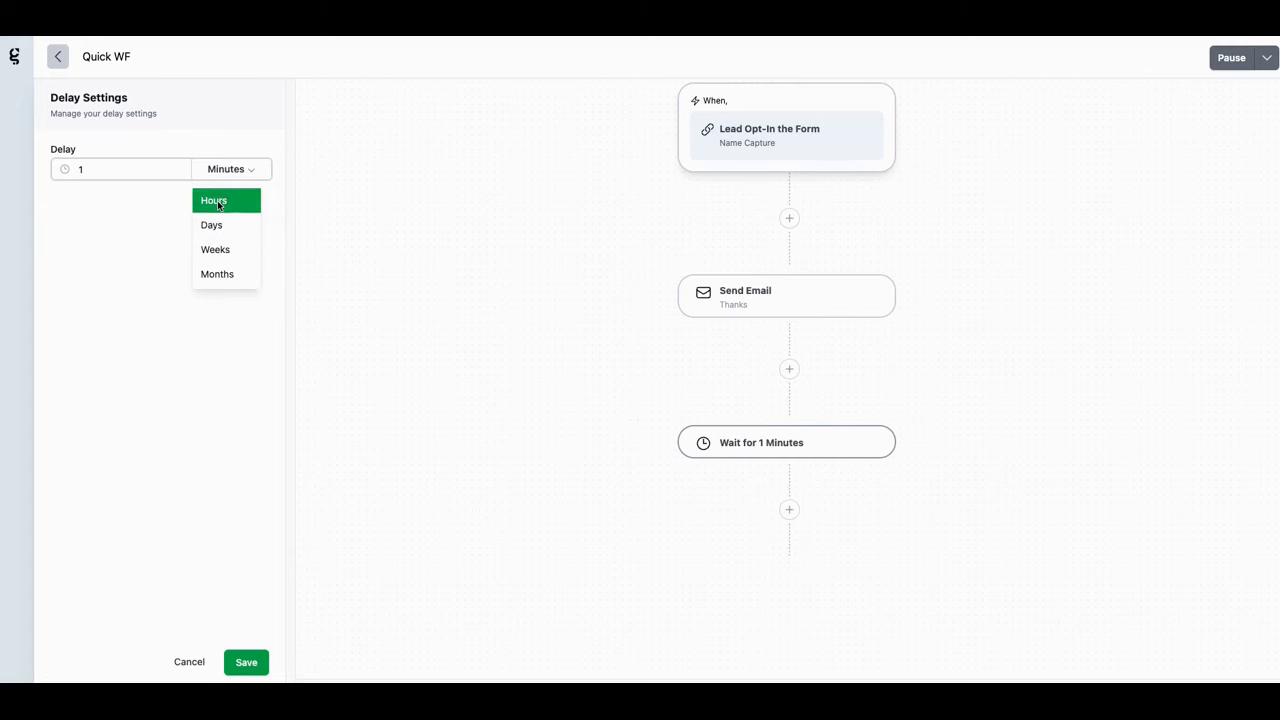
{"action": "left_click", "coordinate": [222, 200]}
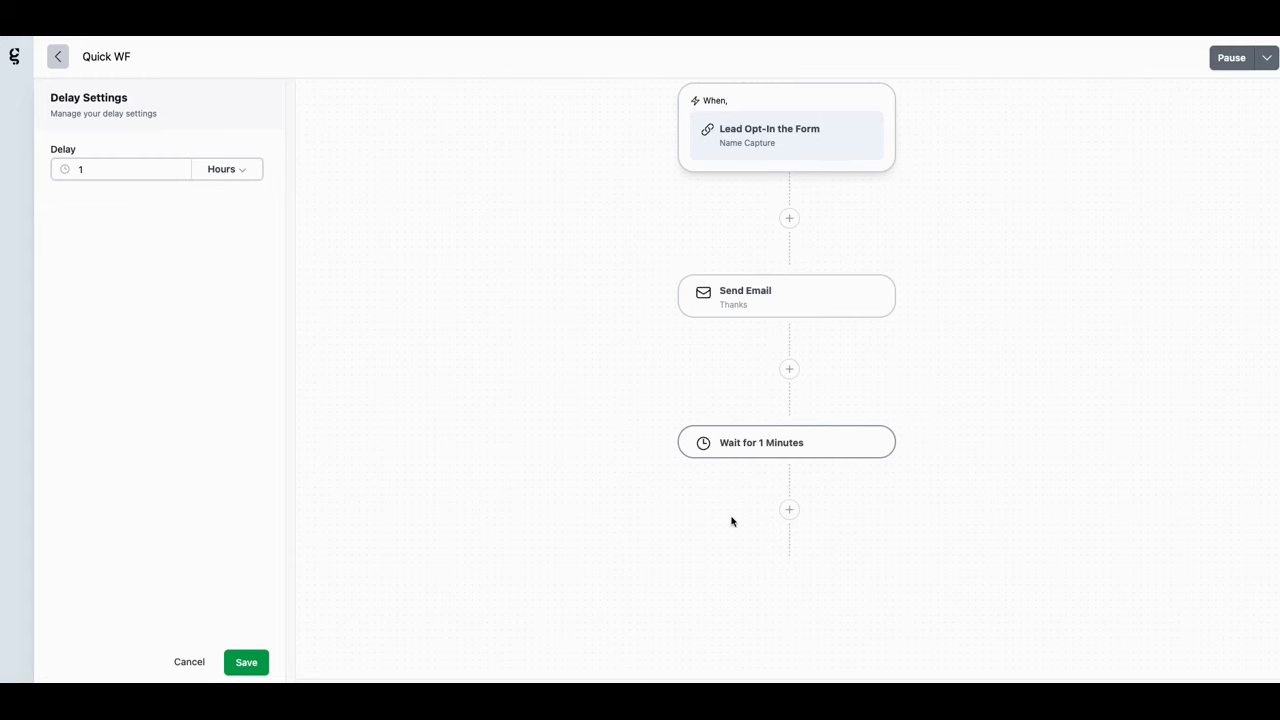
Step: Add a Send Data action after the delay, choose Email Service as its destination and check the available services
{"action": "left_click", "coordinate": [789, 511]}
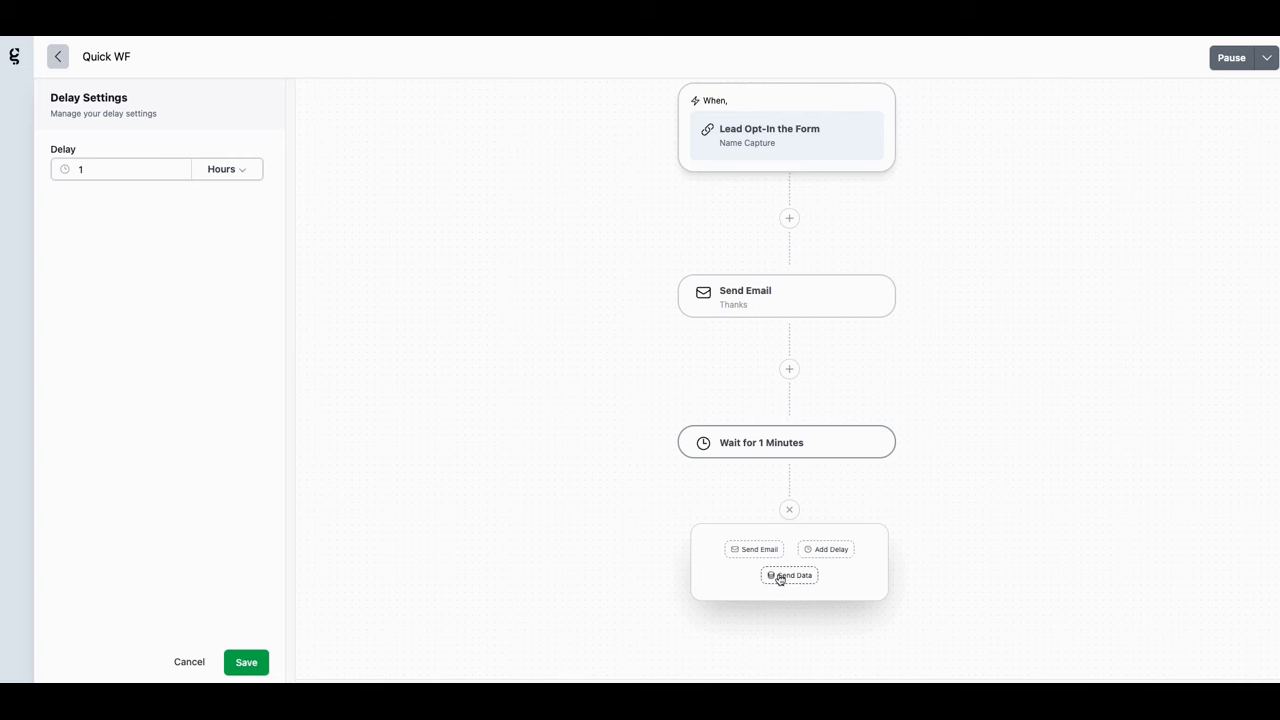
{"action": "left_click", "coordinate": [779, 577]}
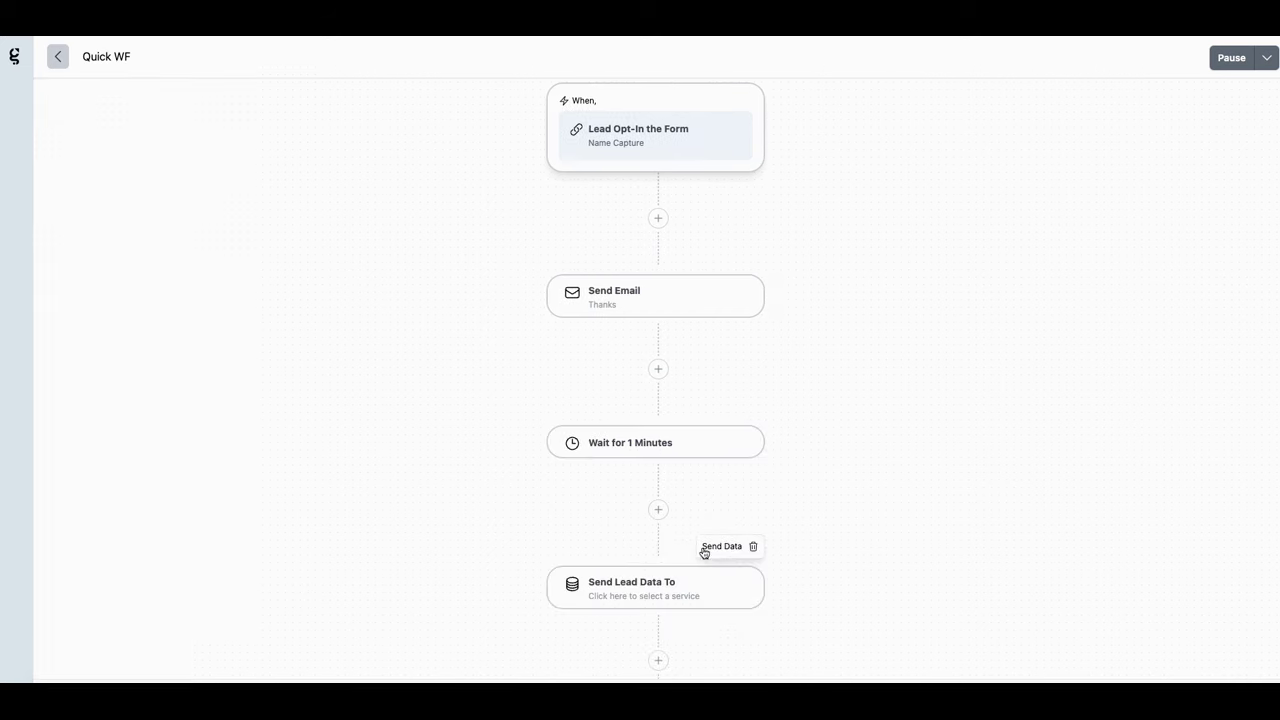
{"action": "left_click", "coordinate": [689, 553]}
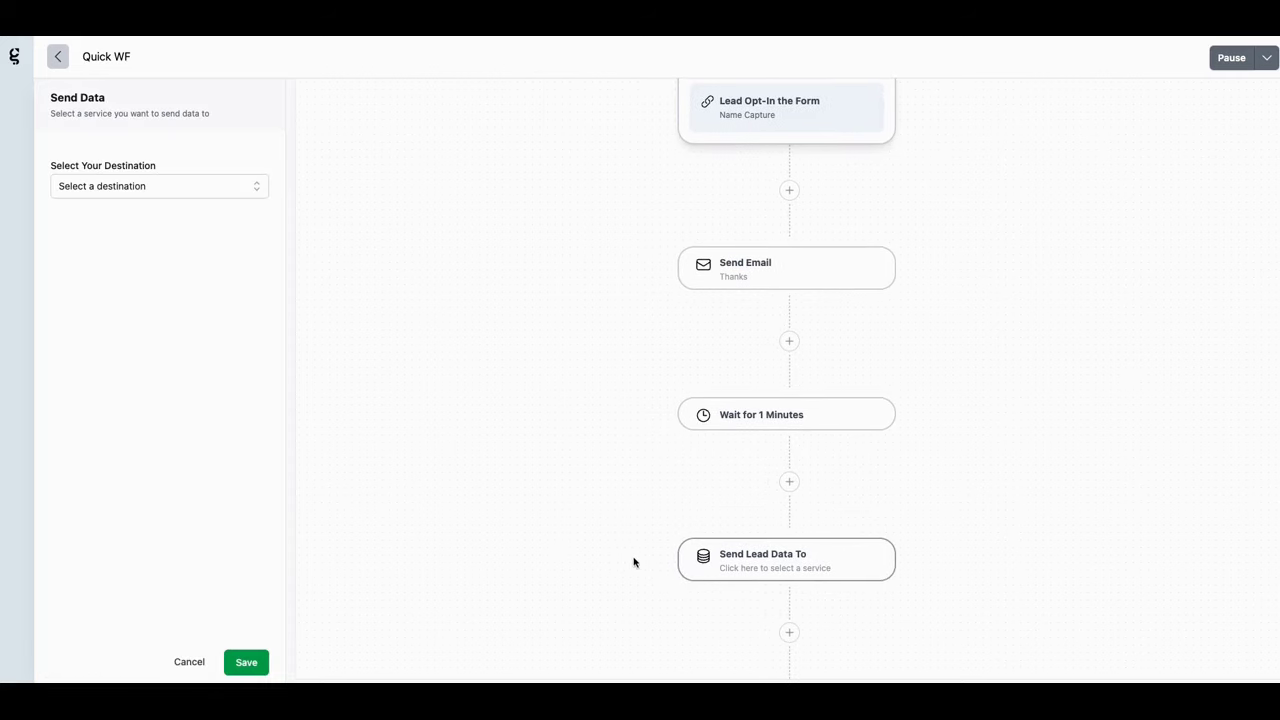
{"action": "left_click", "coordinate": [242, 192]}
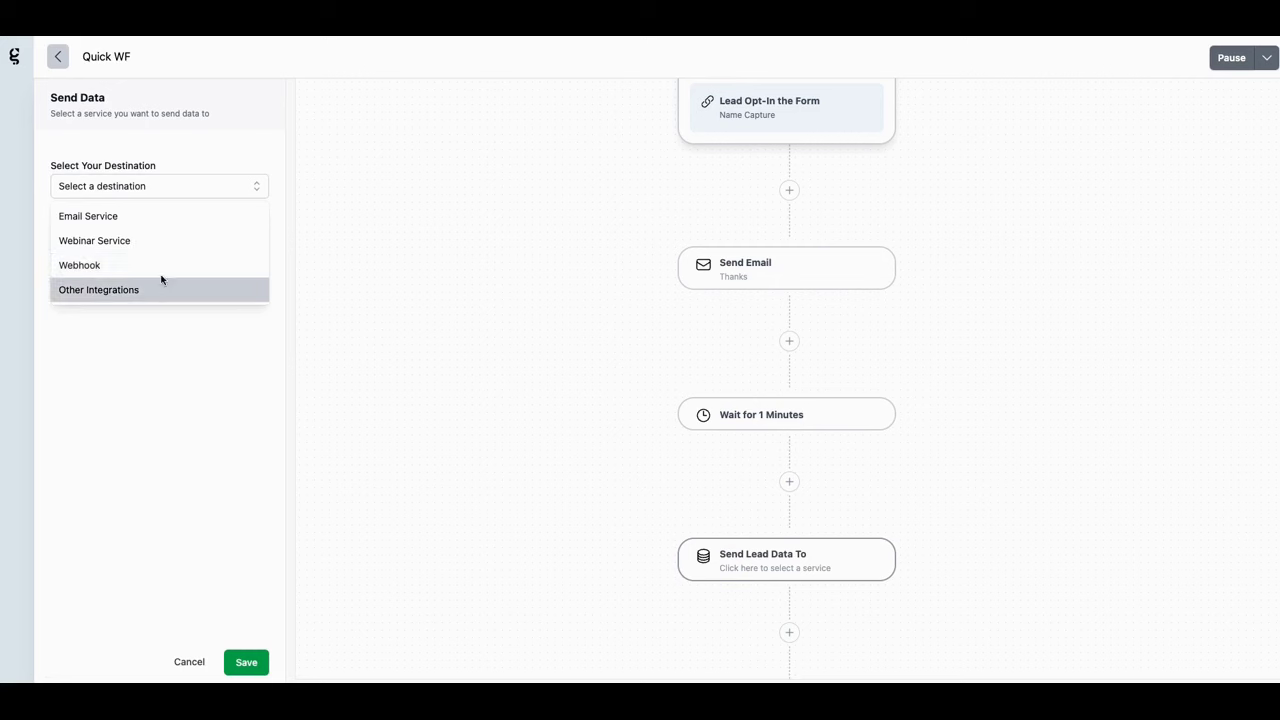
{"action": "left_click", "coordinate": [150, 222]}
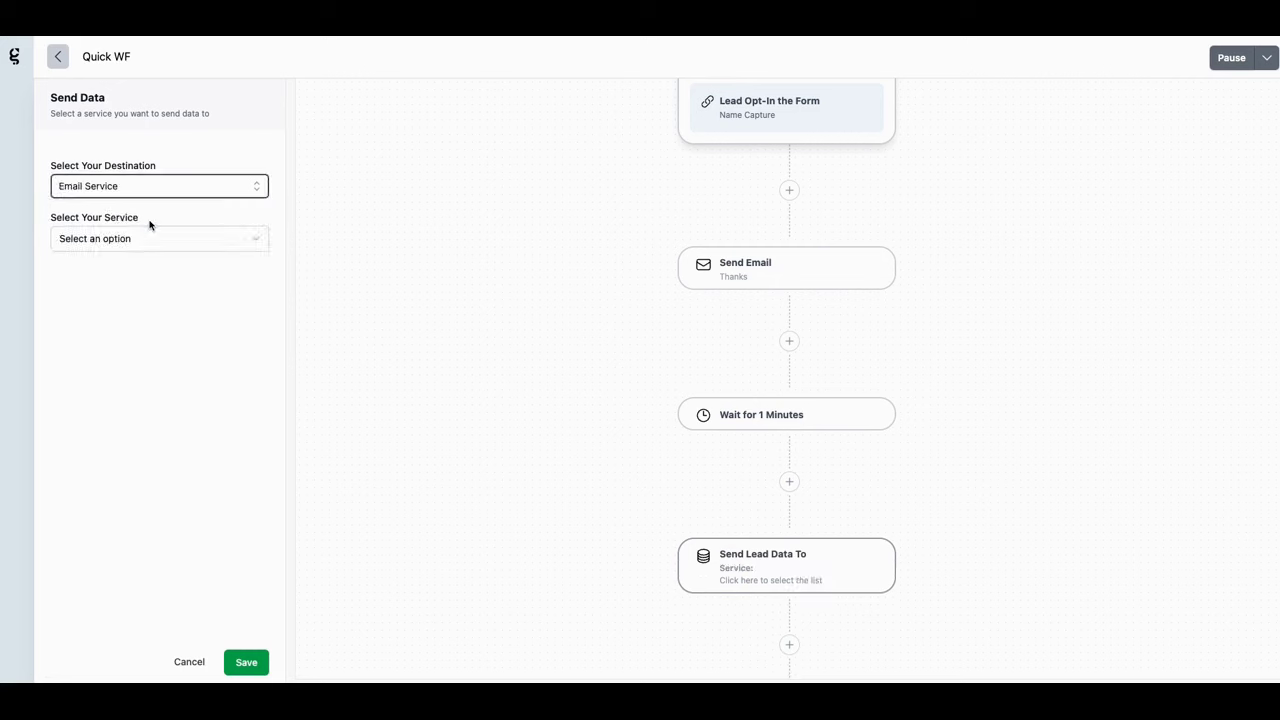
{"action": "left_click", "coordinate": [157, 244]}
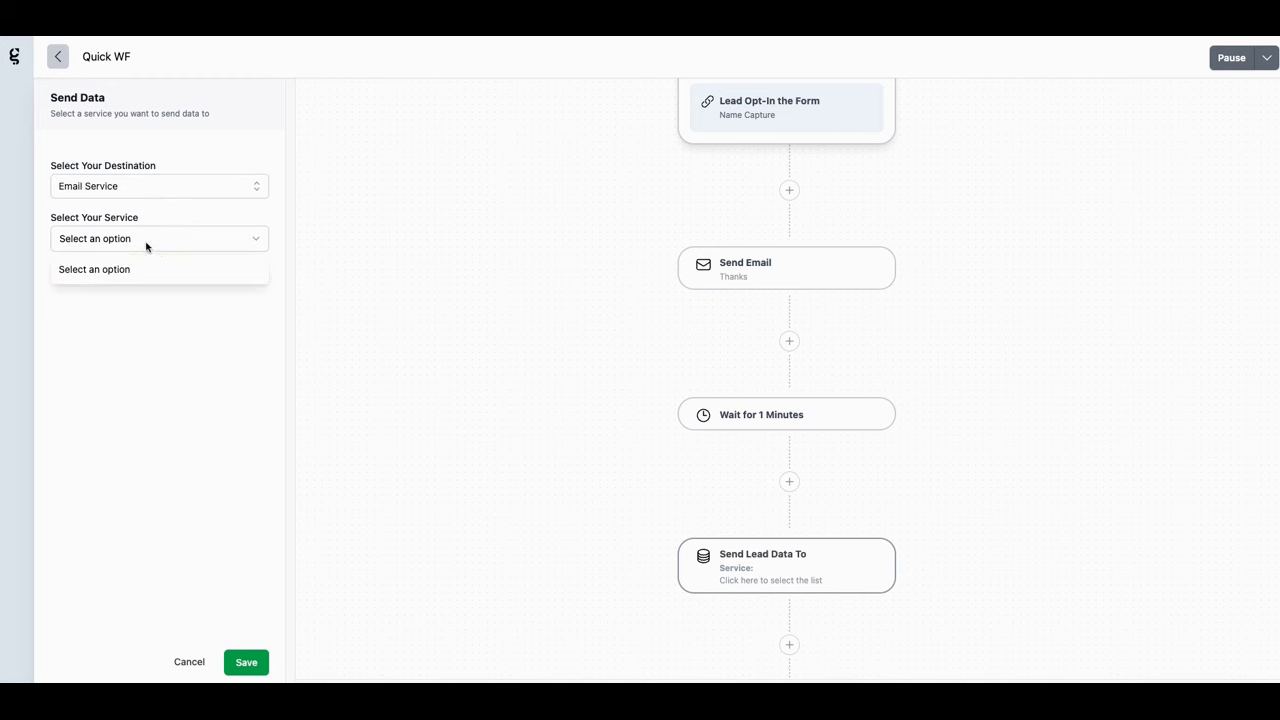
{"action": "left_click", "coordinate": [163, 237]}
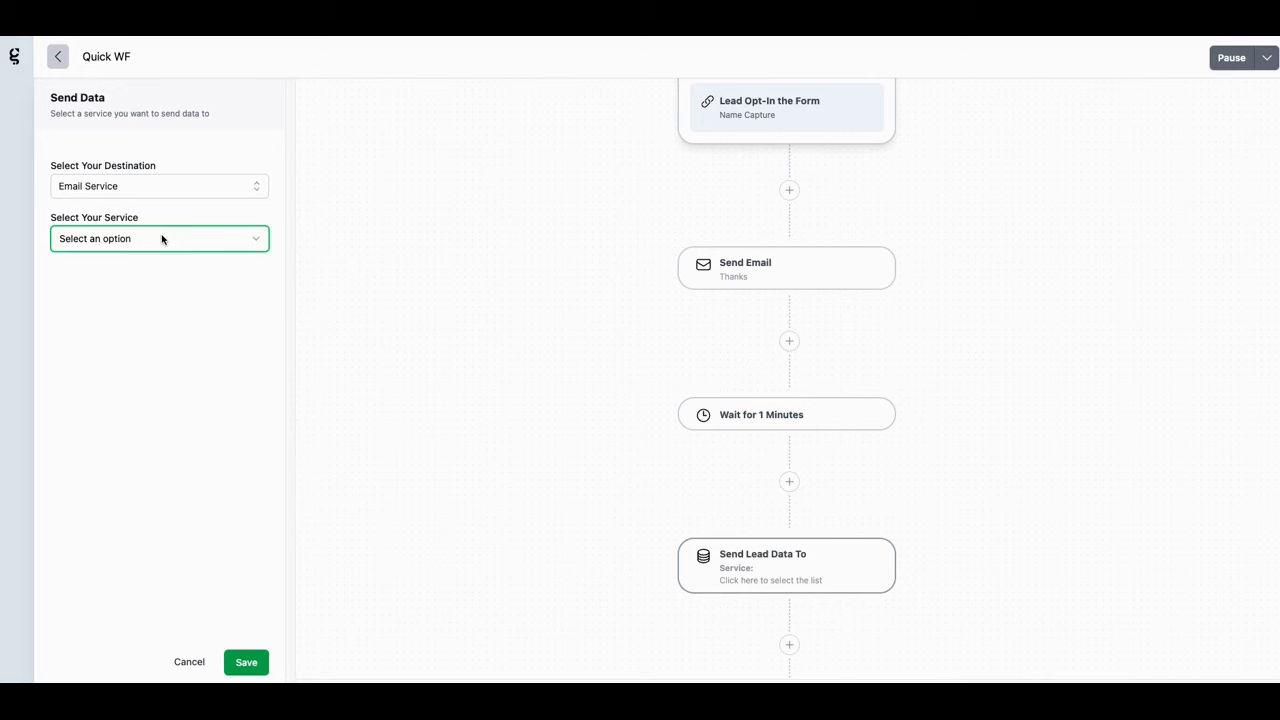
Step: Change the Send Data destination to Webhook and look over the whole workflow
{"action": "left_click", "coordinate": [170, 190]}
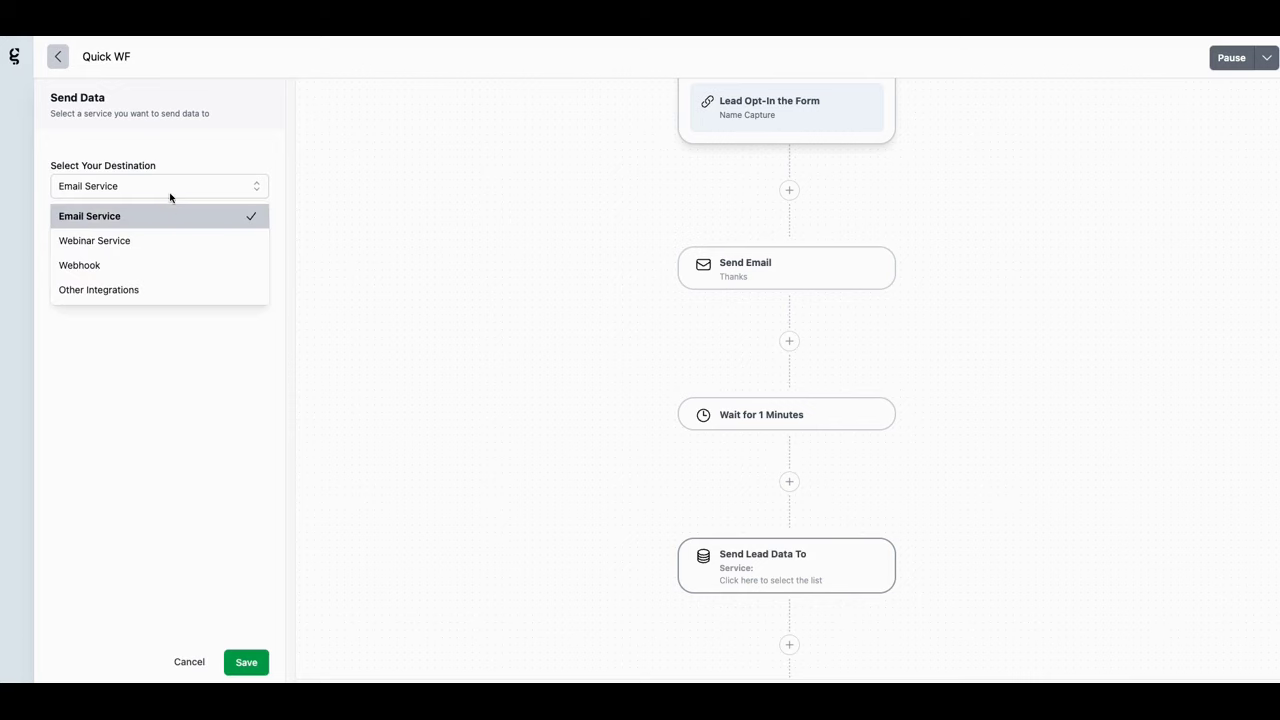
{"action": "left_click", "coordinate": [118, 268]}
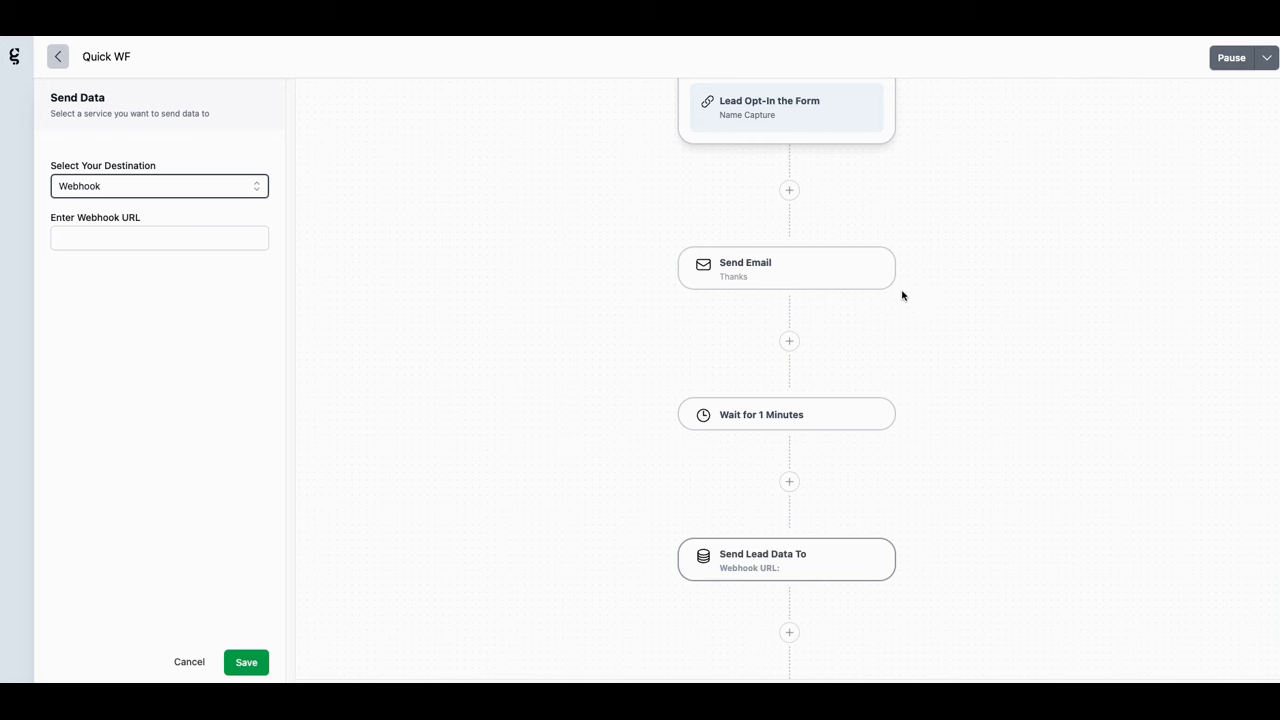
{"action": "mouse_move", "coordinate": [811, 260]}
{"action": "scroll", "coordinate": [822, 252], "scroll_direction": "up", "scroll_amount": 1}
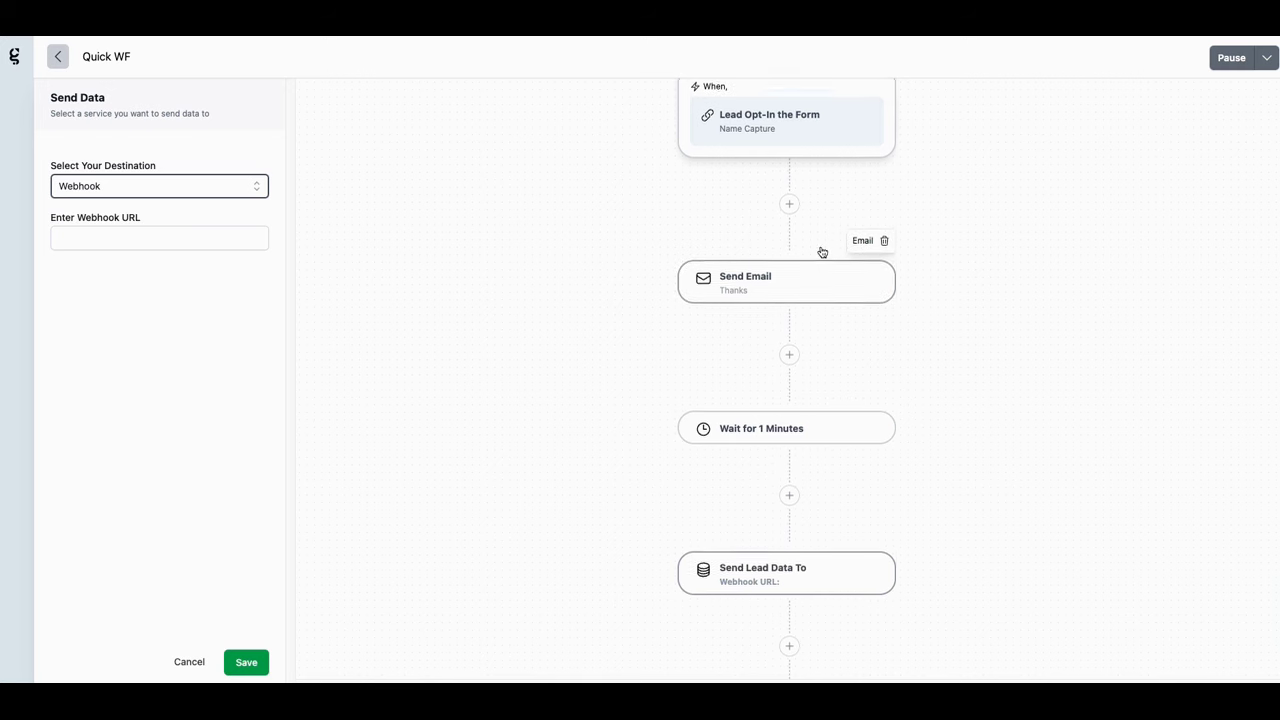
{"action": "scroll", "coordinate": [822, 252], "scroll_direction": "up", "scroll_amount": 1}
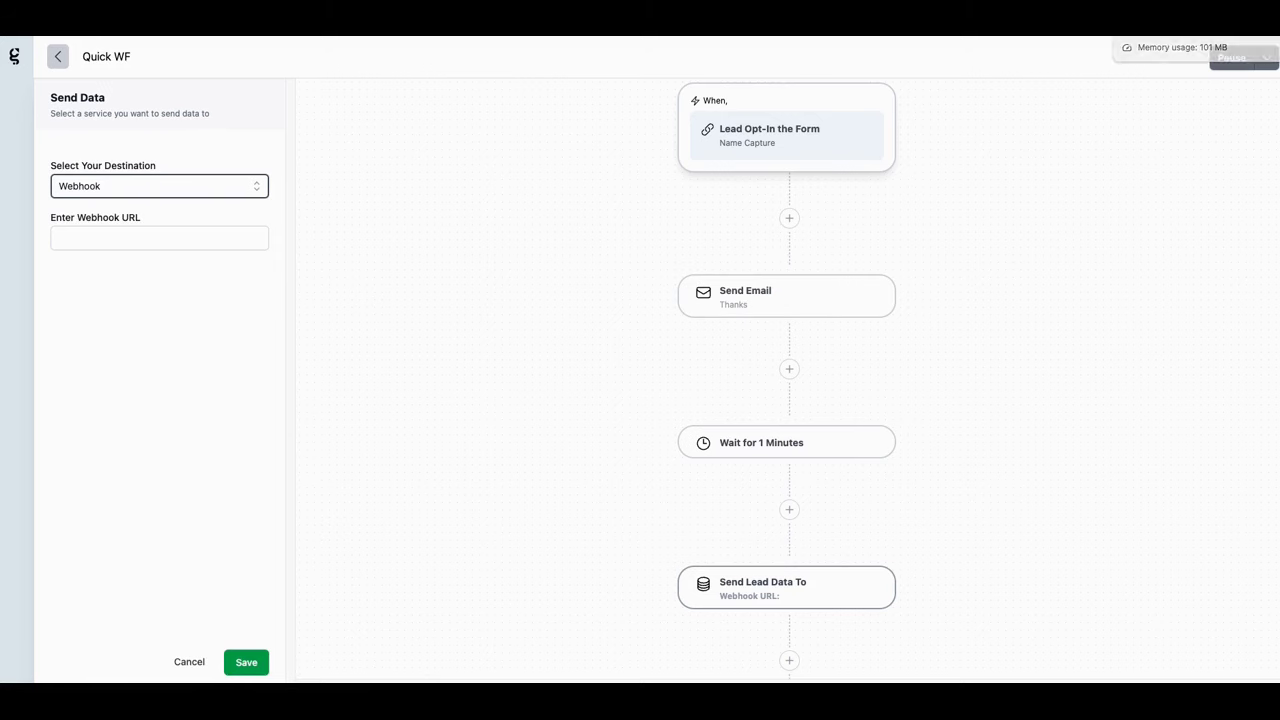
Step: Switch to Grawt's AppSumo deal page and review its overview, deal terms, included features and license tiers
{"action": "left_click", "coordinate": [1190, 30]}
{"action": "scroll", "coordinate": [824, 188], "scroll_direction": "up", "scroll_amount": 10}
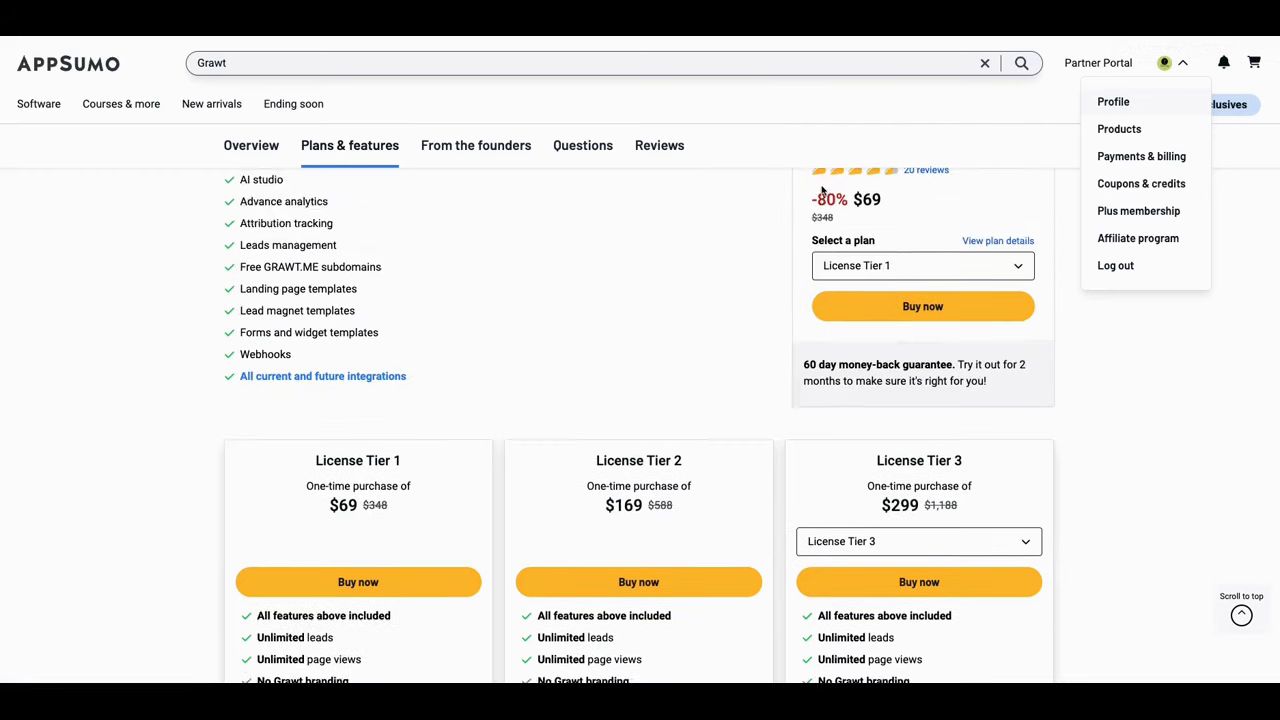
{"action": "scroll", "coordinate": [820, 186], "scroll_direction": "up", "scroll_amount": 7}
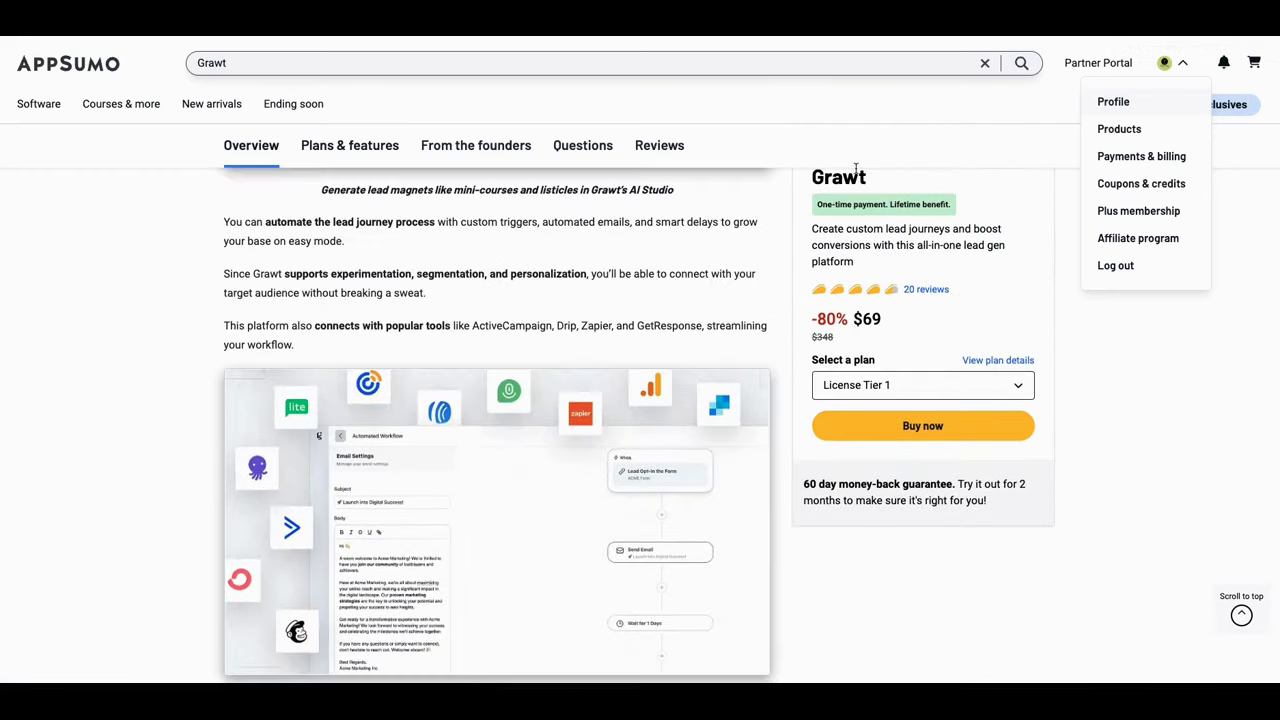
{"action": "scroll", "coordinate": [744, 238], "scroll_direction": "down", "scroll_amount": 1}
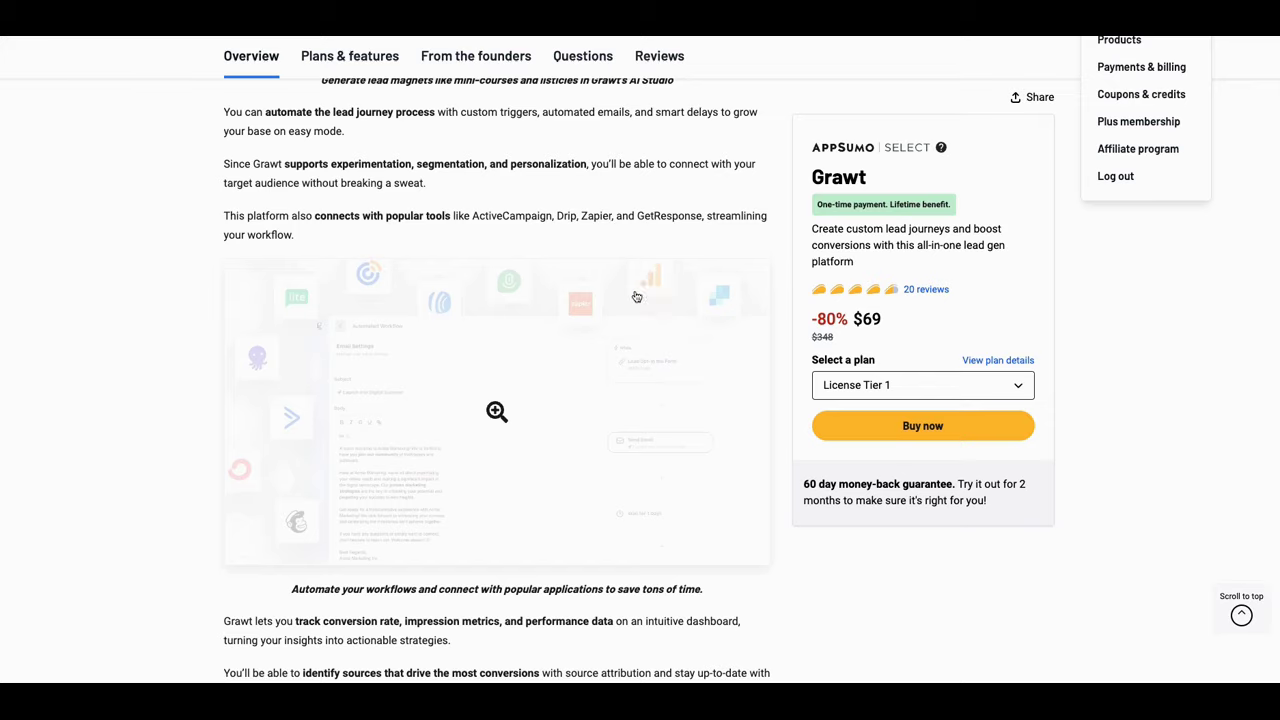
{"action": "scroll", "coordinate": [650, 310], "scroll_direction": "down", "scroll_amount": 12}
{"action": "scroll", "coordinate": [652, 320], "scroll_direction": "down", "scroll_amount": 1}
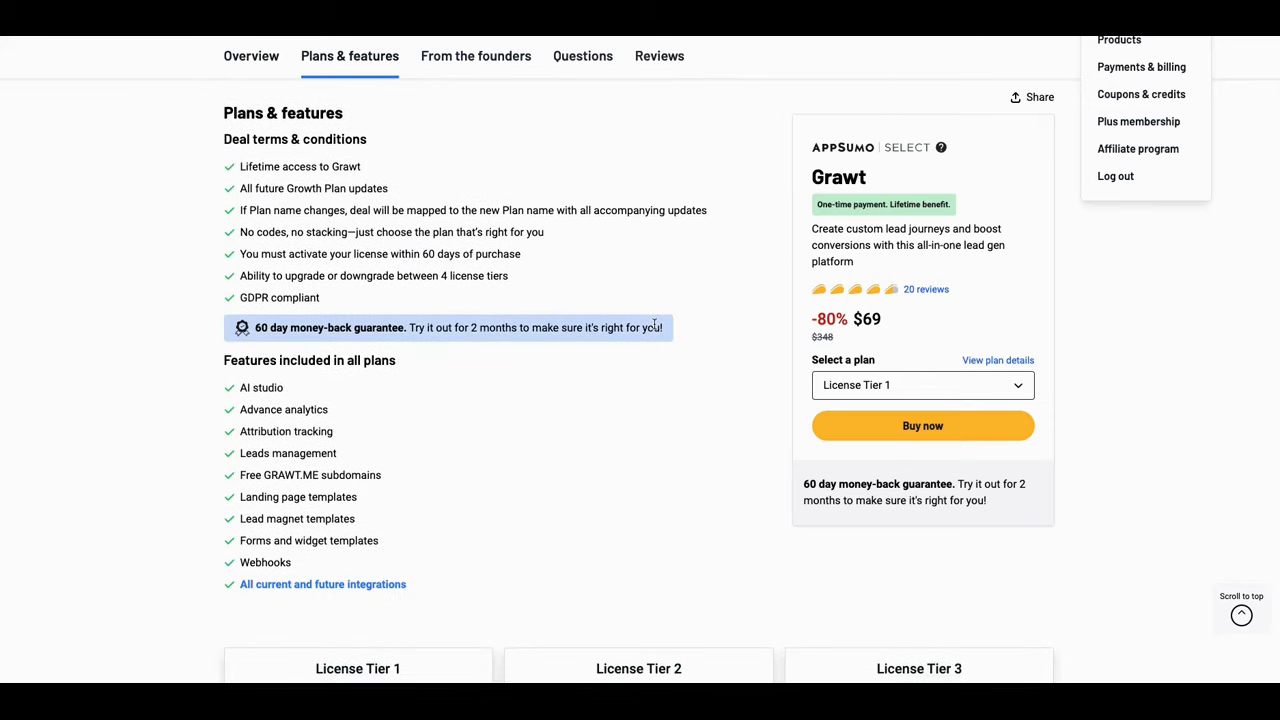
{"action": "scroll", "coordinate": [655, 327], "scroll_direction": "down", "scroll_amount": 3}
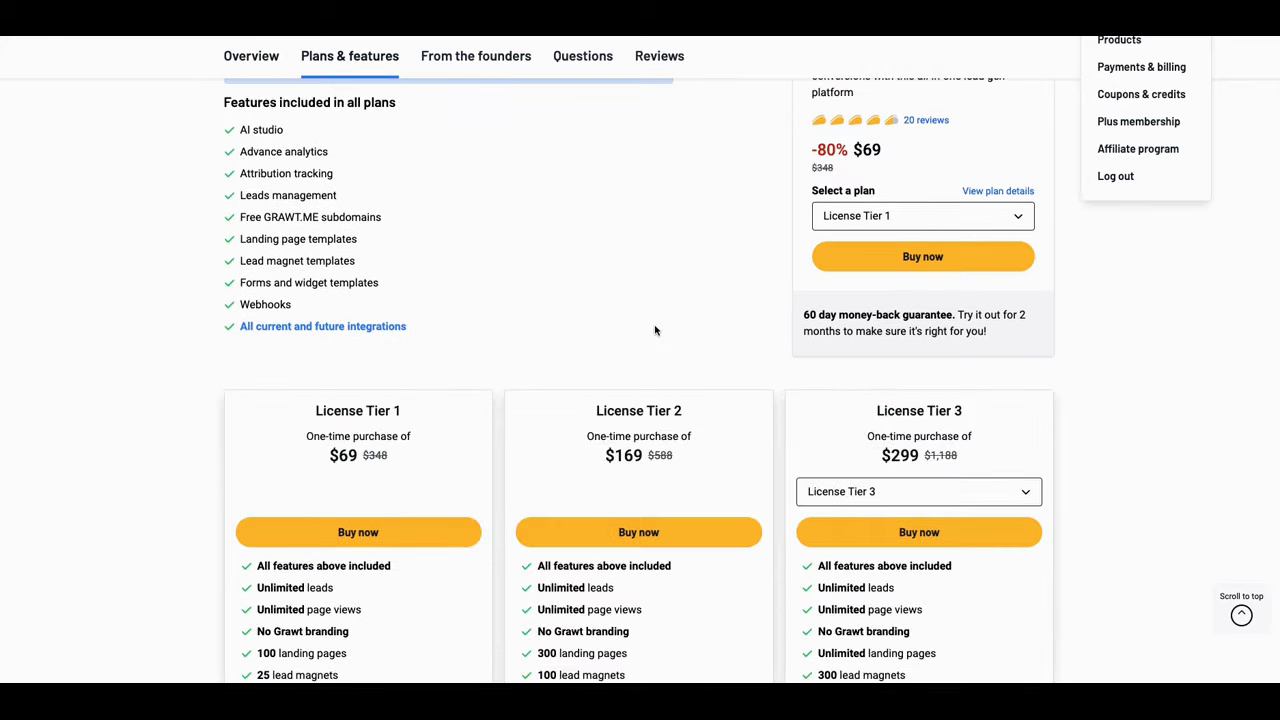
{"action": "scroll", "coordinate": [655, 330], "scroll_direction": "down", "scroll_amount": 1}
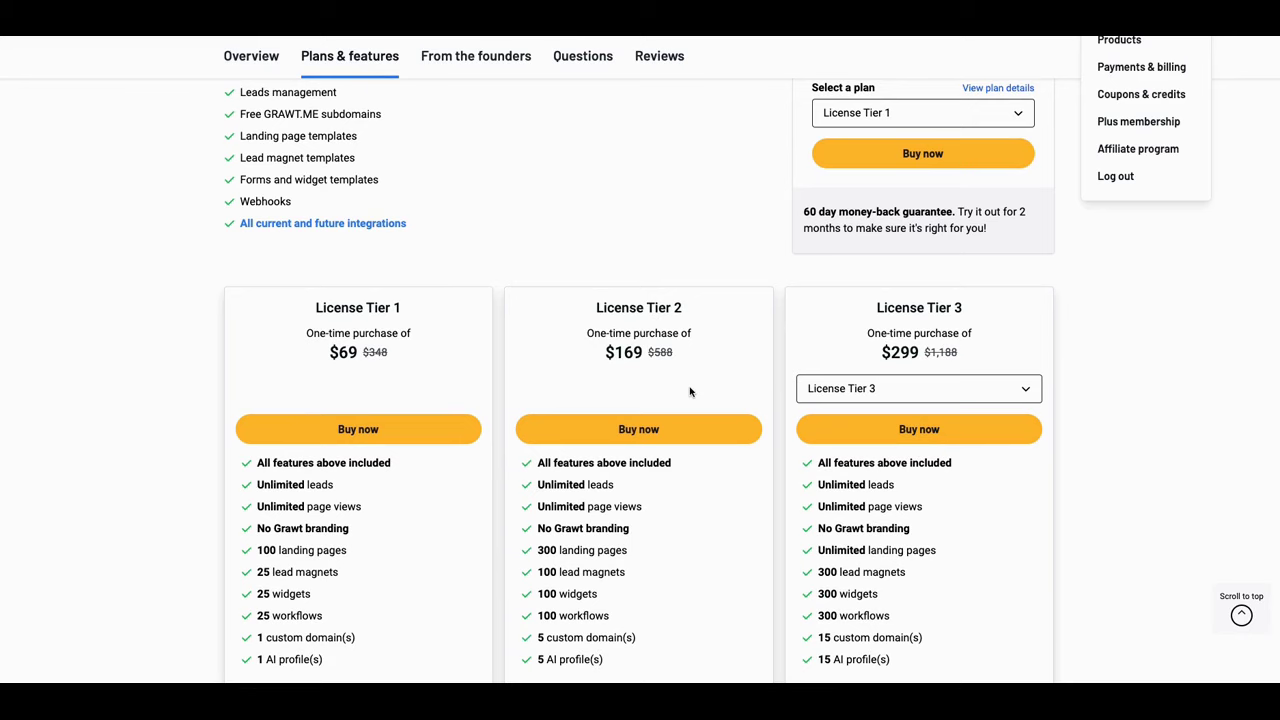
Step: Switch to the UNA CMS deal page and review its deal terms and license tiers
{"action": "scroll", "coordinate": [700, 385], "scroll_direction": "up", "scroll_amount": 1}
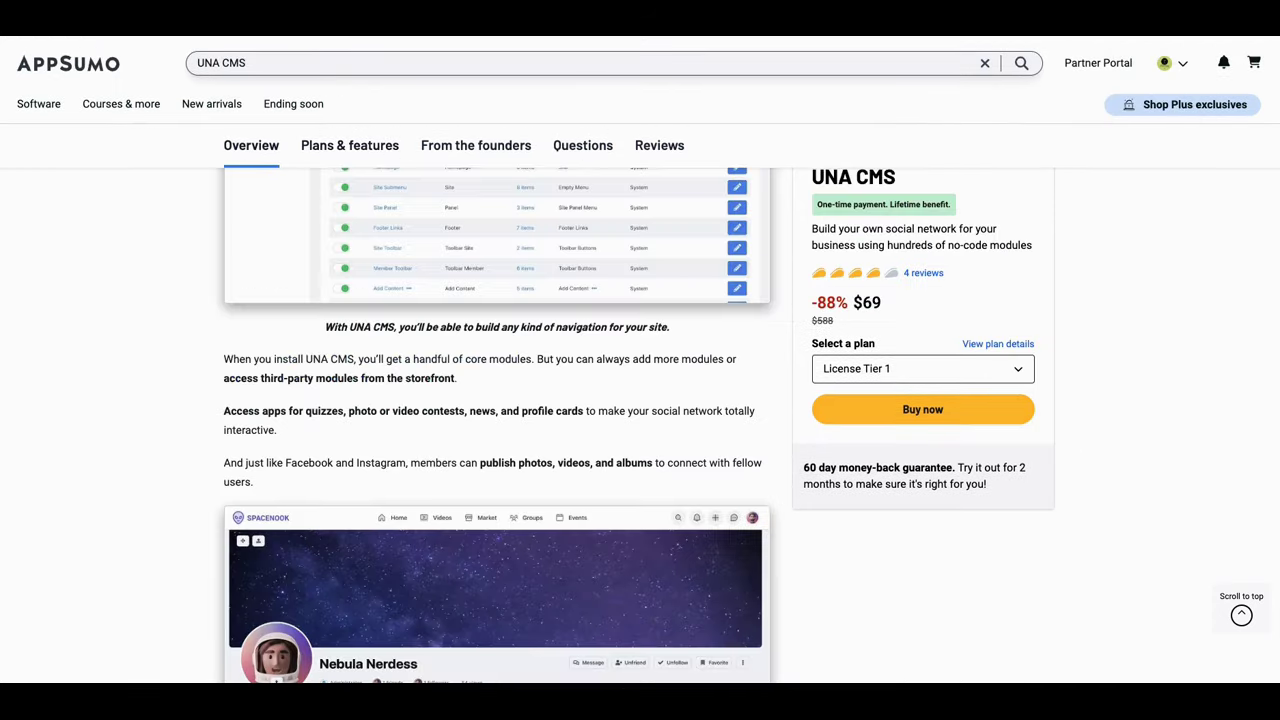
{"action": "scroll", "coordinate": [705, 264], "scroll_direction": "down", "scroll_amount": 4}
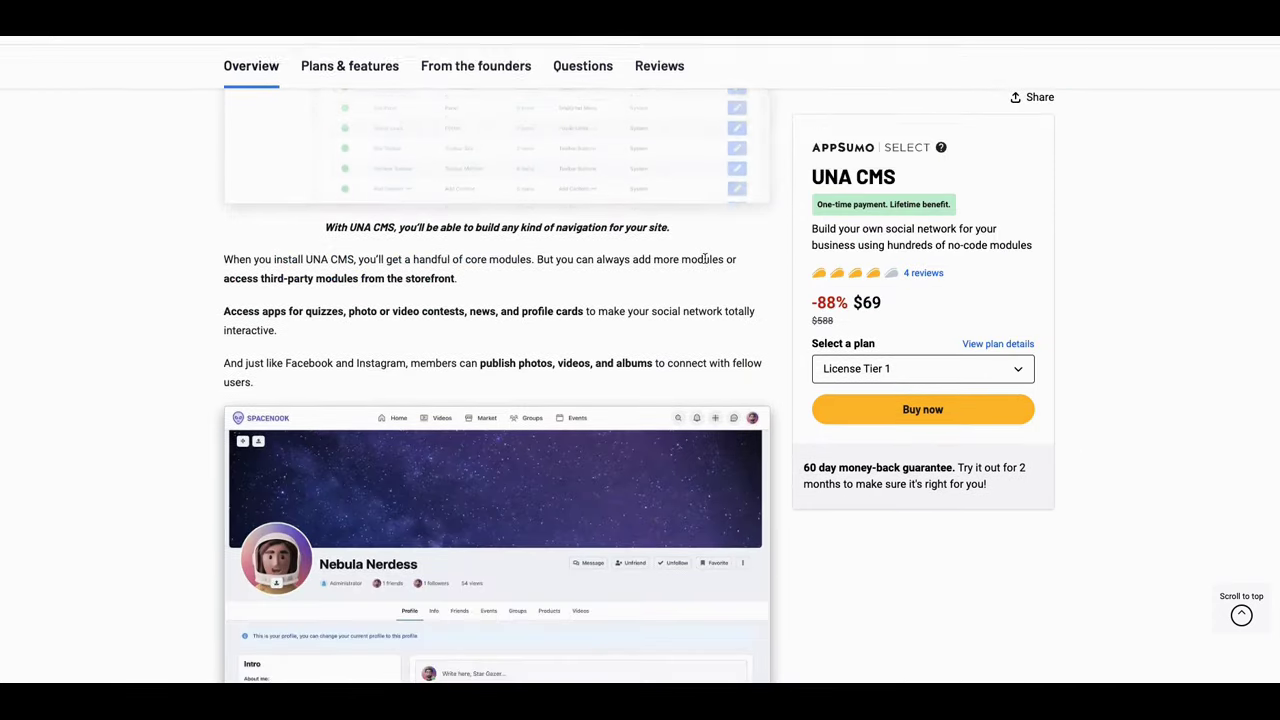
{"action": "scroll", "coordinate": [705, 264], "scroll_direction": "down", "scroll_amount": 8}
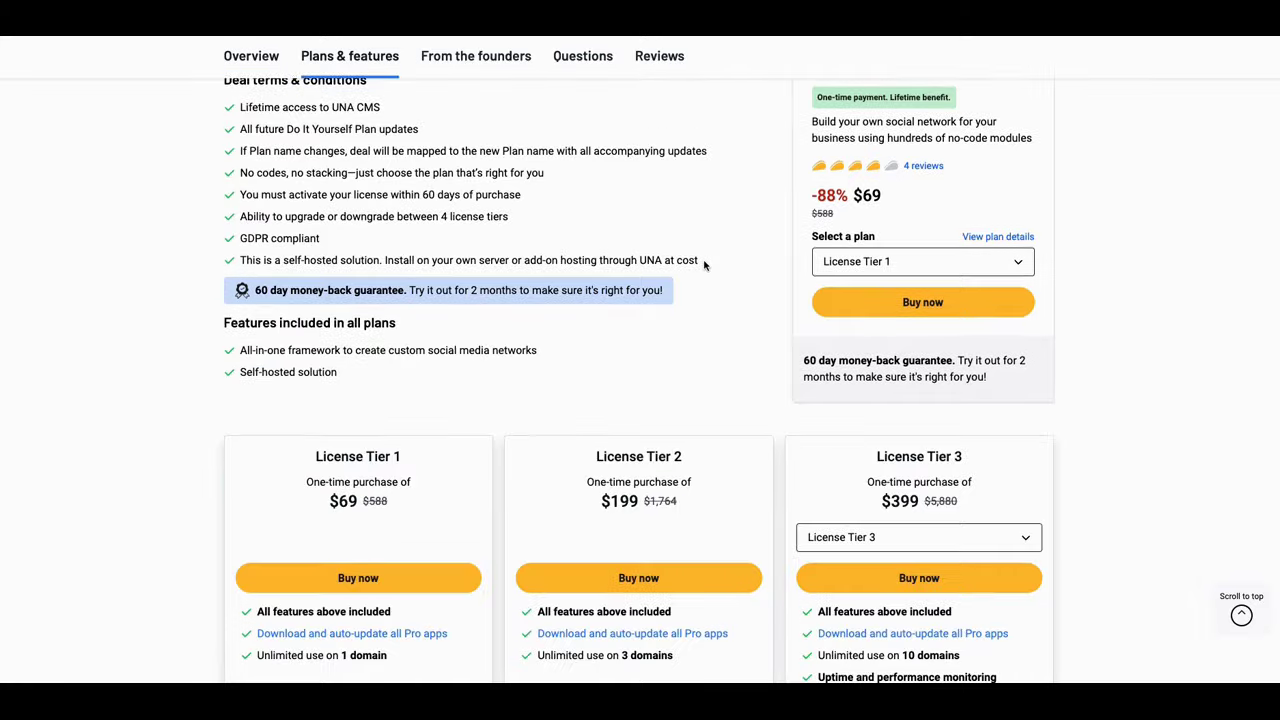
{"action": "scroll", "coordinate": [704, 265], "scroll_direction": "down", "scroll_amount": 1}
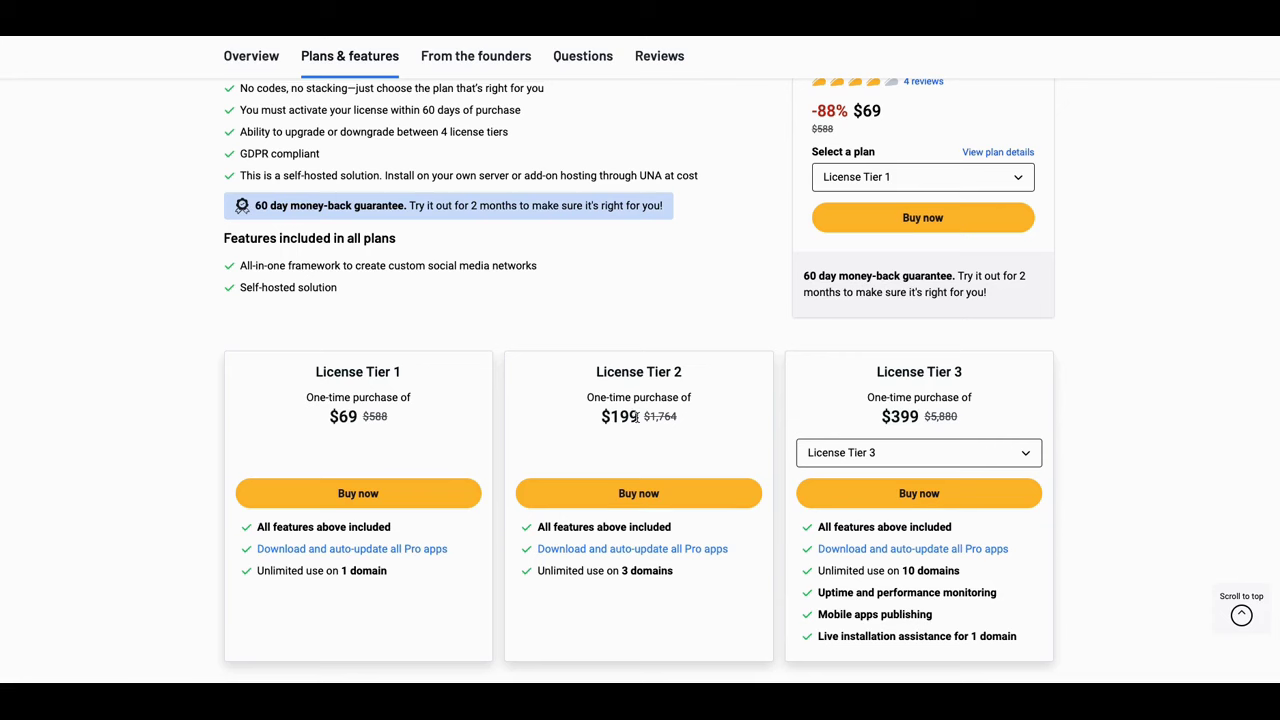
Step: Review the UNA CMS overview from the plans back to the introduction, and return to the AppSumo home page
{"action": "scroll", "coordinate": [737, 385], "scroll_direction": "up", "scroll_amount": 10}
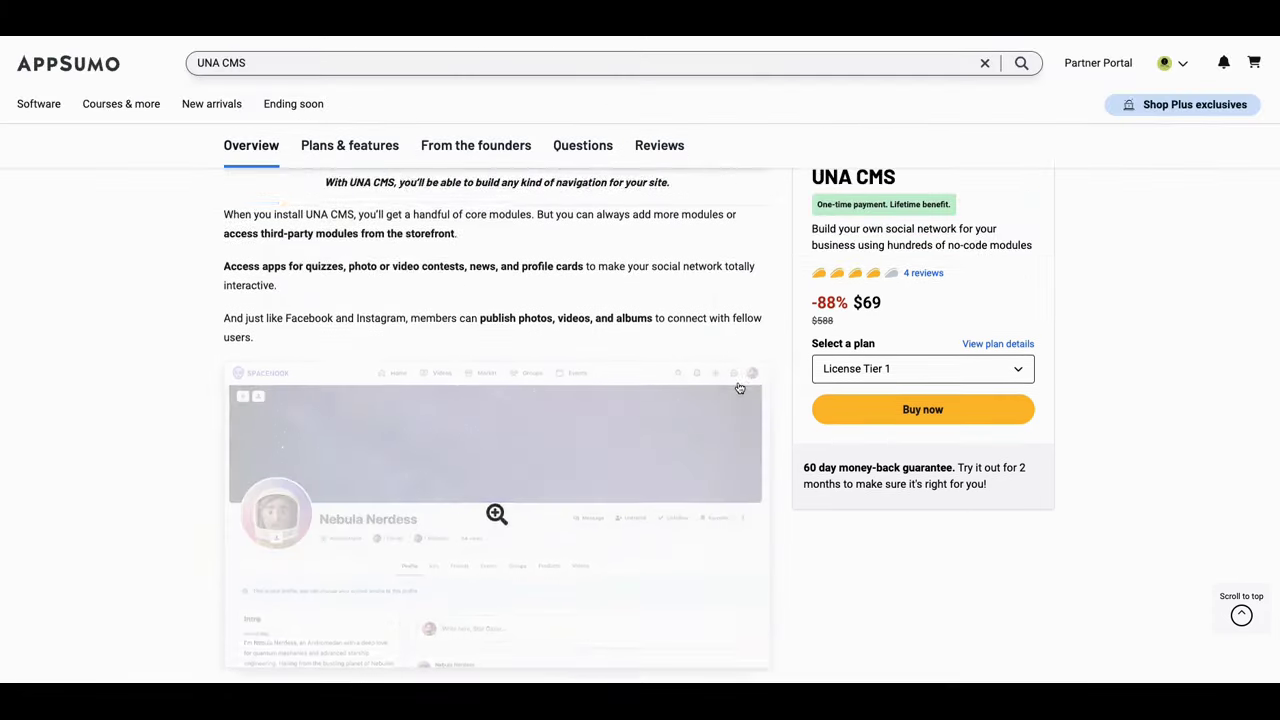
{"action": "scroll", "coordinate": [740, 388], "scroll_direction": "up", "scroll_amount": 4}
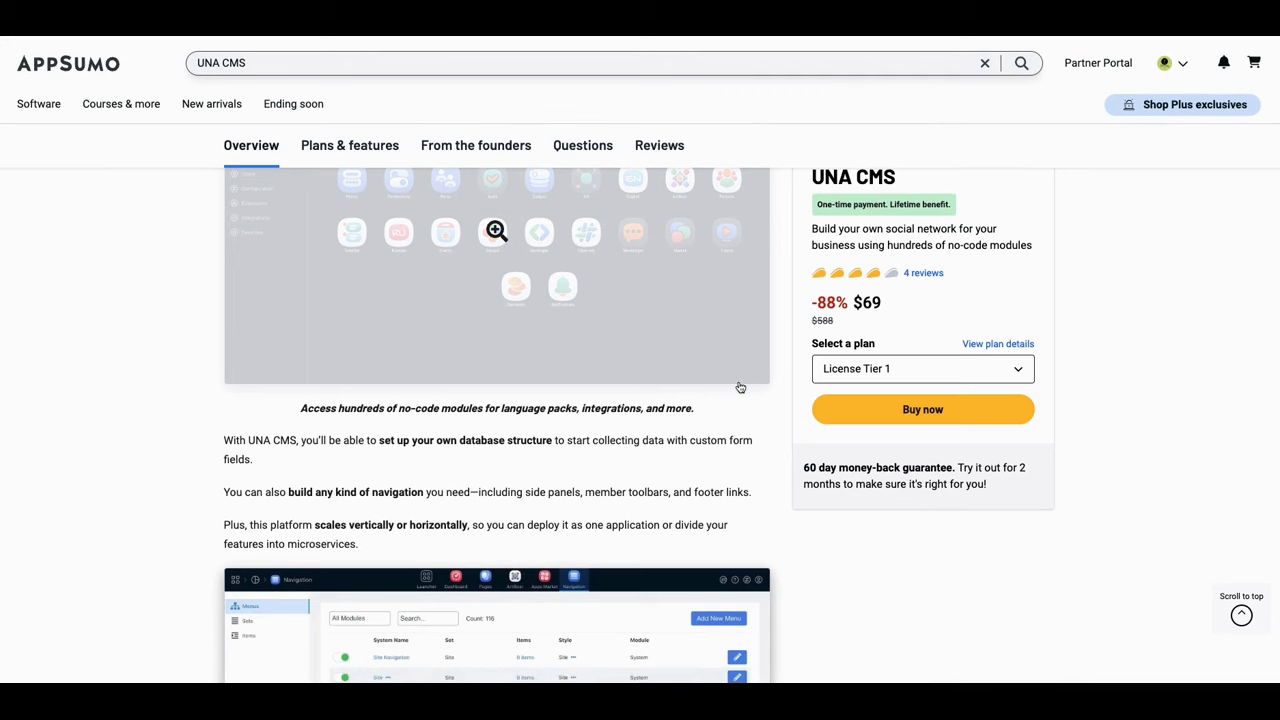
{"action": "scroll", "coordinate": [738, 386], "scroll_direction": "up", "scroll_amount": 4}
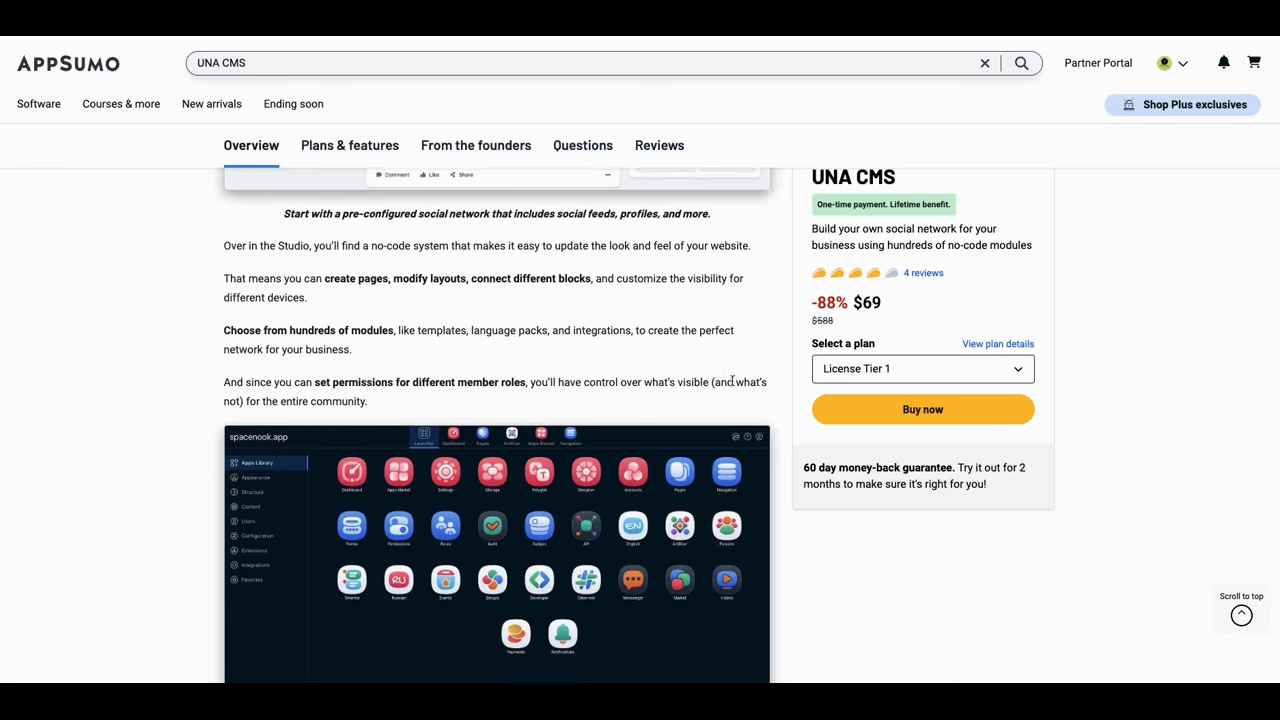
{"action": "scroll", "coordinate": [733, 382], "scroll_direction": "up", "scroll_amount": 4}
{"action": "scroll", "coordinate": [733, 386], "scroll_direction": "up", "scroll_amount": 6}
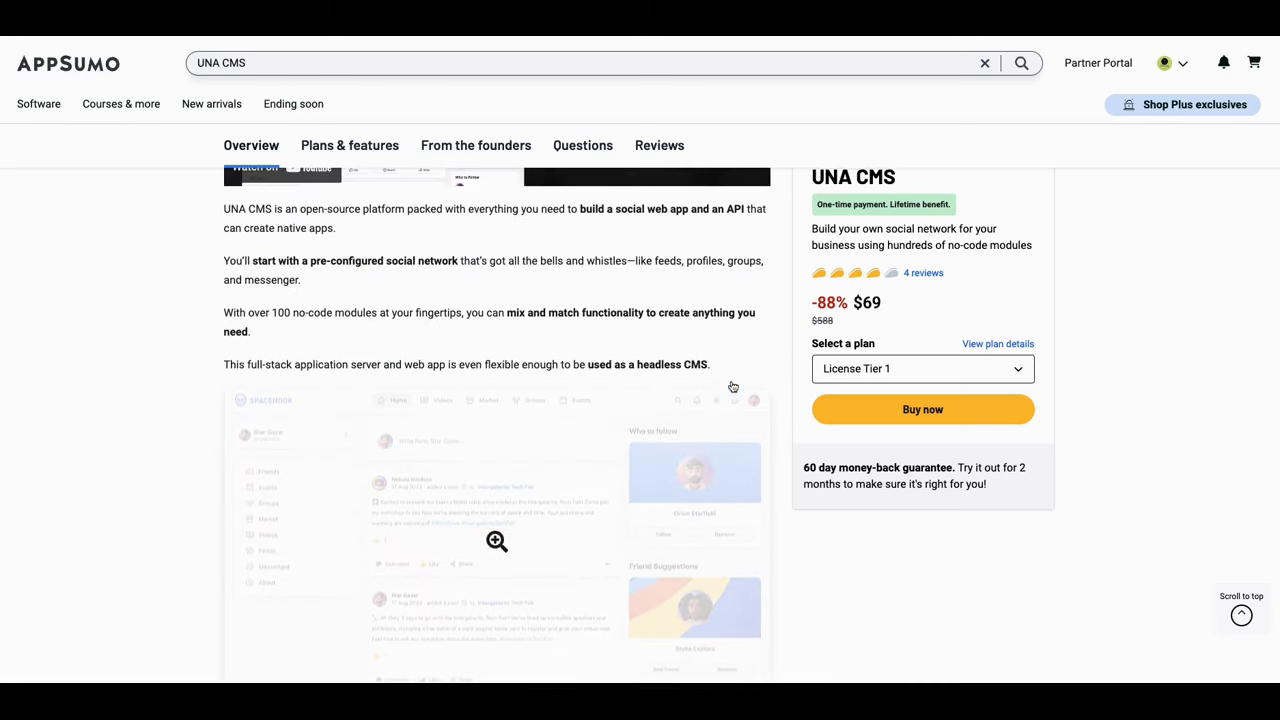
{"action": "scroll", "coordinate": [735, 386], "scroll_direction": "up", "scroll_amount": 6}
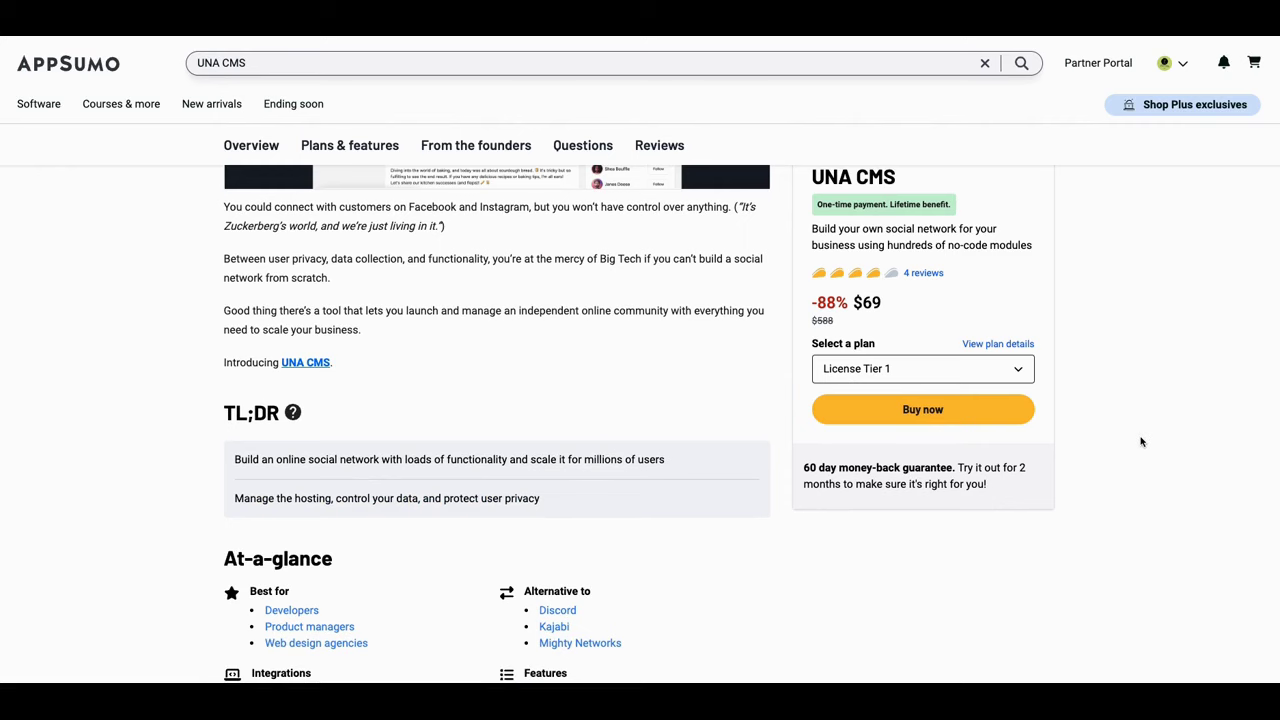
{"action": "scroll", "coordinate": [1142, 442], "scroll_direction": "up", "scroll_amount": 3}
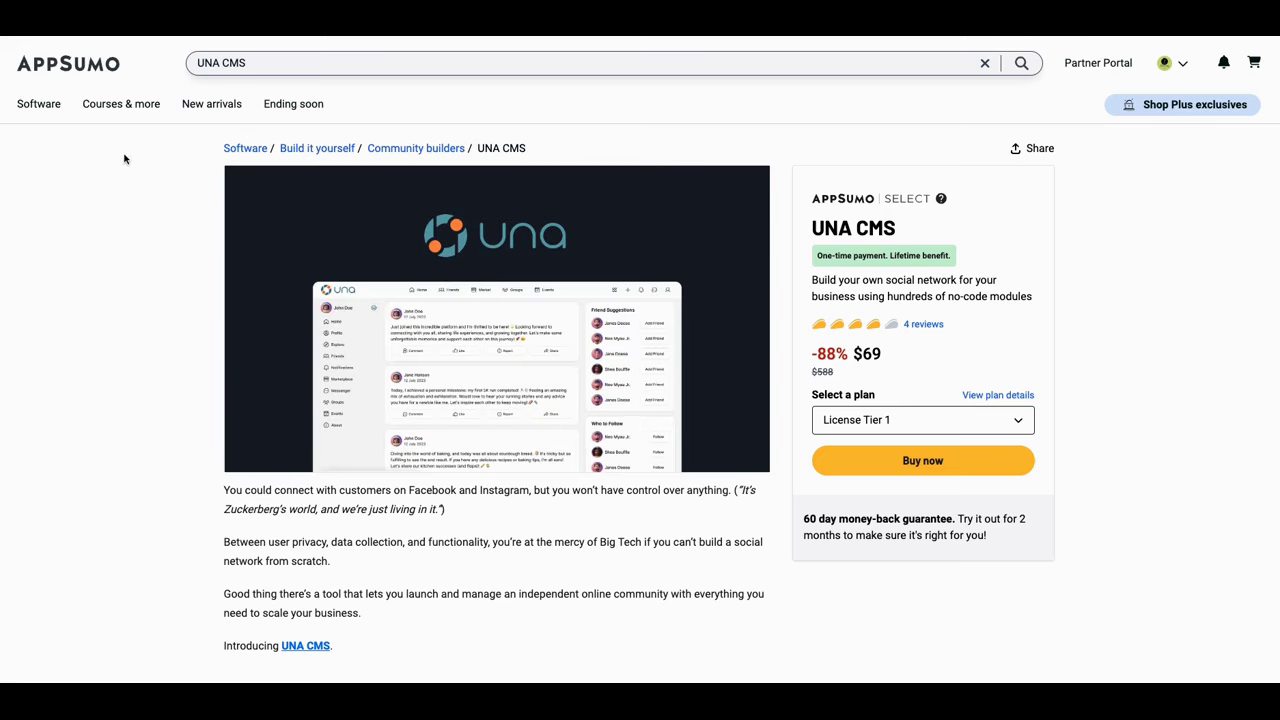
{"action": "left_click", "coordinate": [86, 77]}
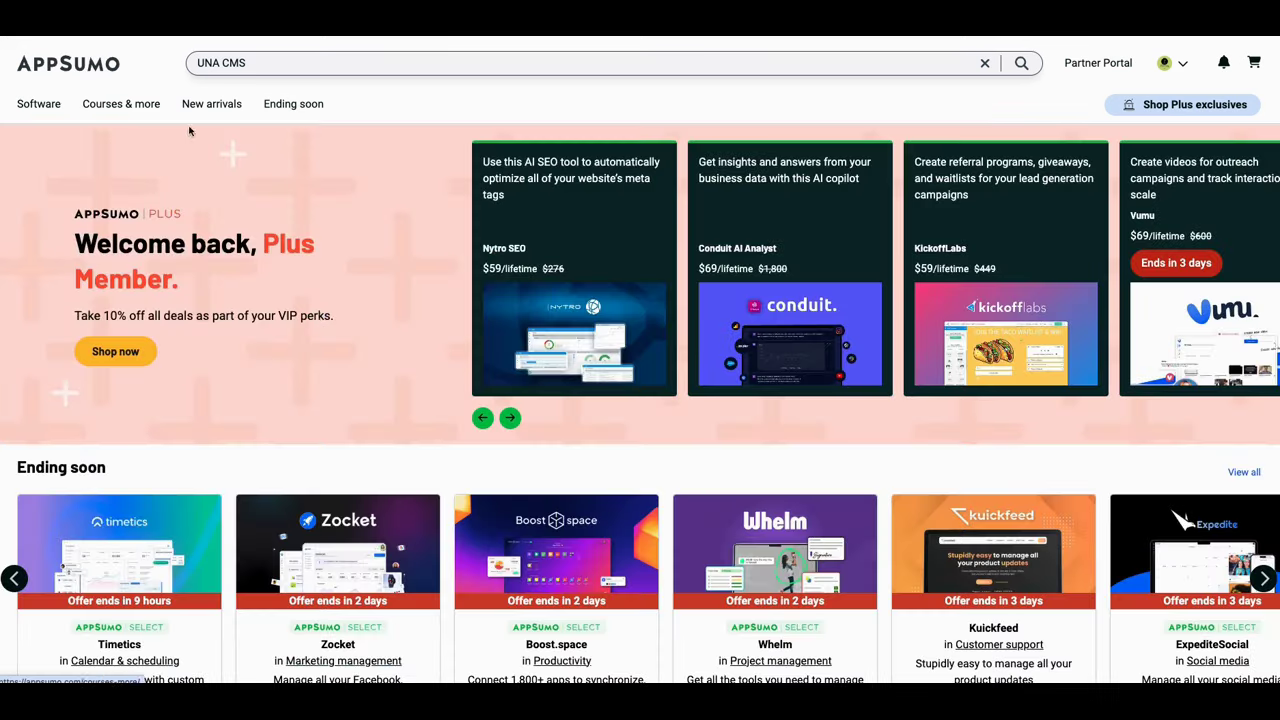